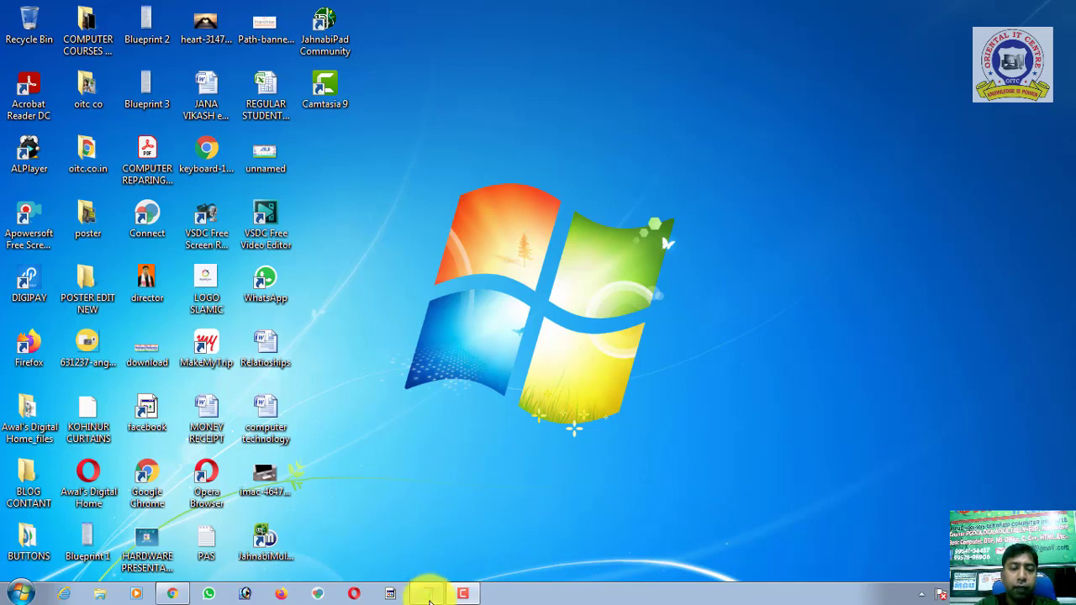
Restore the TUTORIALS FOR VIDEO Notepad notes from the taskbar
left_click(428, 595)
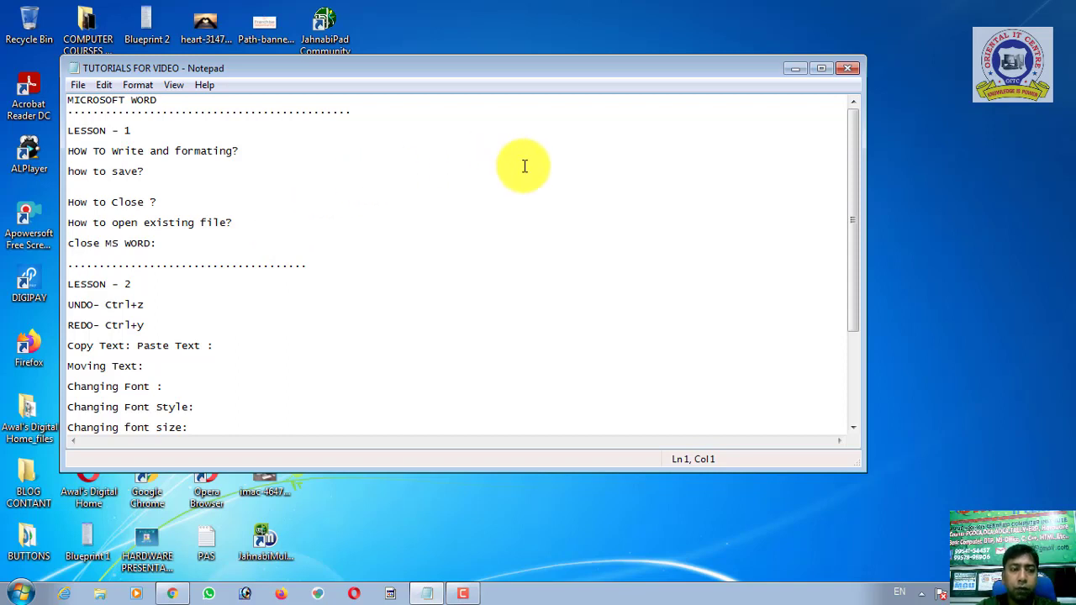
Open the Start menu over the Notepad lesson notes
left_click(19, 595)
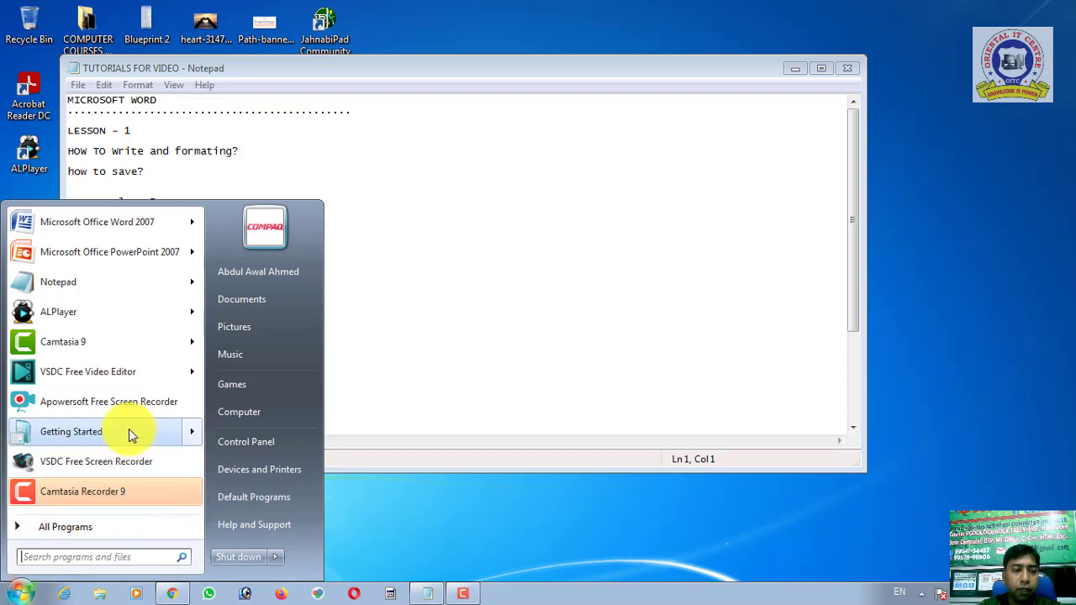
mouse_move(101, 342)
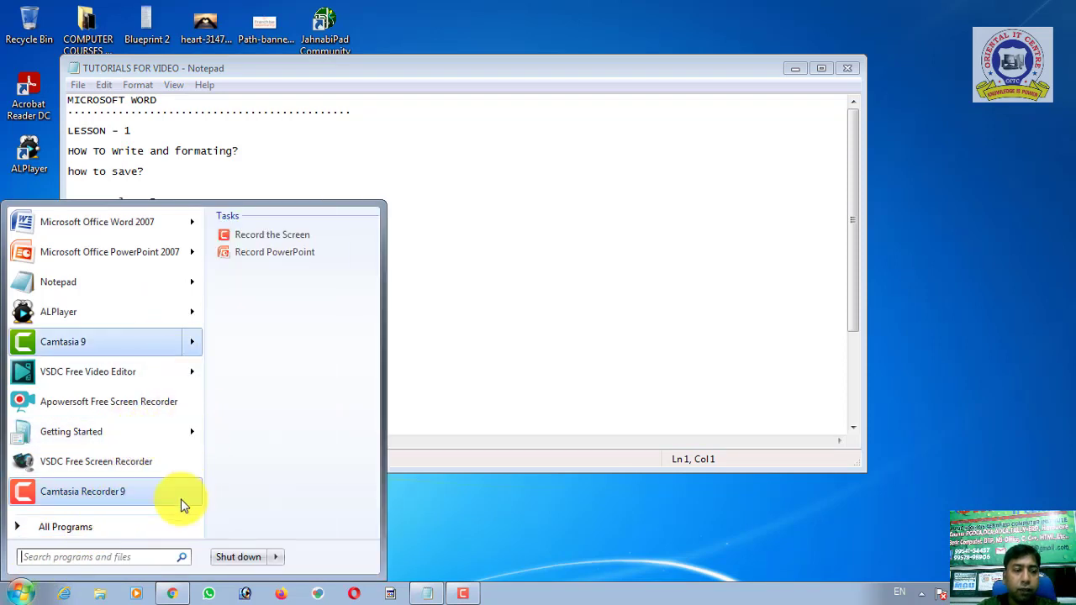
Launch Microsoft Office Word 2007 from All Programs > Microsoft Office
left_click(132, 526)
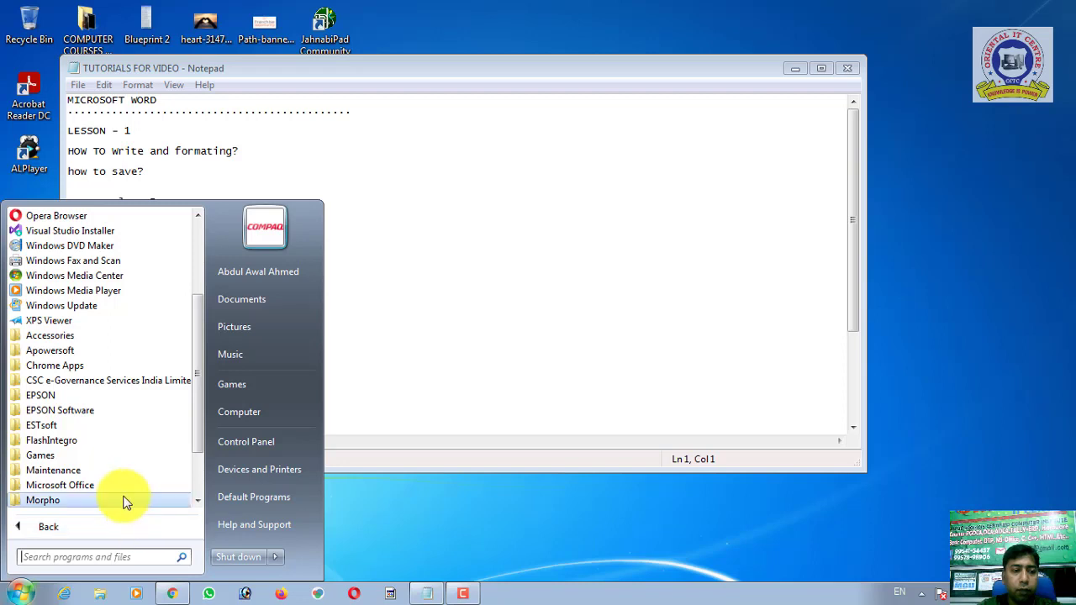
left_click(126, 488)
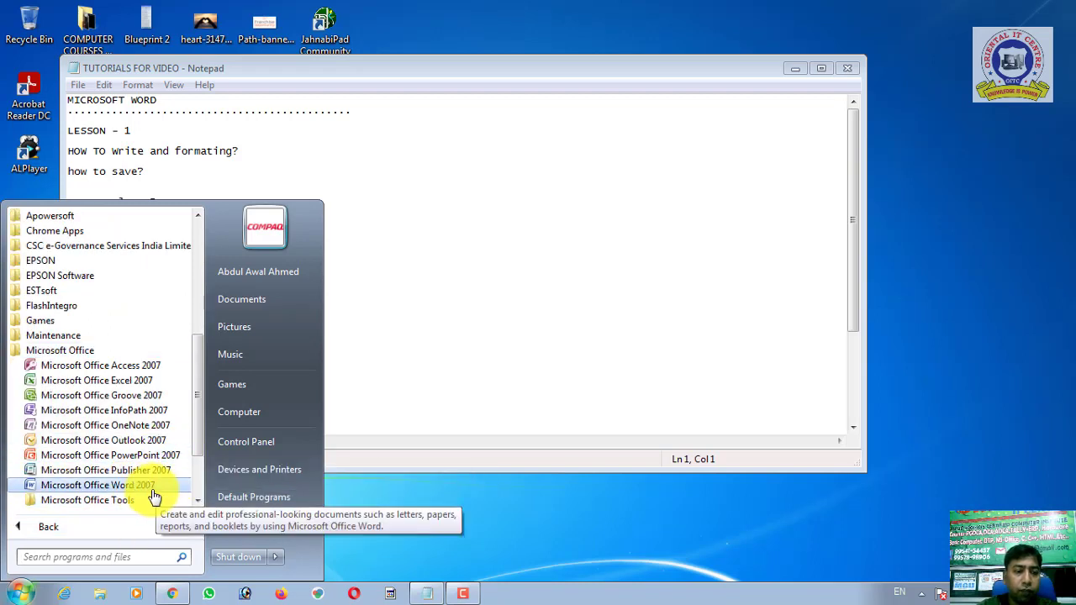
left_click(157, 494)
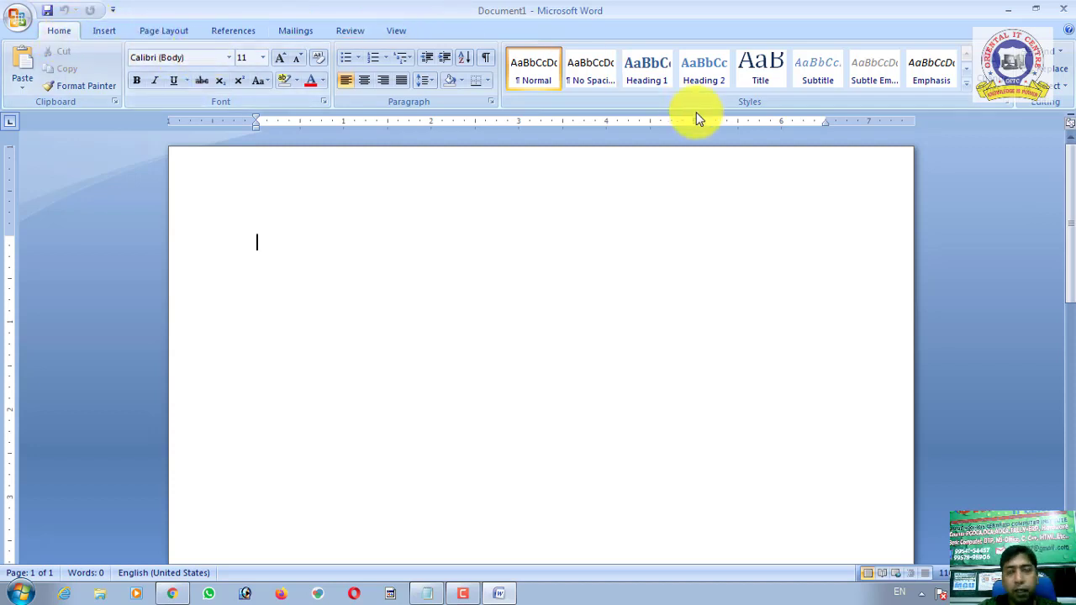
left_click(101, 32)
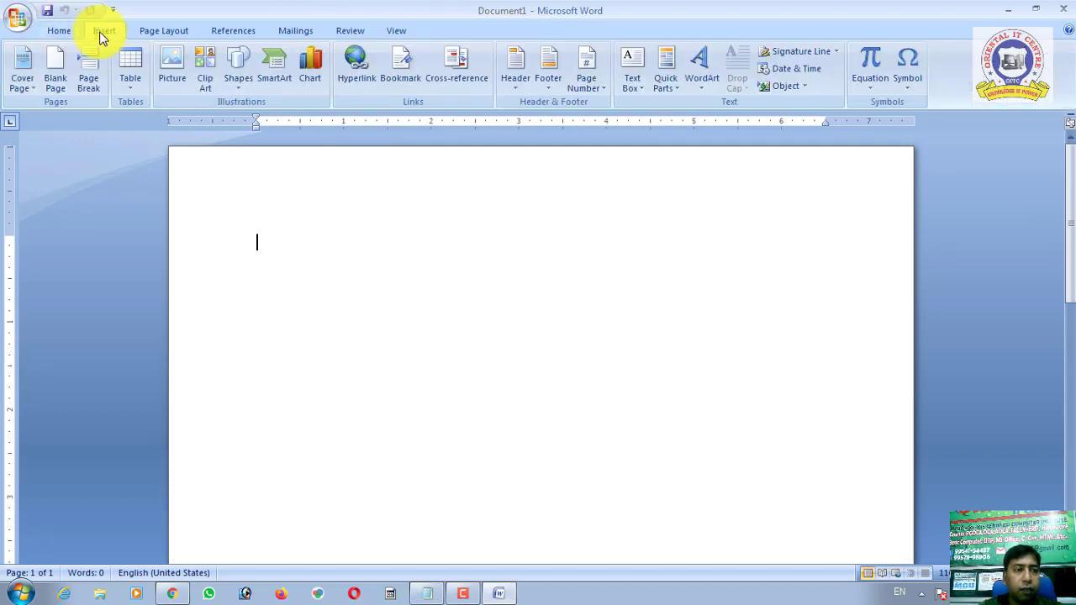
left_click(155, 32)
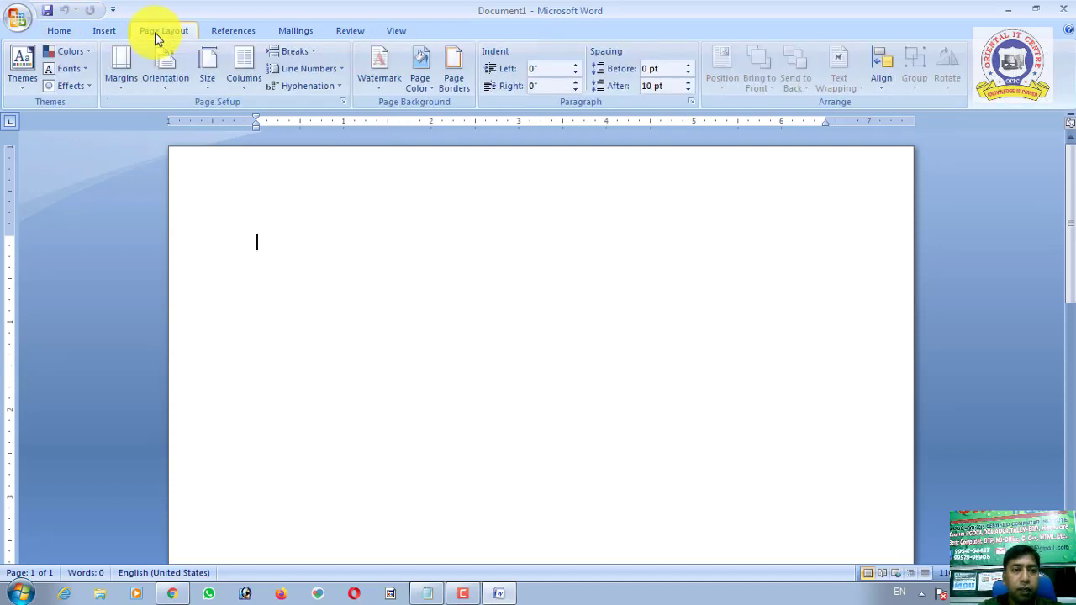
left_click(233, 31)
left_click(305, 33)
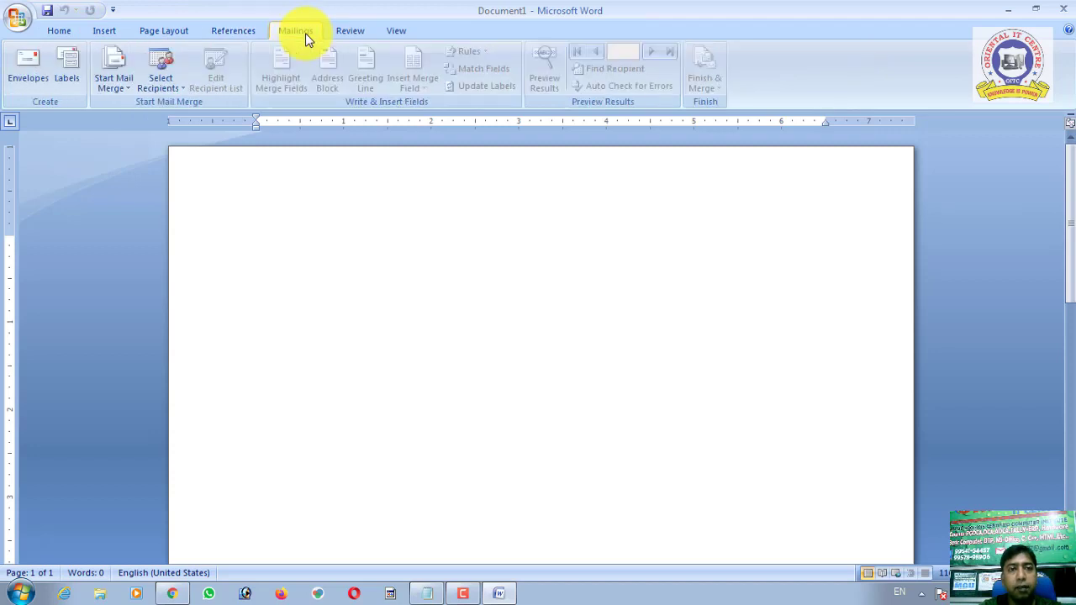
left_click(363, 29)
left_click(393, 34)
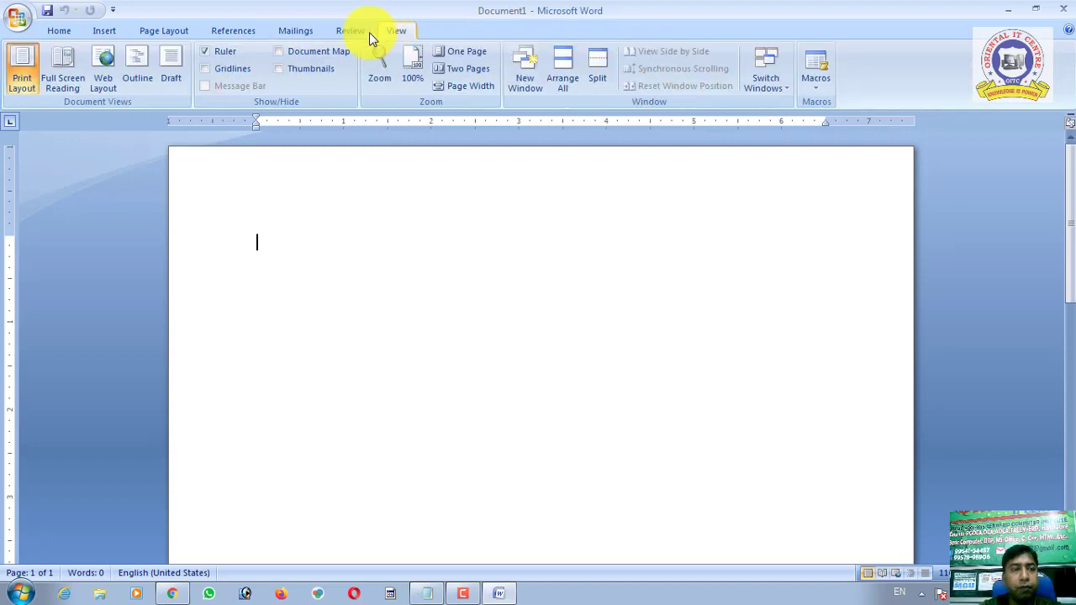
left_click(67, 33)
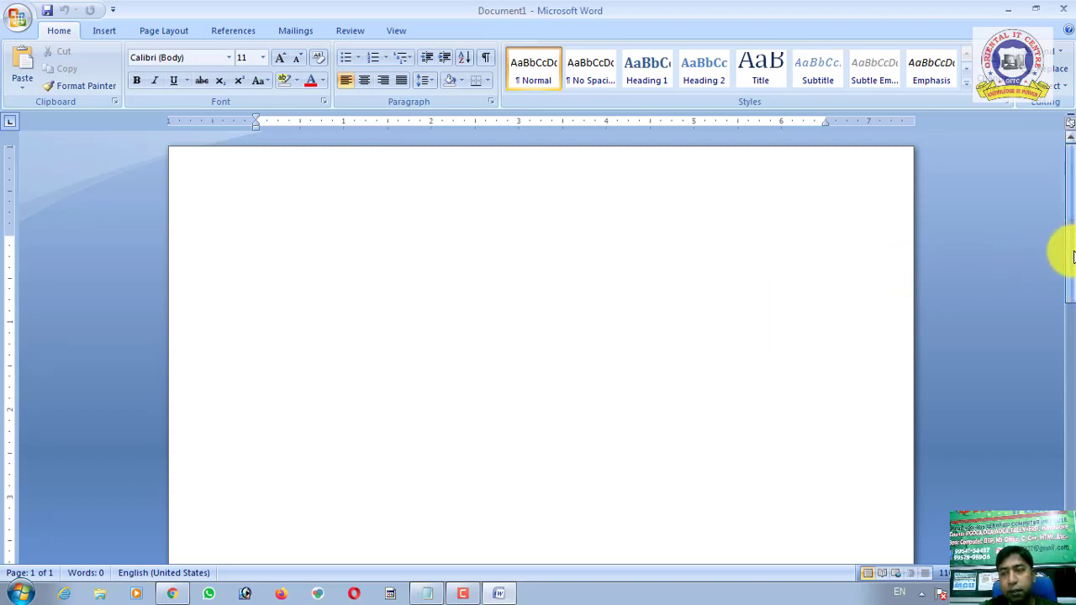
mouse_move(1068, 241)
left_mouse_down()
mouse_move(1067, 420)
mouse_move(1068, 290)
left_mouse_up()
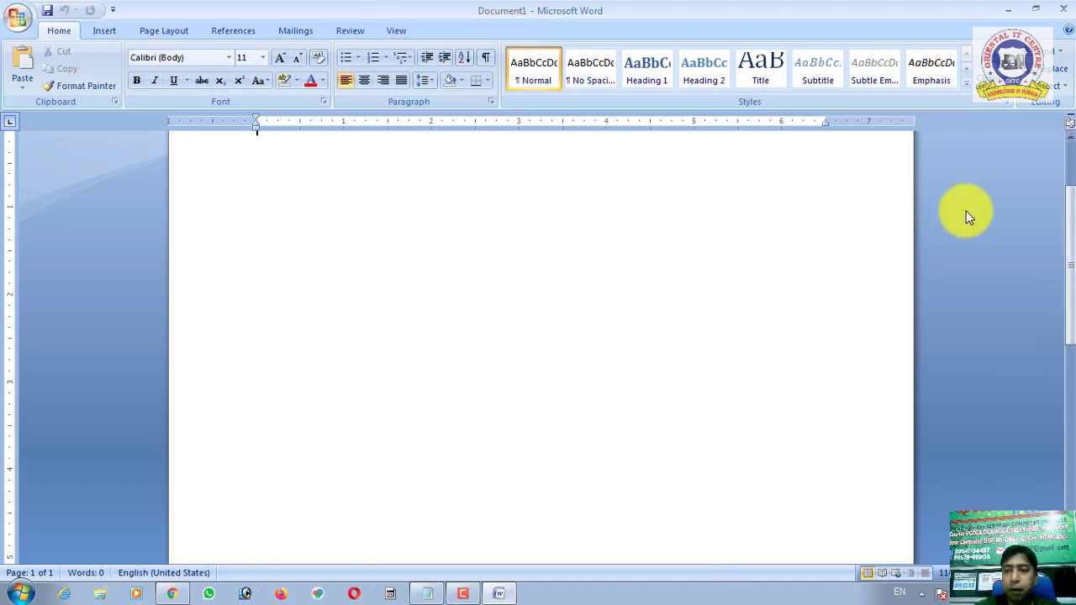
left_click_drag(1069, 294, 1062, 456)
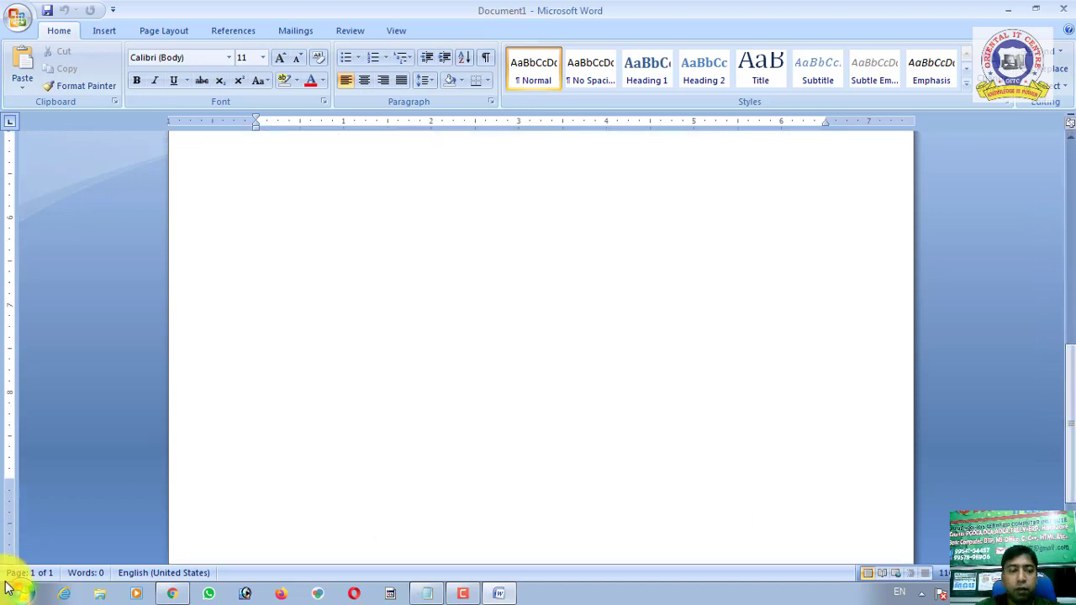
scroll(493, 411, "up", 3)
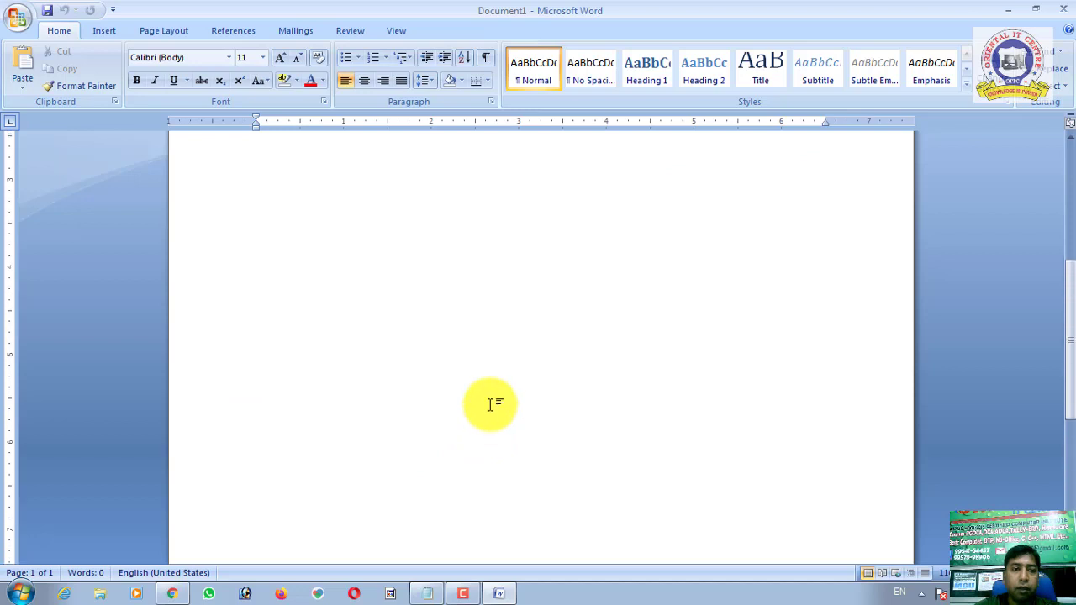
scroll(337, 227, "up", 2)
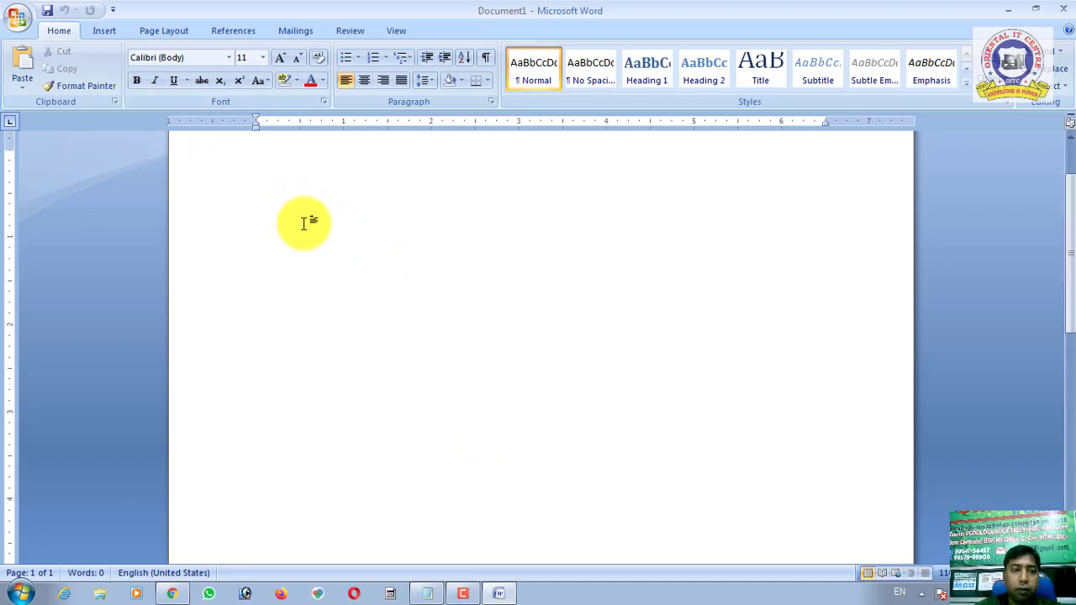
scroll(588, 322, "up", 2)
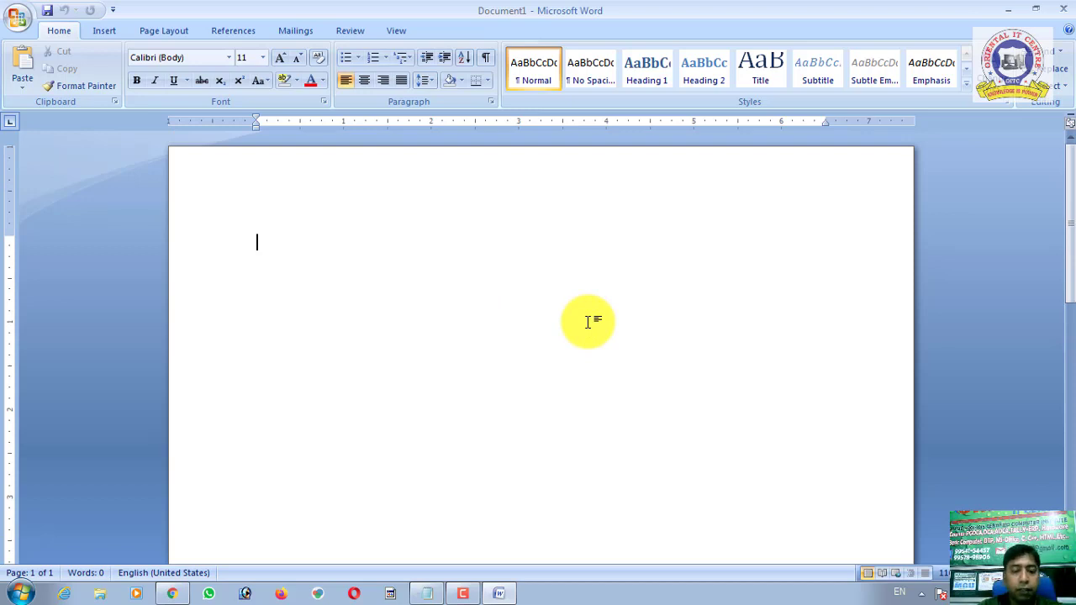
Generate three sample paragraphs (185 words) with =RAND()
type("=")
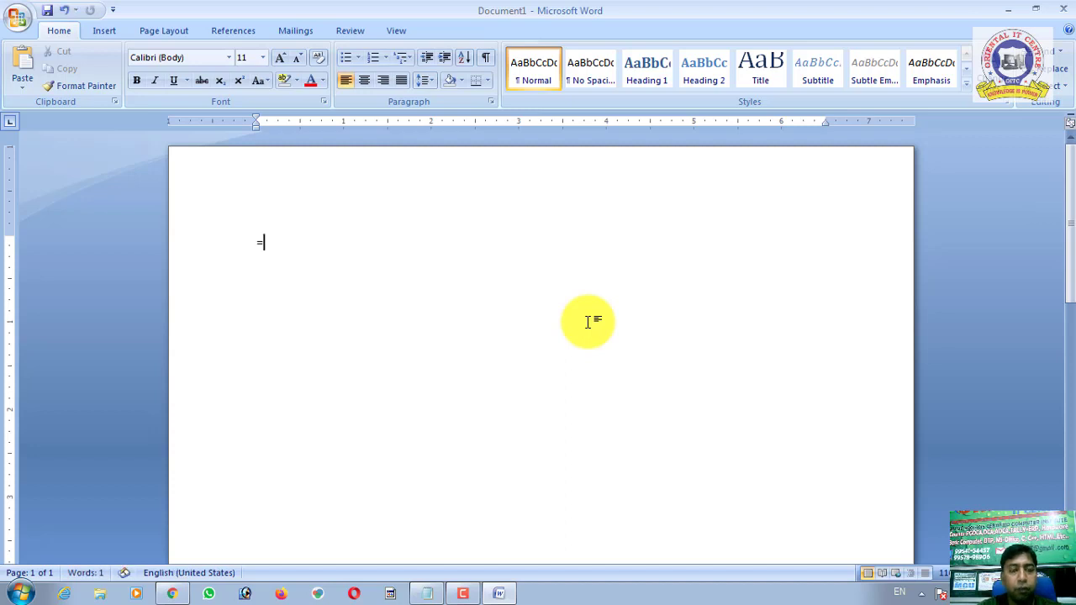
type("RAND")
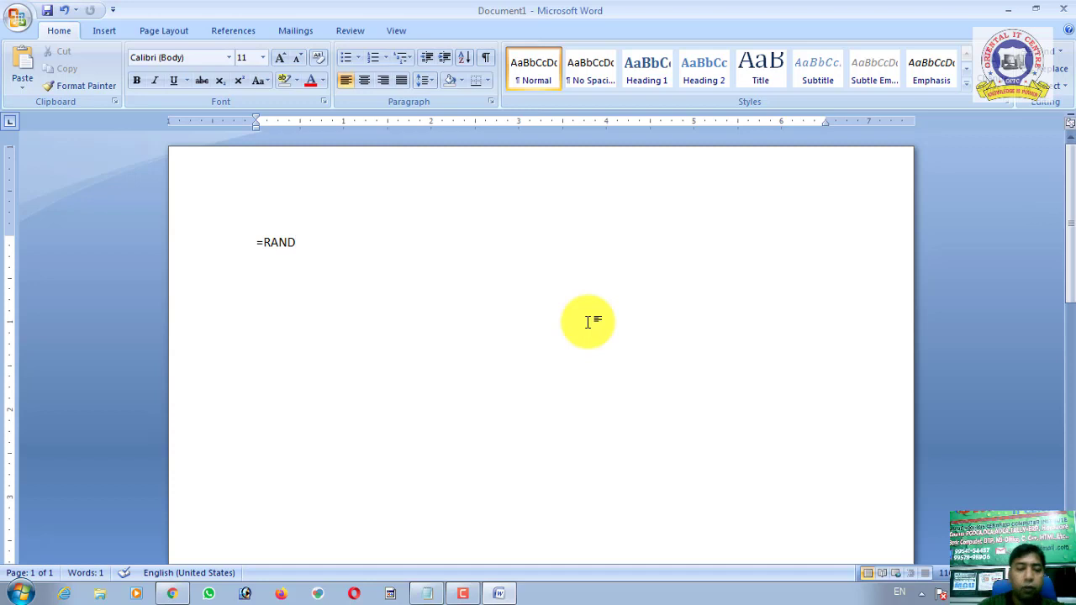
type("()")
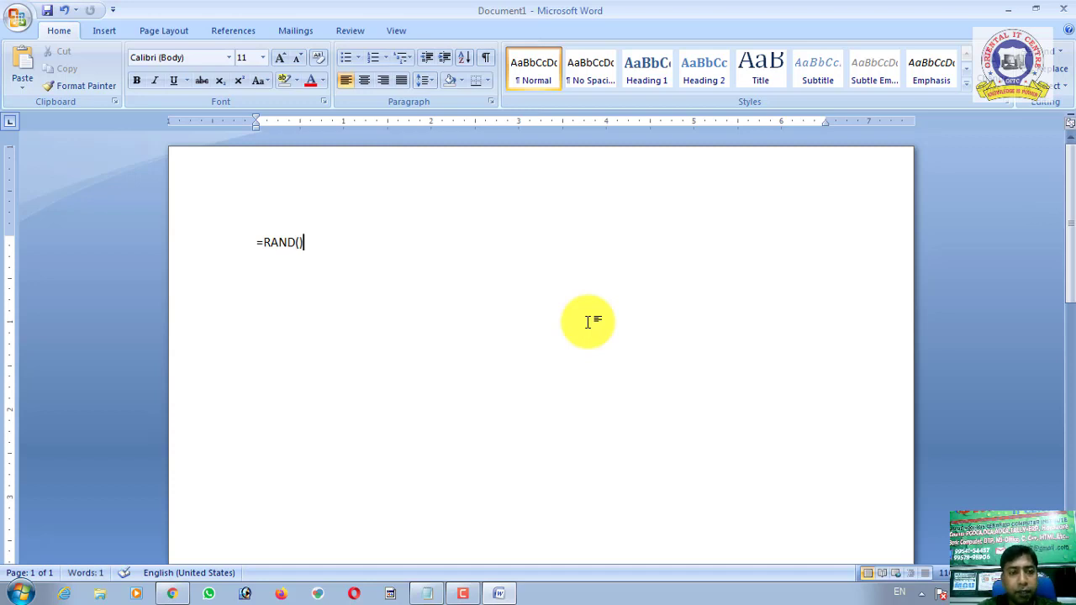
key("Return")
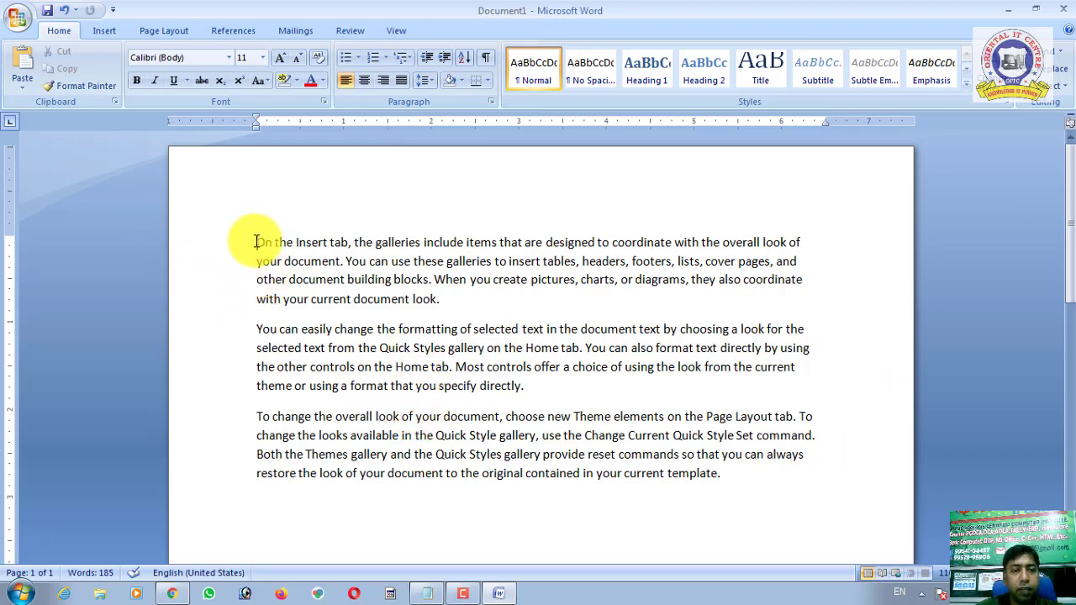
left_click_drag(257, 242, 442, 300)
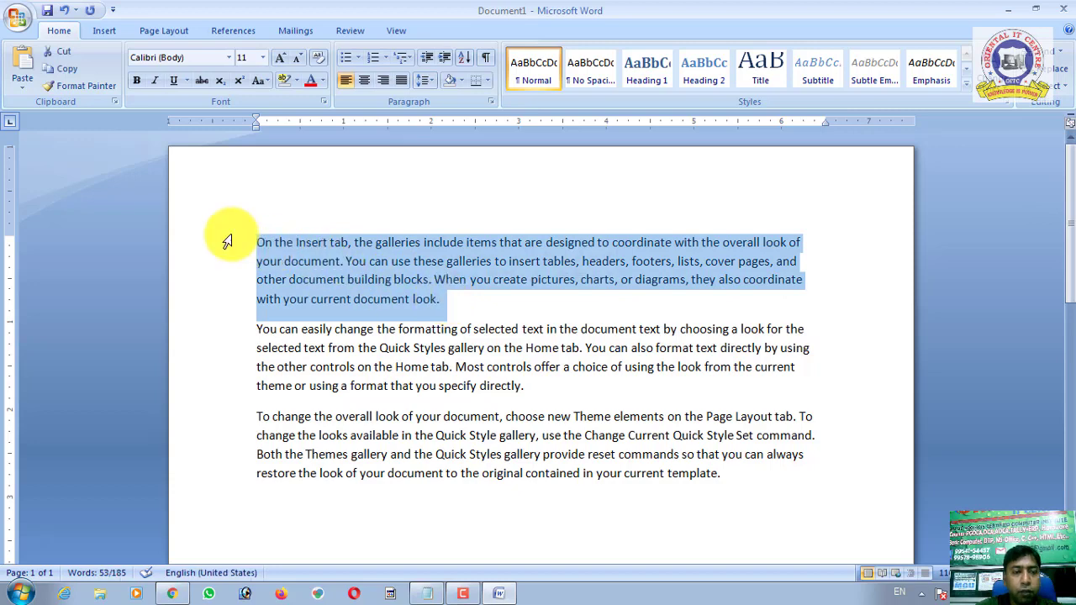
left_click(258, 243)
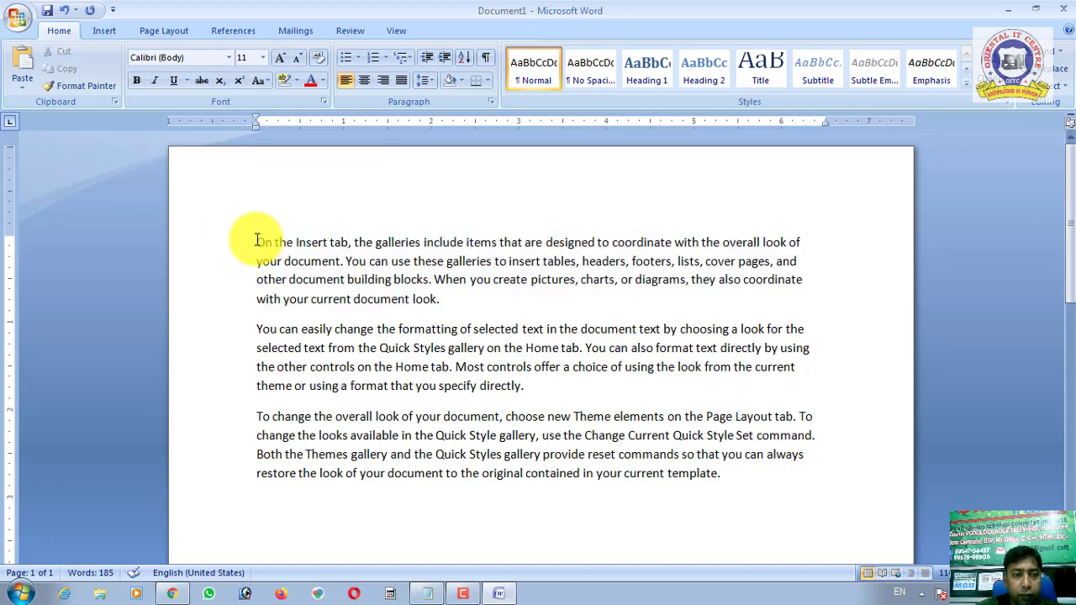
left_click_drag(259, 242, 444, 300)
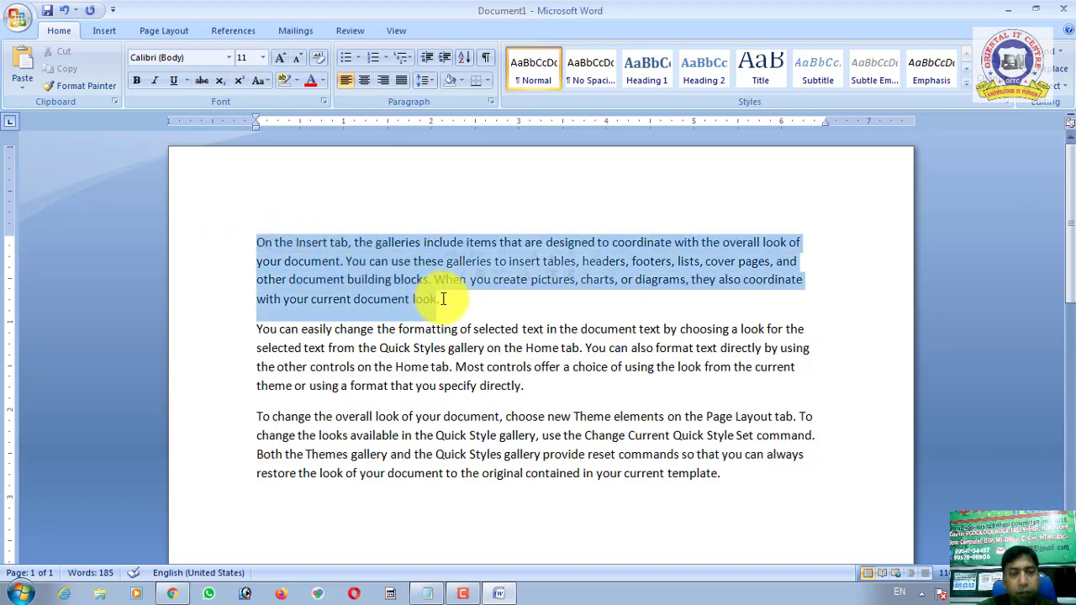
left_click(263, 245)
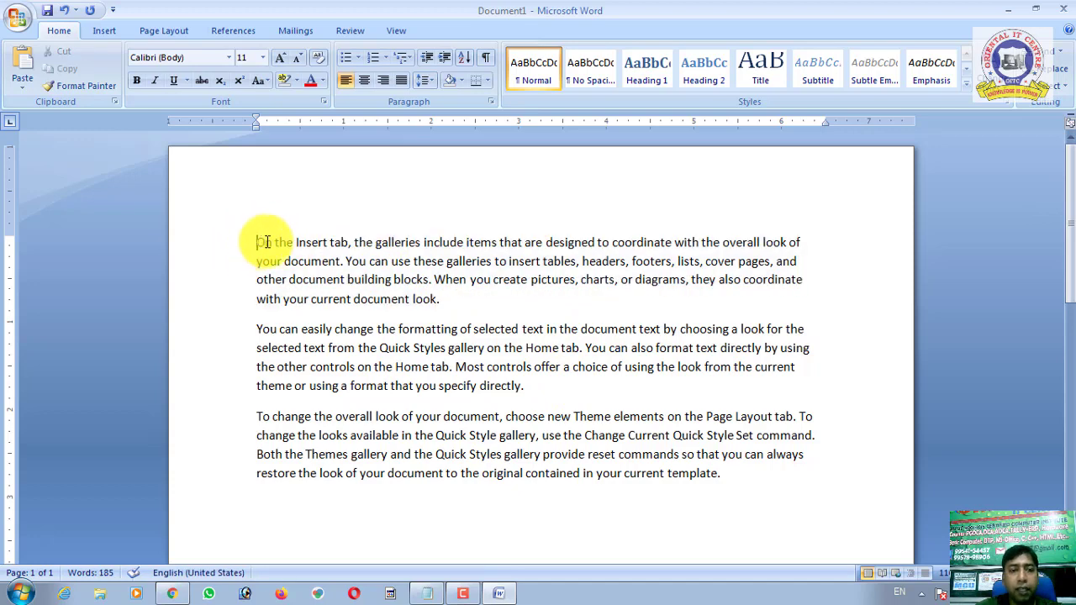
left_click_drag(259, 243, 451, 299)
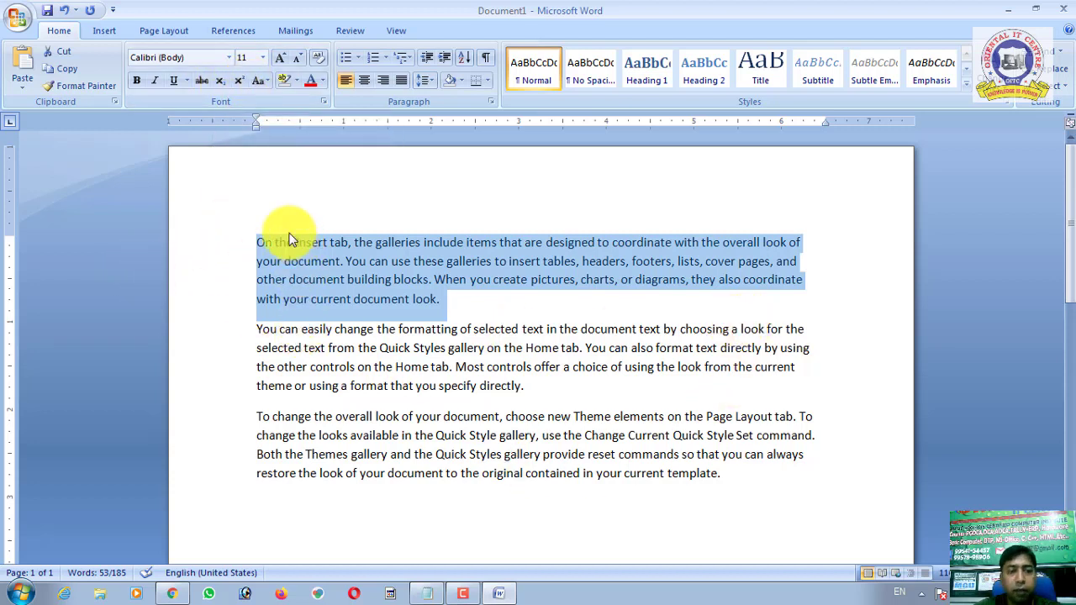
left_click(346, 261)
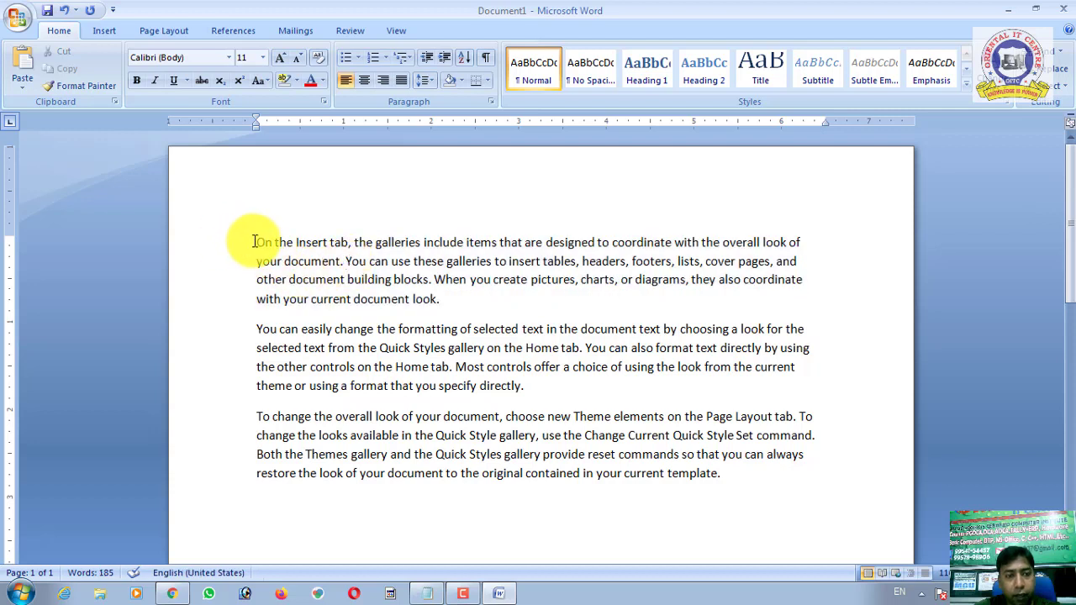
left_click_drag(256, 242, 445, 299)
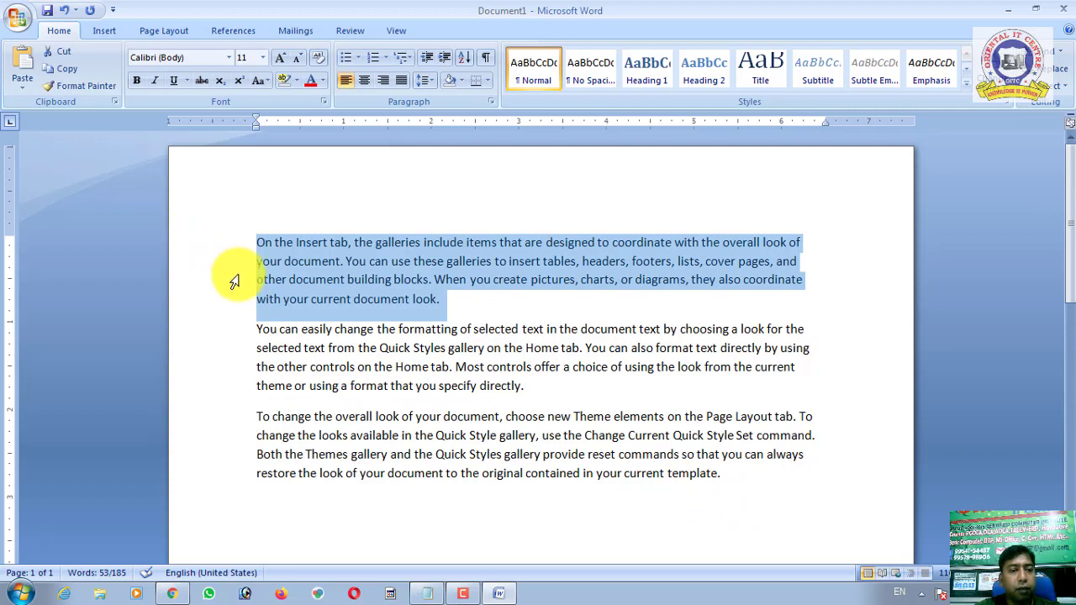
left_click(258, 331)
left_click_drag(258, 331, 528, 389)
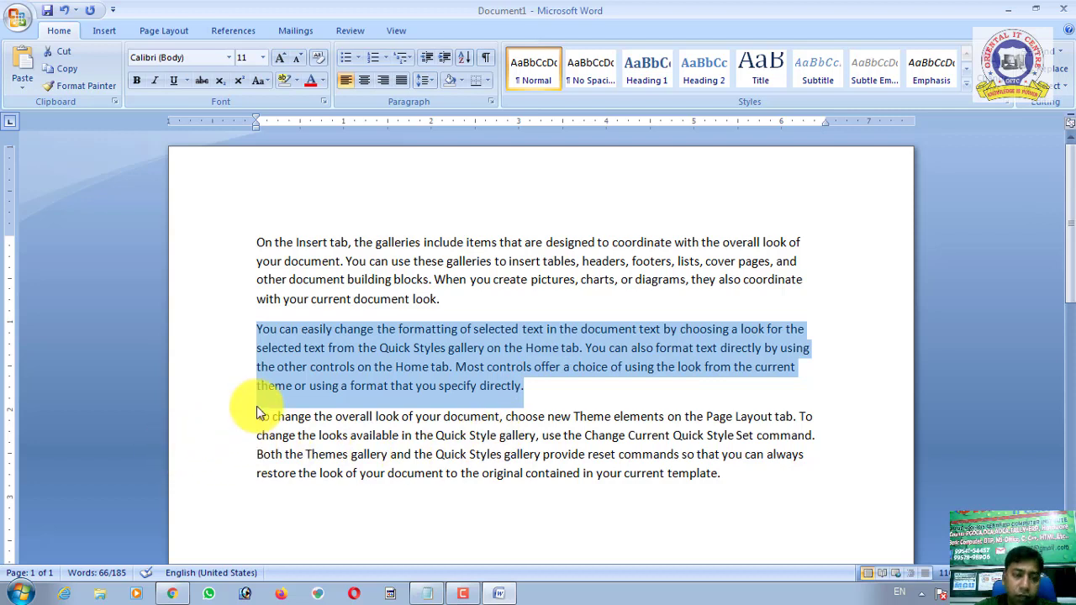
left_click_drag(258, 418, 728, 475)
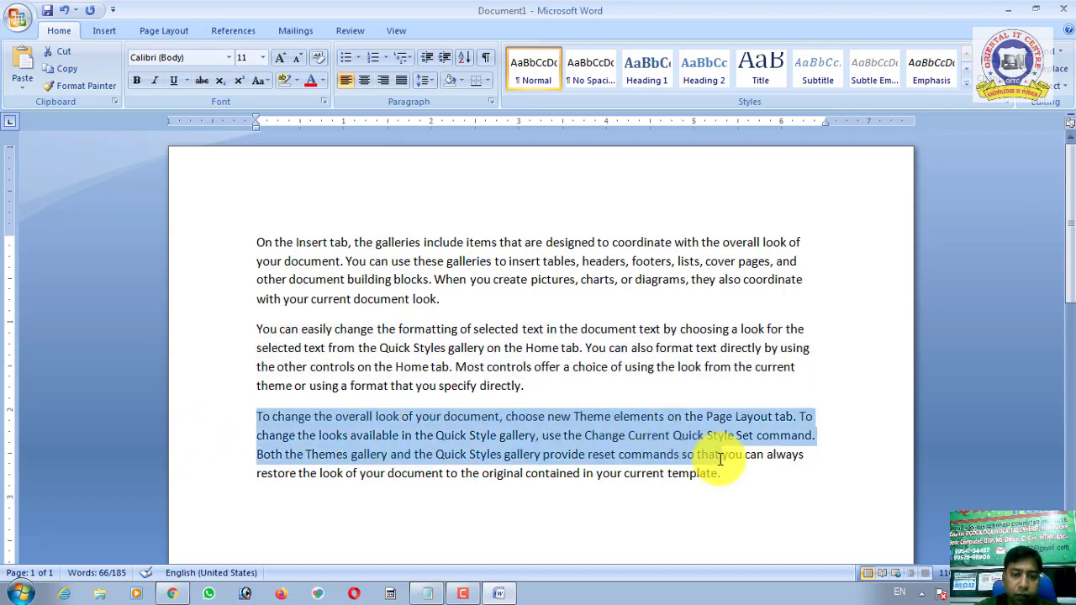
left_click(502, 348)
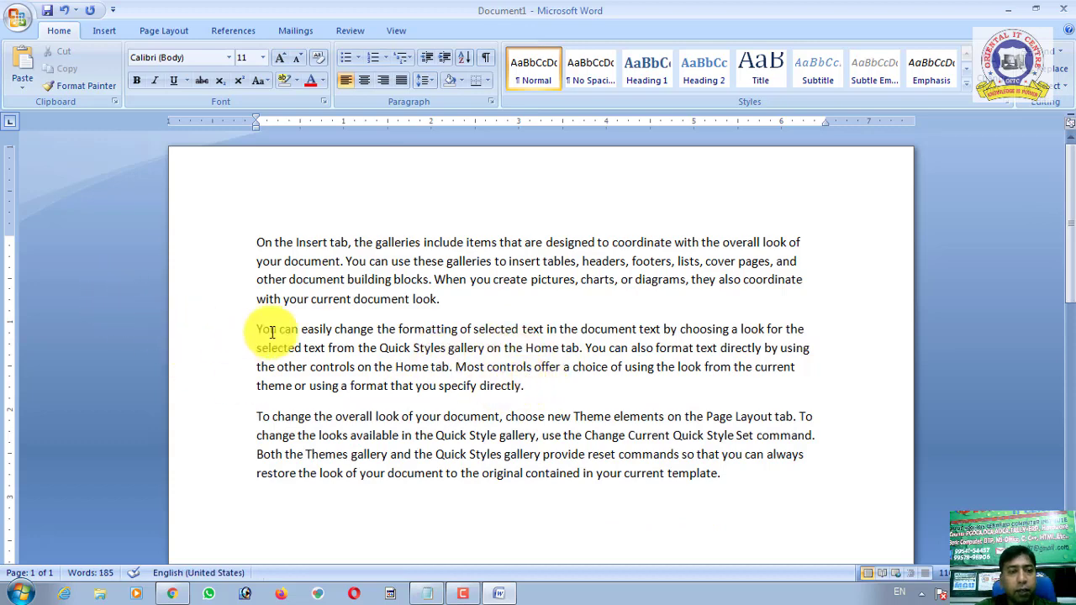
left_click_drag(255, 242, 739, 477)
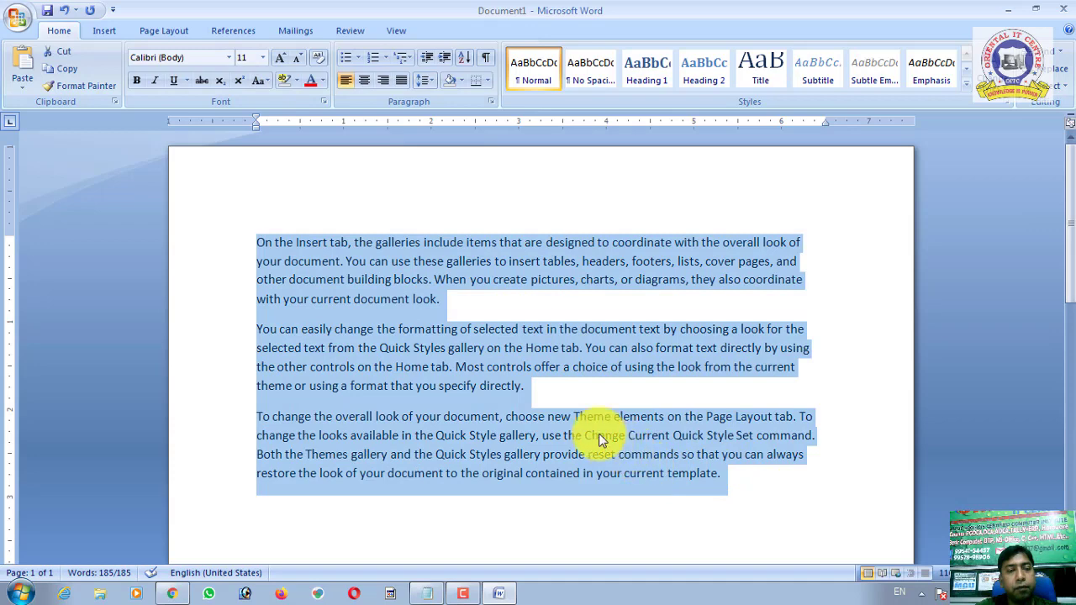
left_click(359, 328)
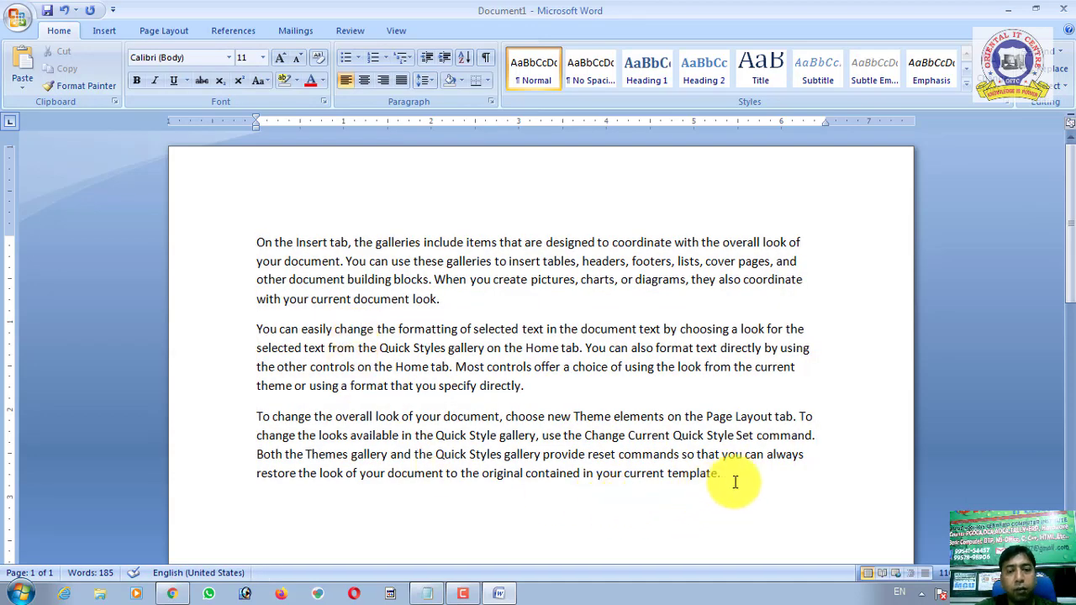
Add a 'CTRL+A' line below the paragraphs, then practise selecting all text and deselecting
key("ctrl+a")
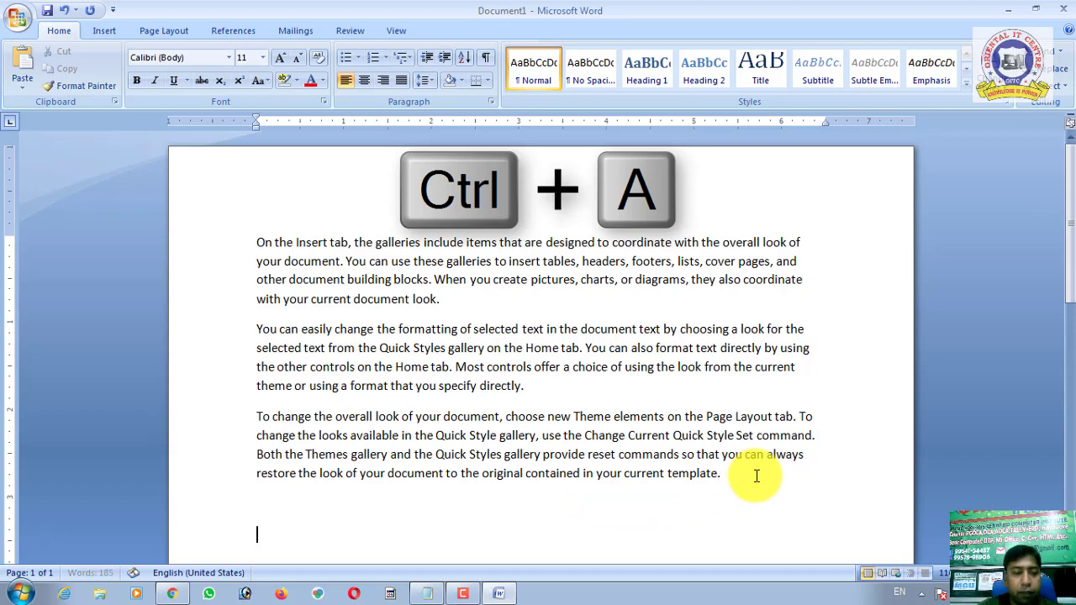
type("CTR")
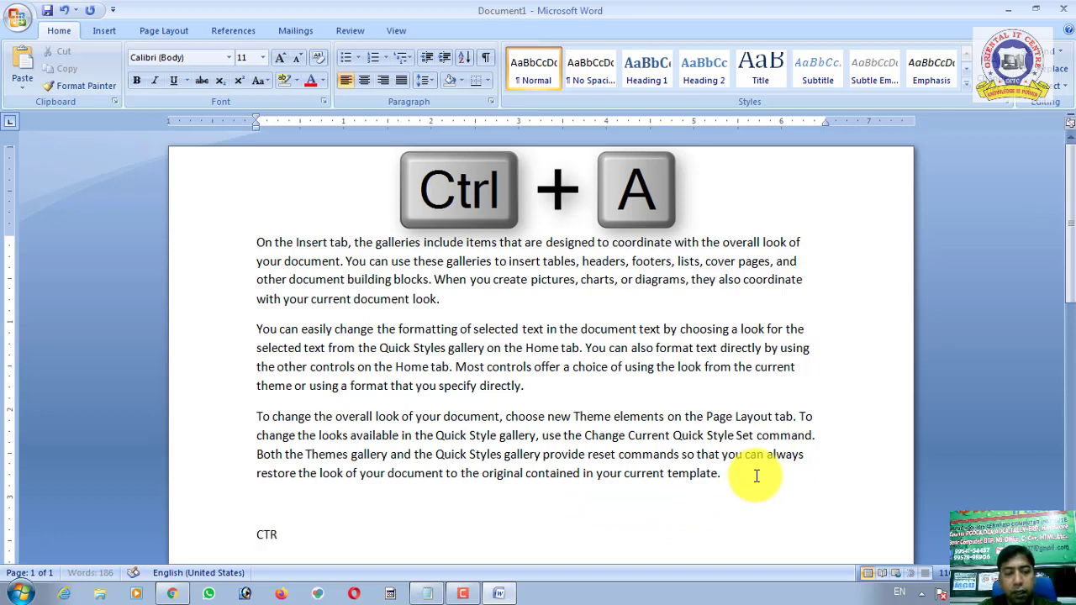
type("L+")
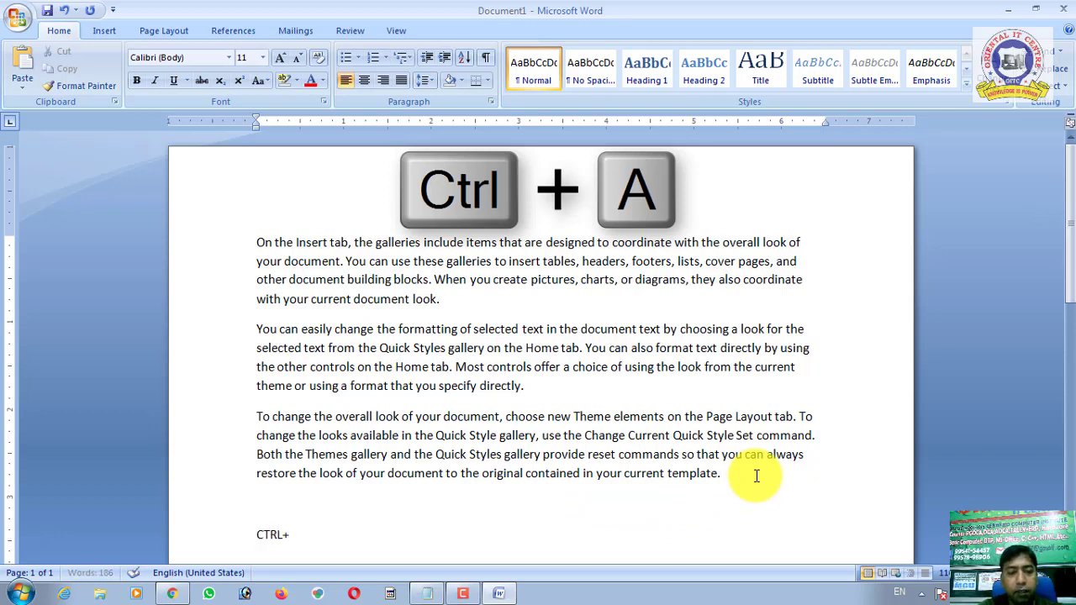
type("A")
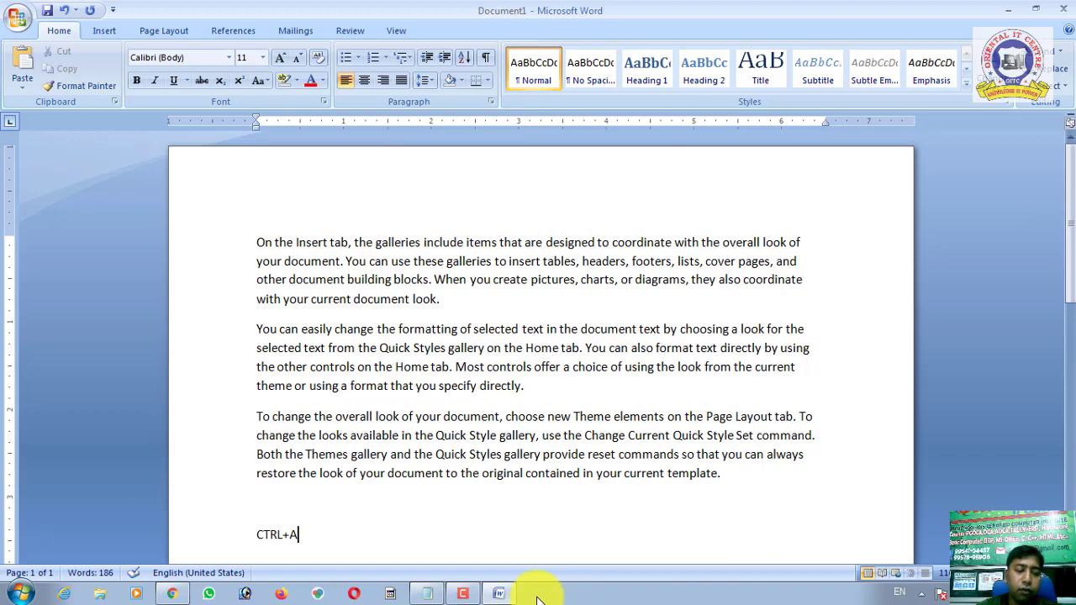
mouse_move(499, 593)
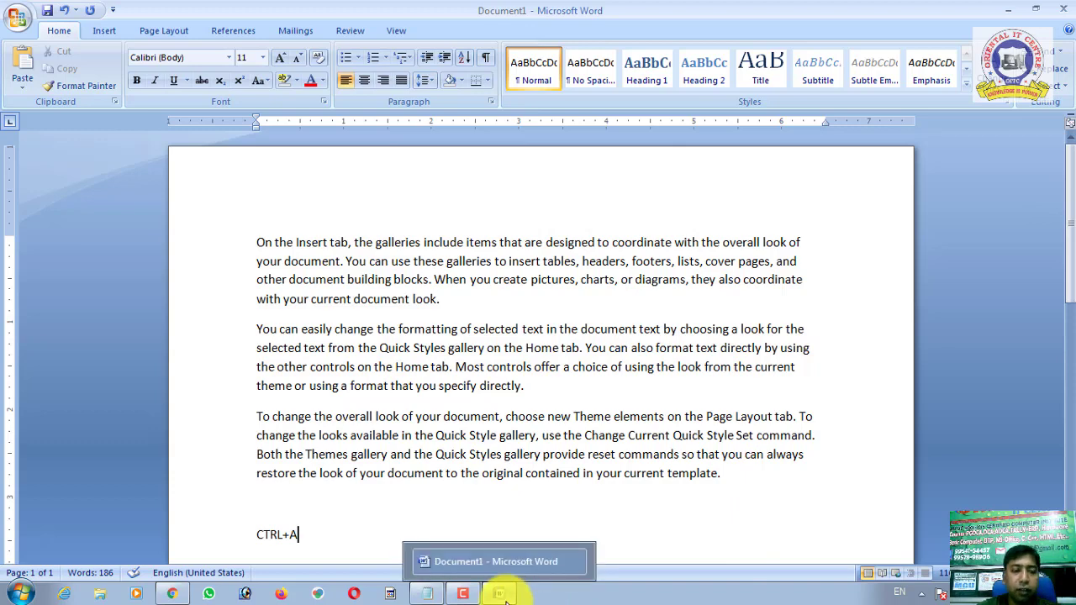
key("ctrl+a")
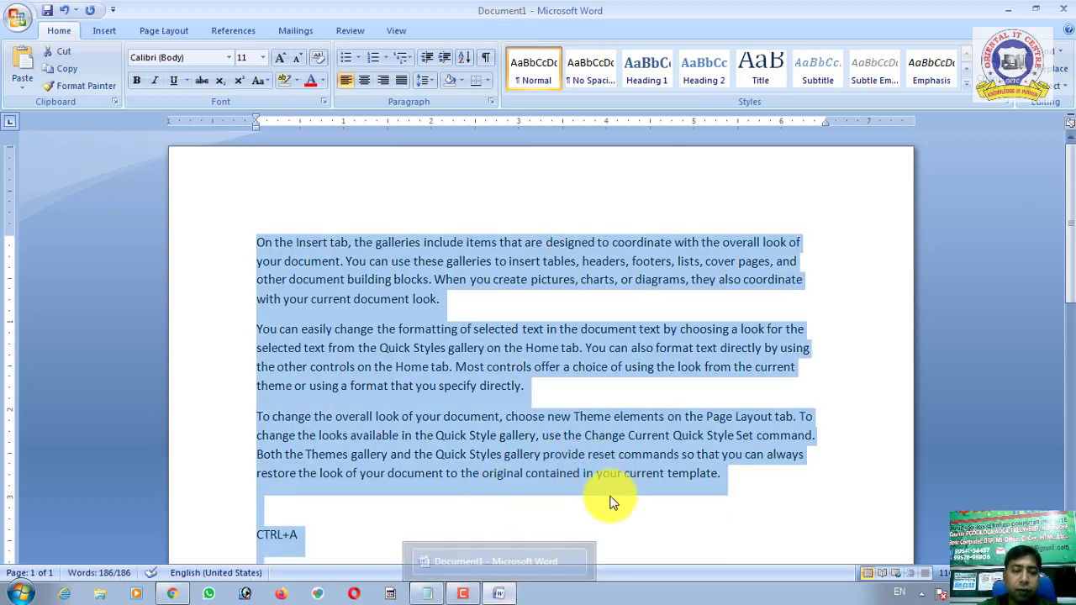
left_click(334, 528)
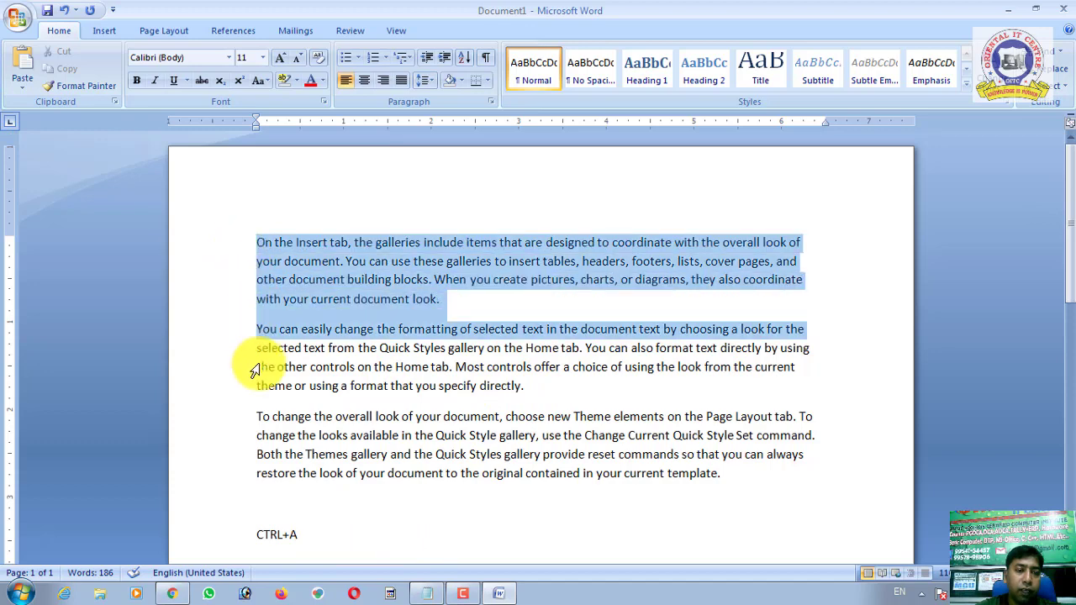
left_click_drag(234, 246, 373, 553)
left_click(359, 510)
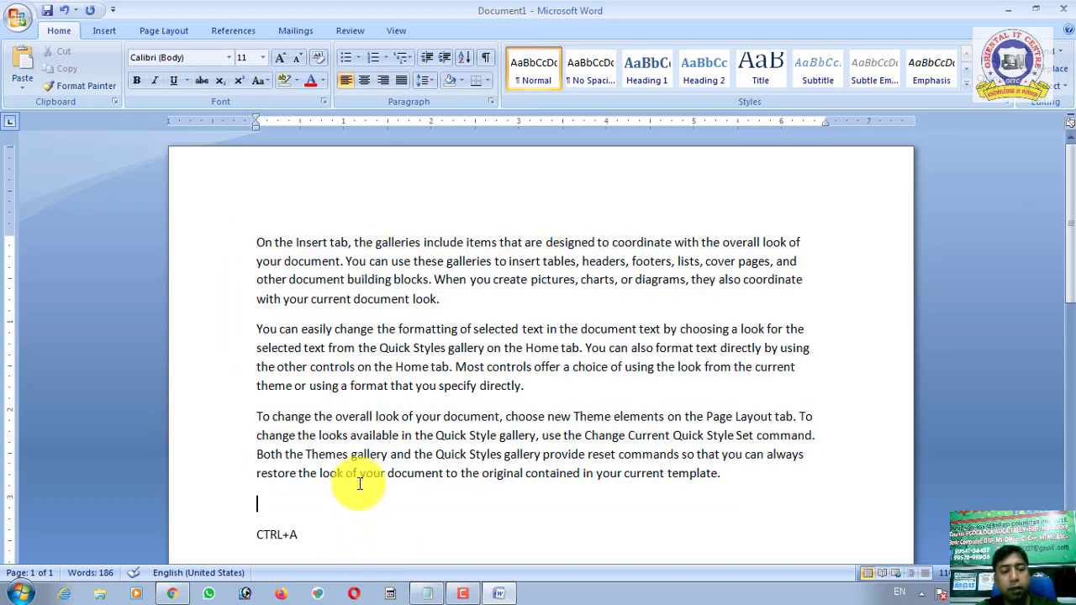
key("ctrl+a")
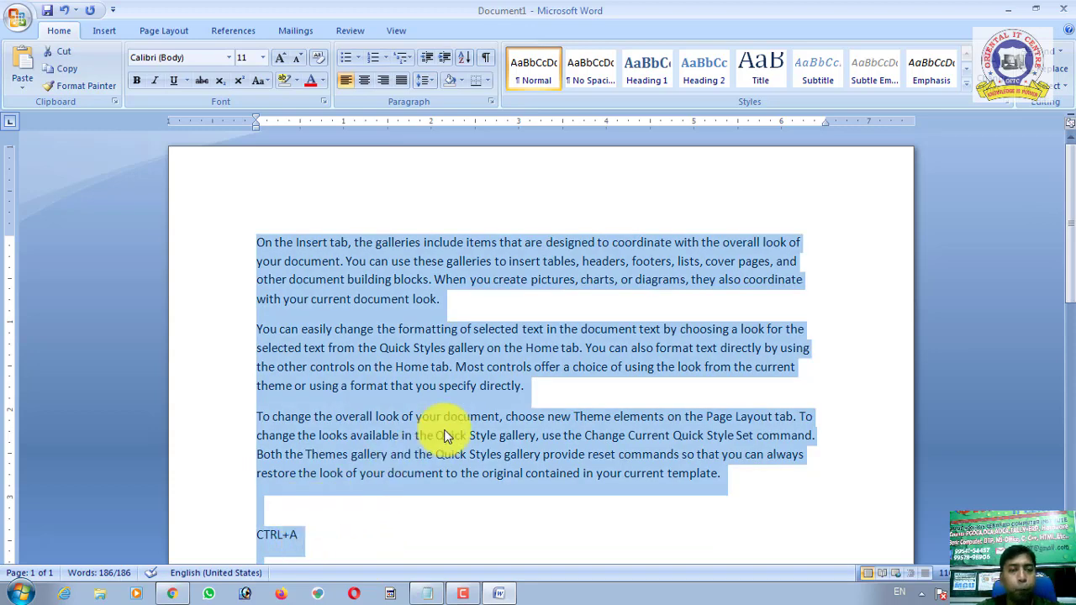
left_click(551, 281)
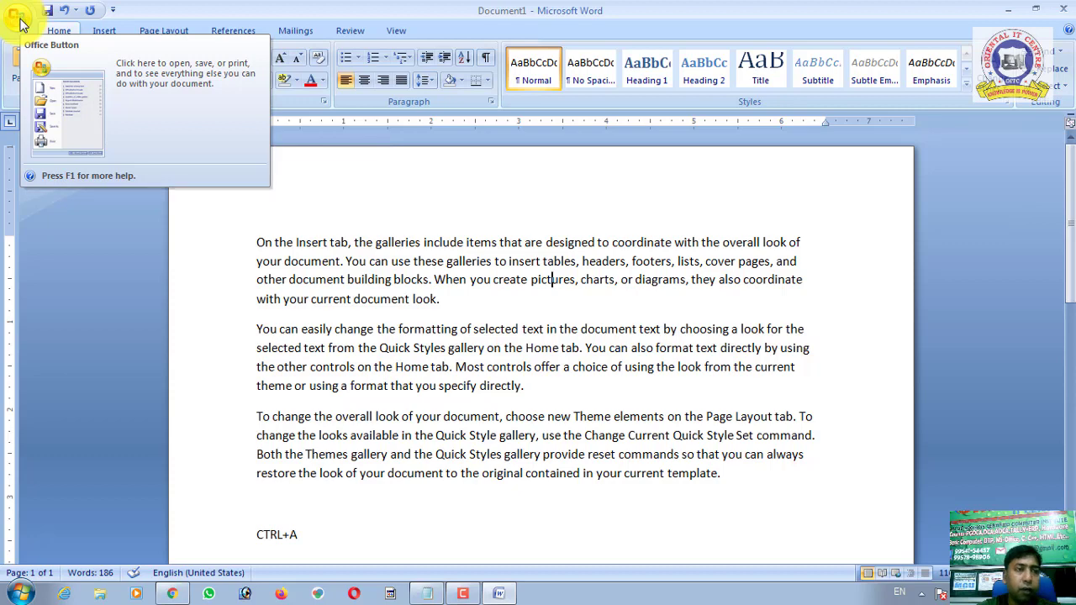
Save the document as TRIAL, replacing the existing trial file
left_click(19, 19)
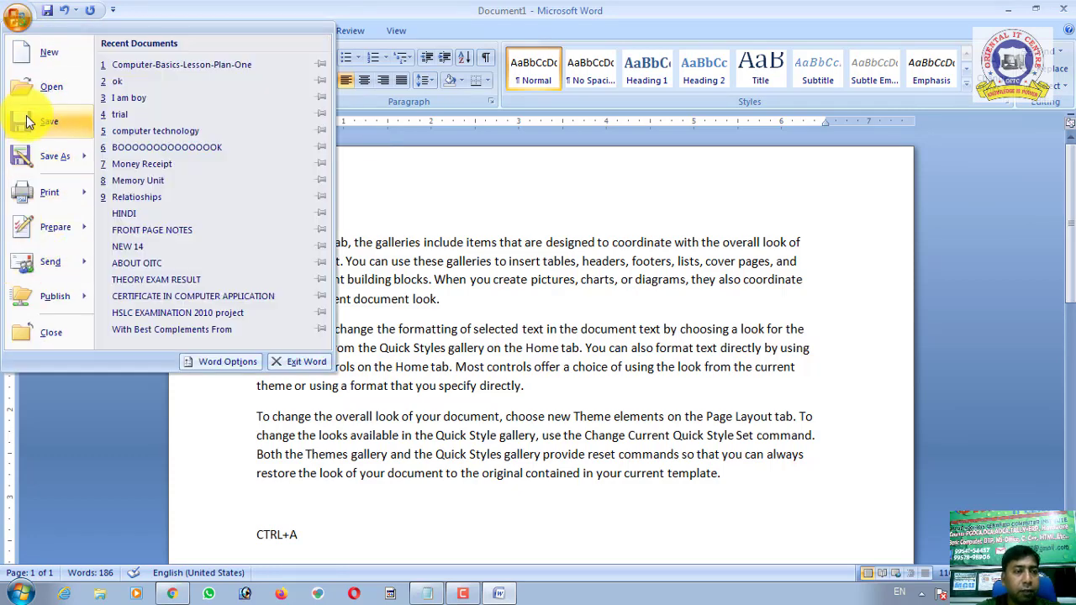
left_click(30, 123)
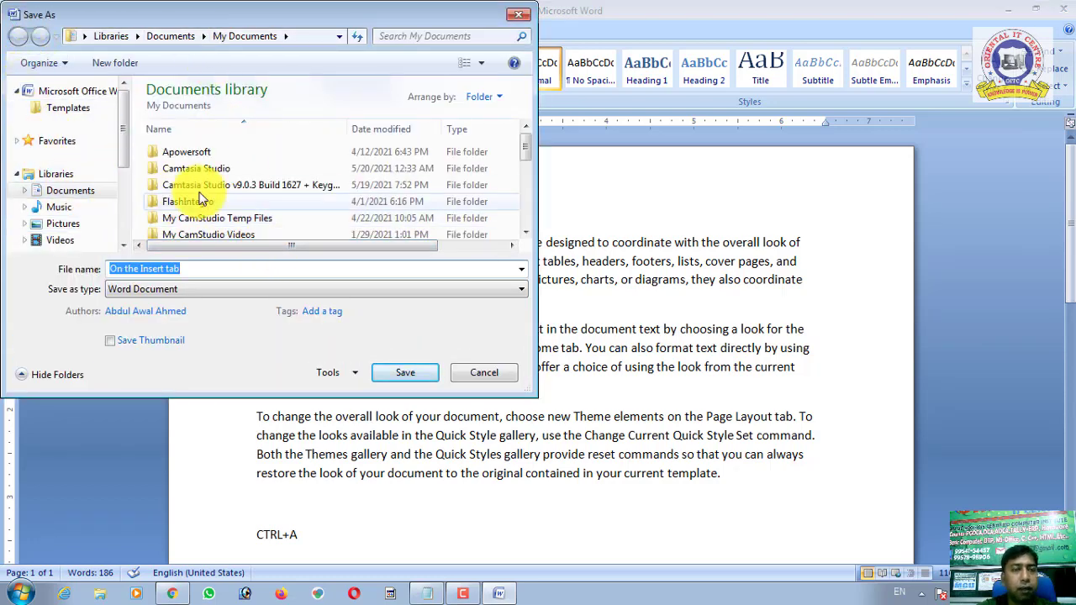
left_click_drag(261, 17, 297, 22)
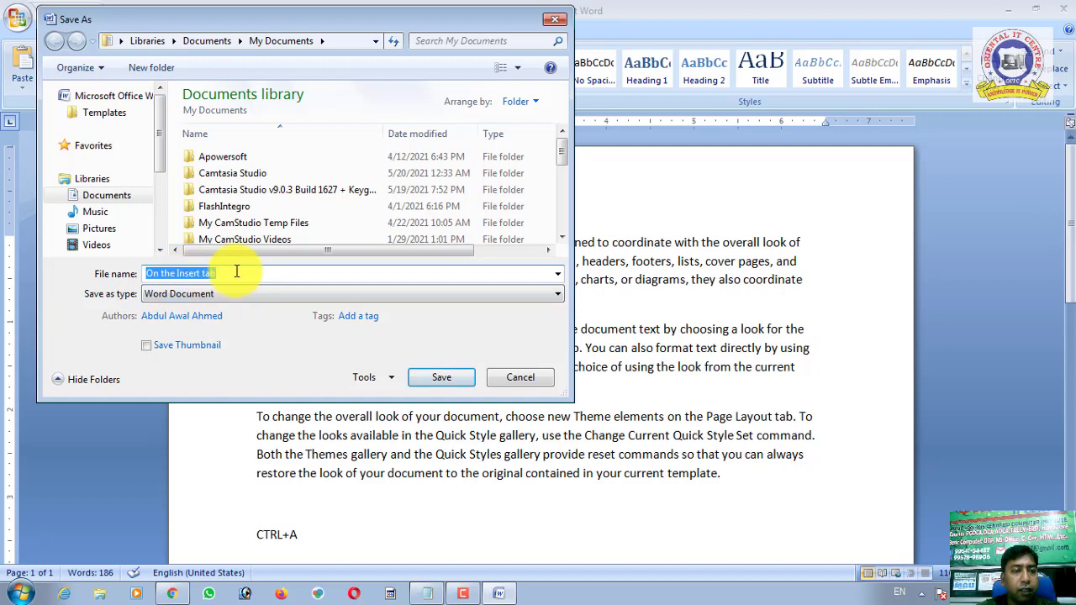
left_click(244, 271)
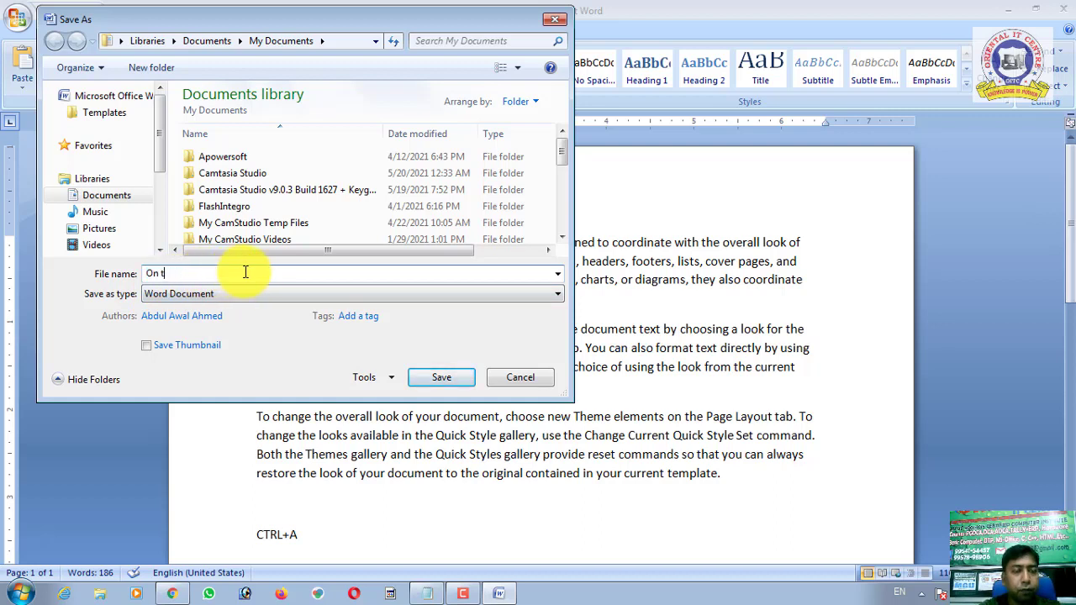
key("BackSpace")
key("BackSpace")
key("BackSpace")
key("BackSpace")
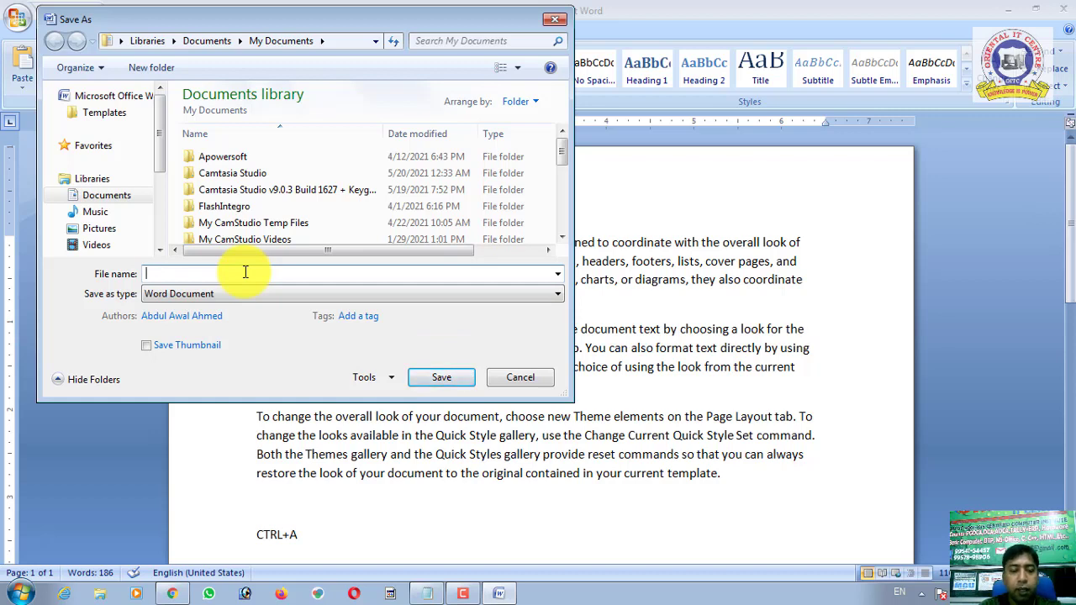
type("TRIAL")
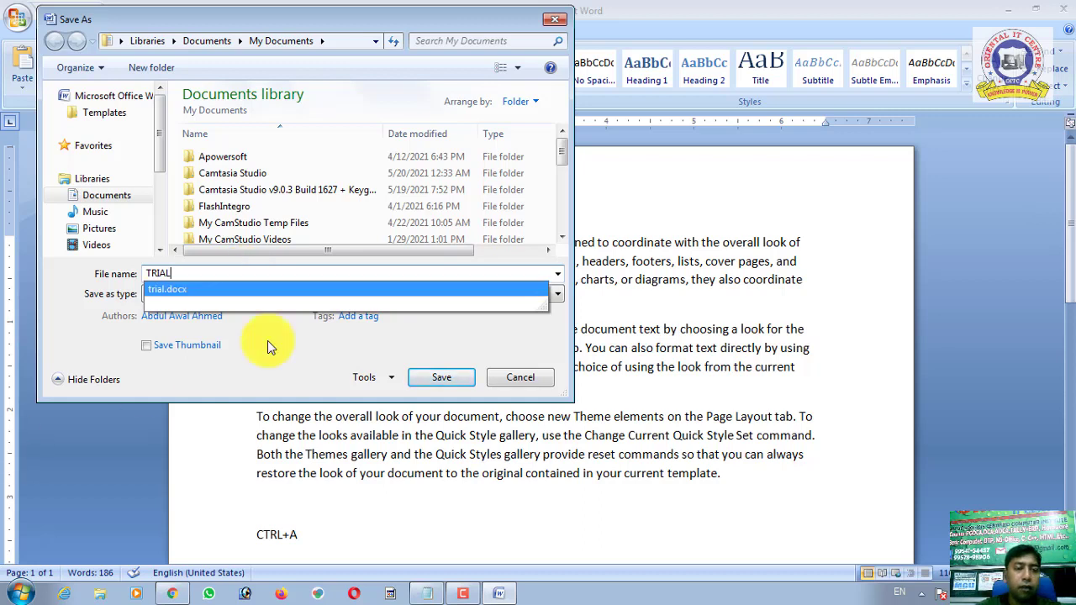
left_click(419, 381)
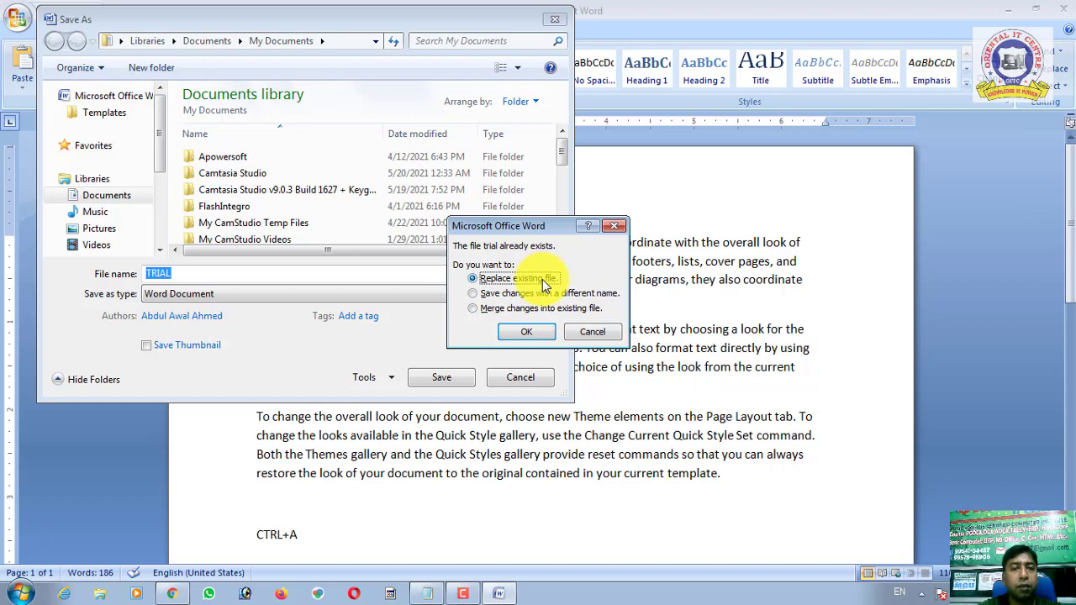
left_click(535, 335)
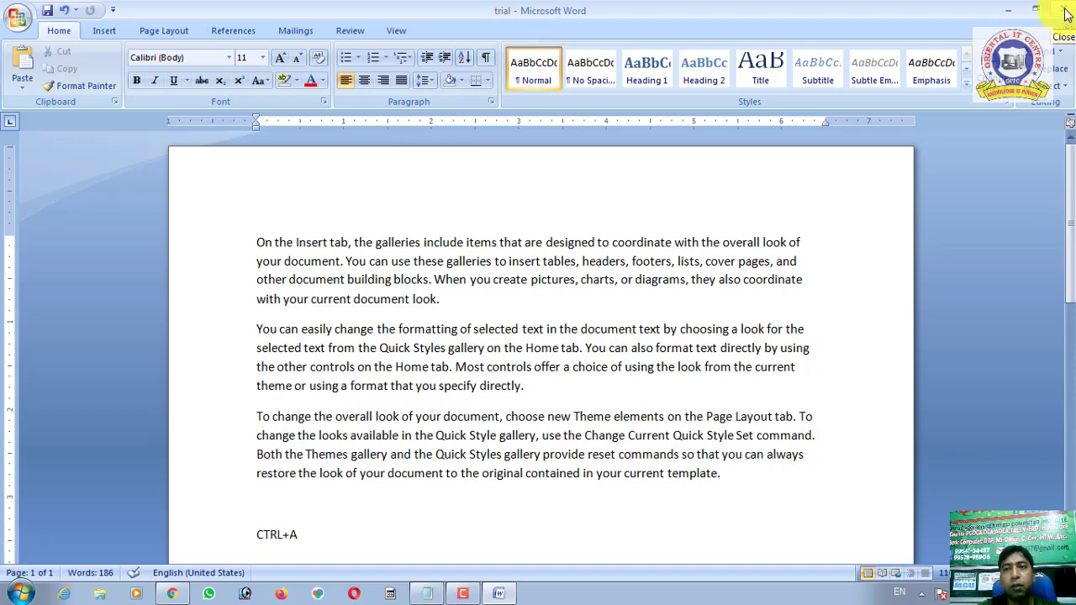
Restore, maximize and minimize the Word window, bring it back, then switch to the Notepad notes
left_click(1037, 16)
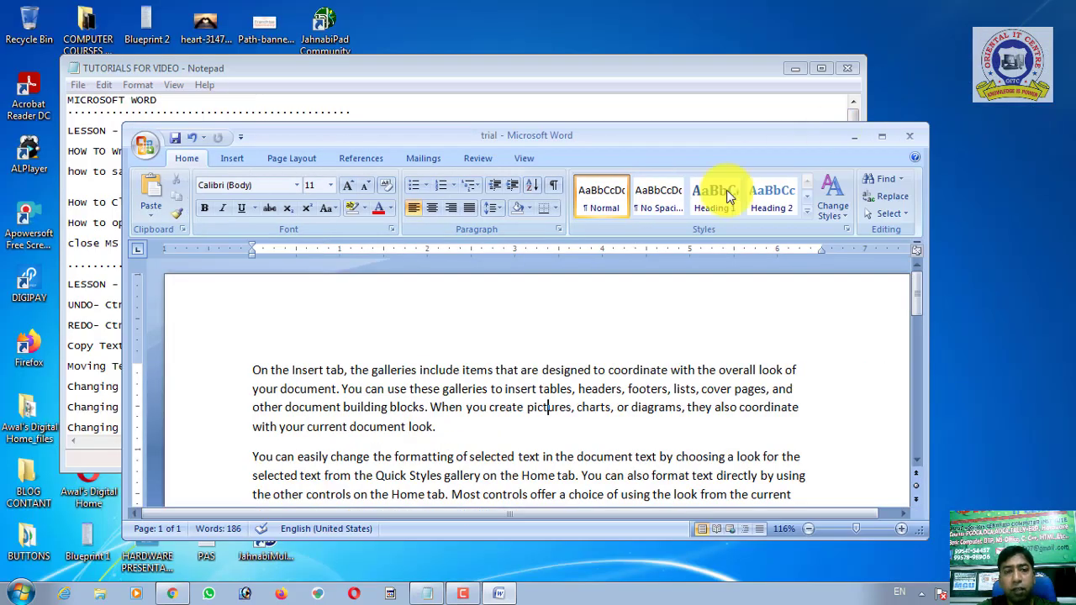
left_click(883, 138)
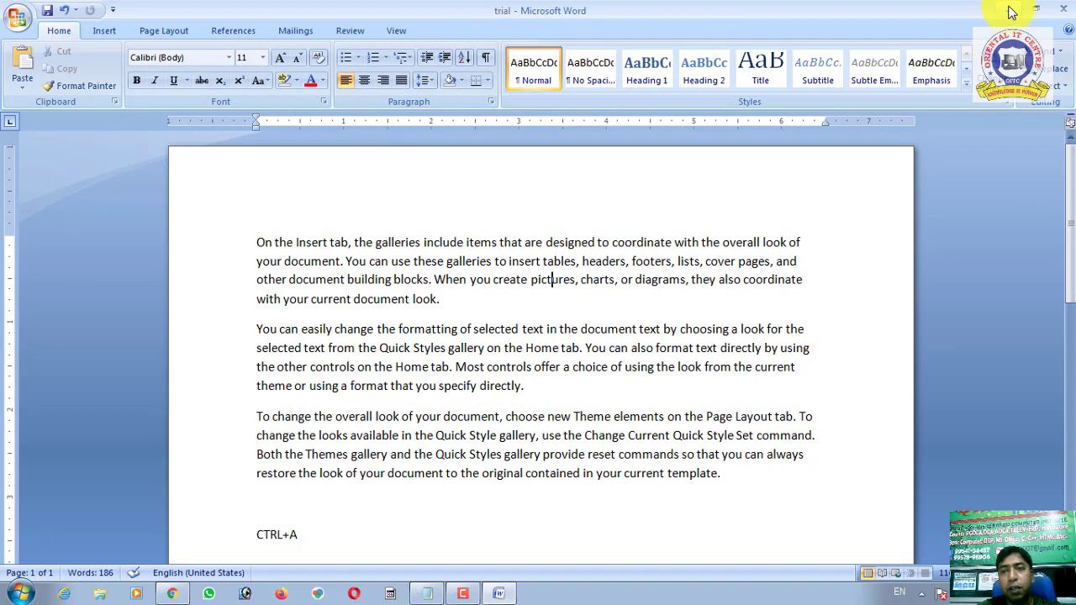
left_click(1011, 11)
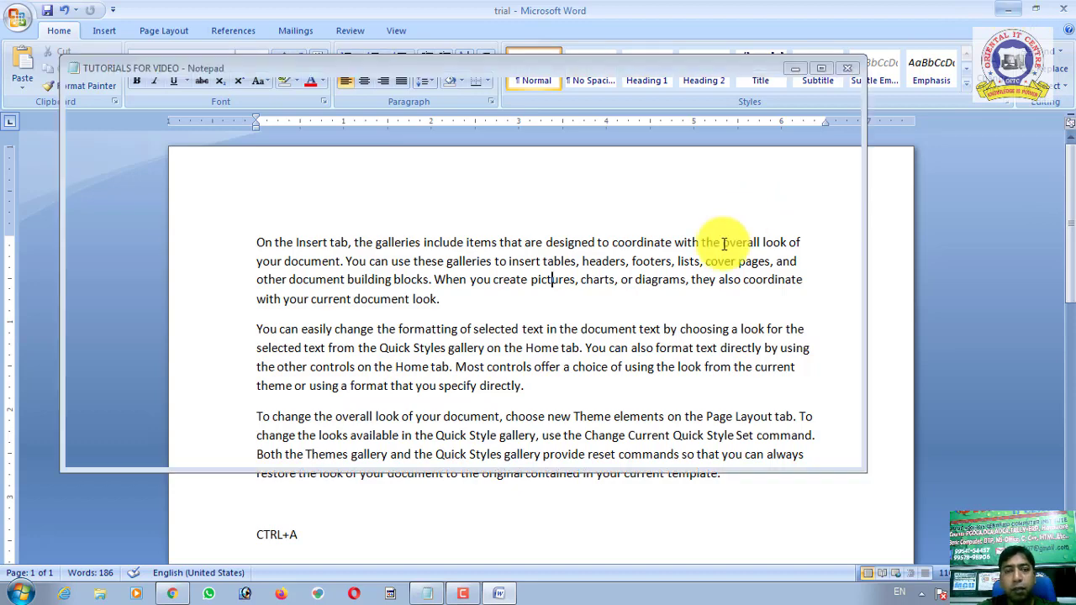
left_click(501, 596)
left_click(501, 595)
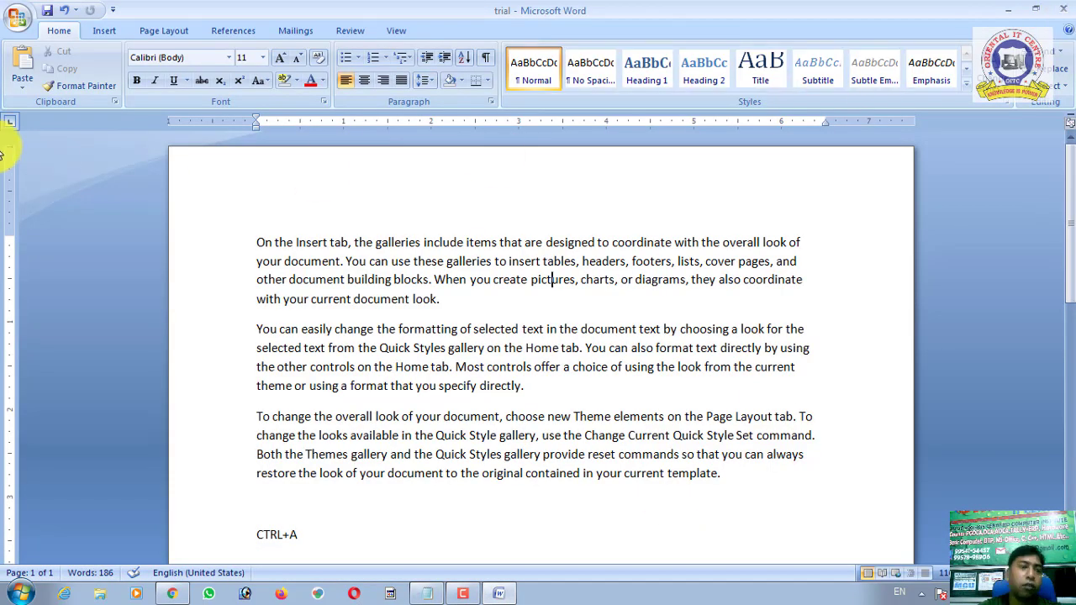
left_click(427, 592)
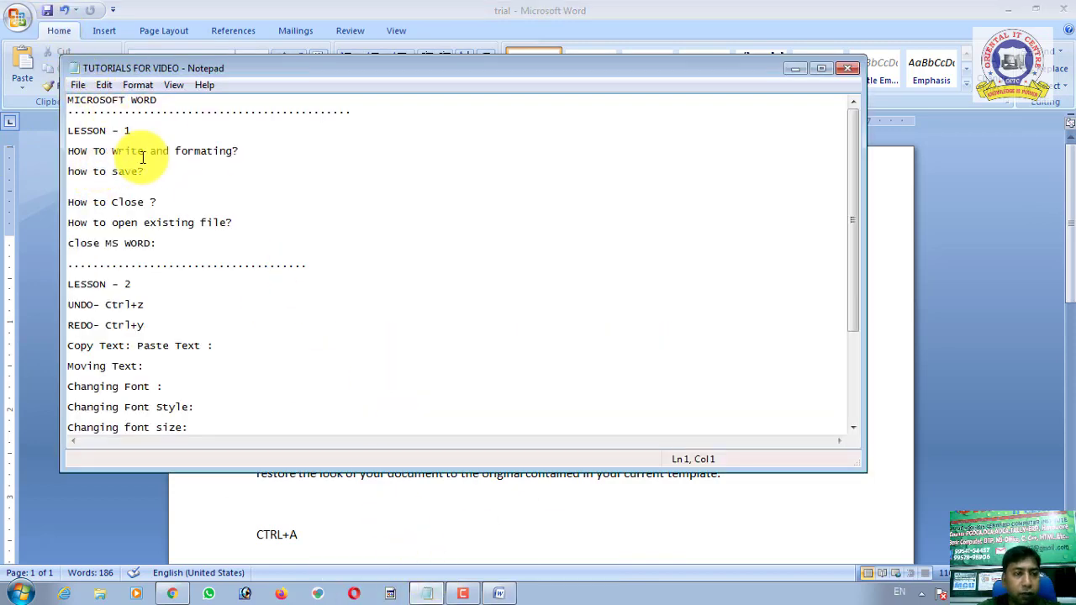
Return to the trial document and make the first paragraph bold, italic and underlined
left_click(796, 66)
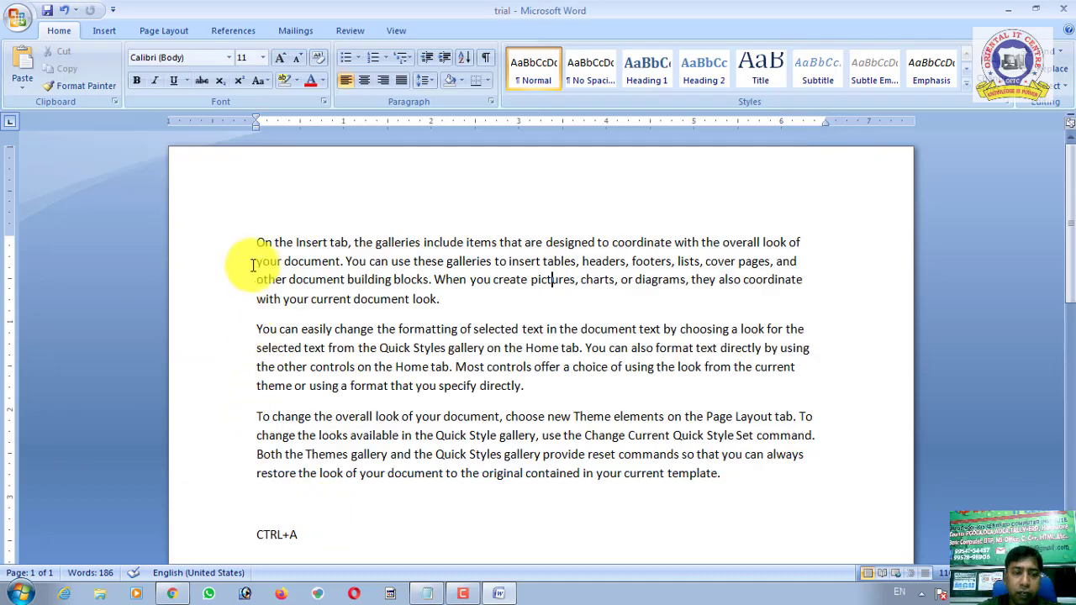
left_click_drag(254, 243, 445, 309)
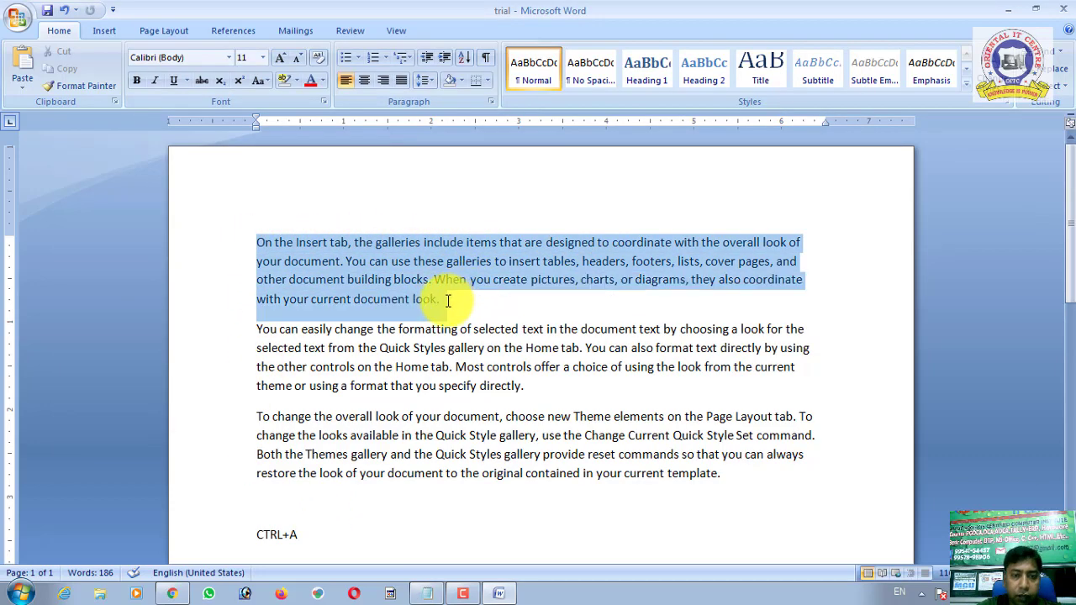
left_click(133, 81)
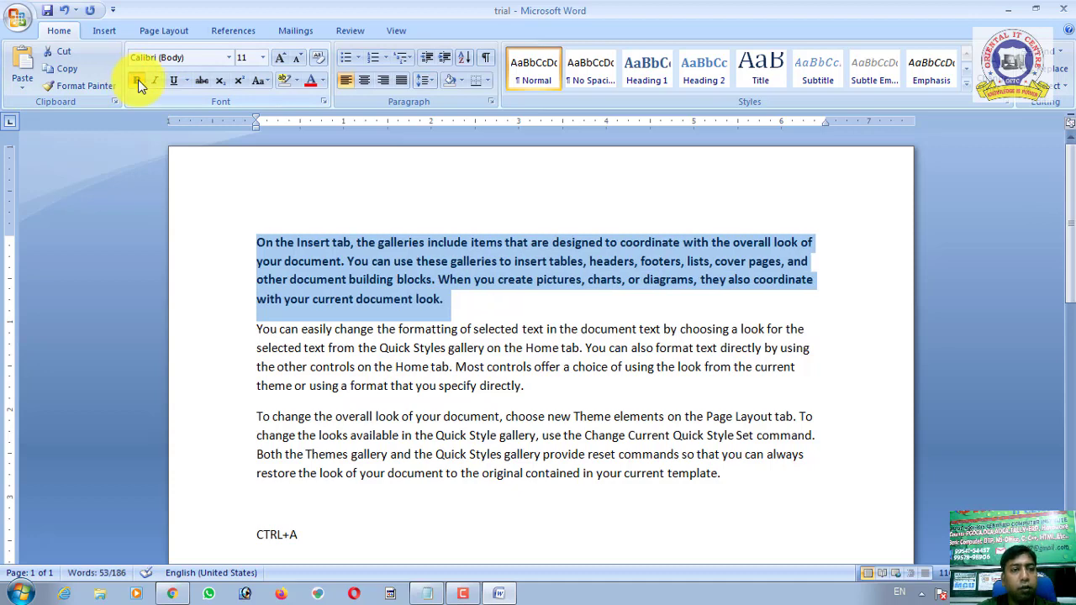
left_click(163, 82)
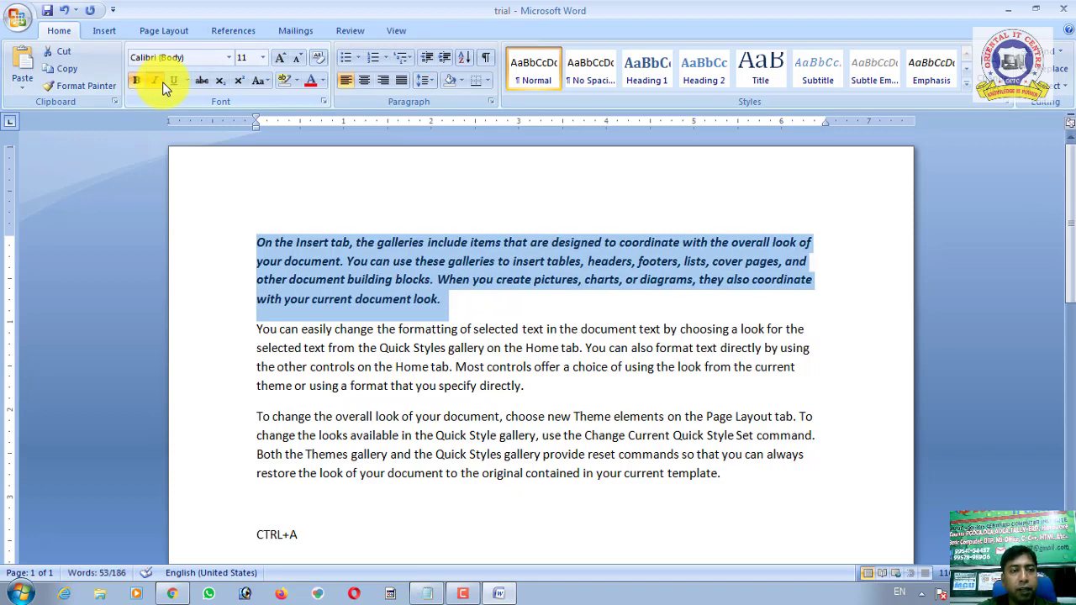
left_click(173, 82)
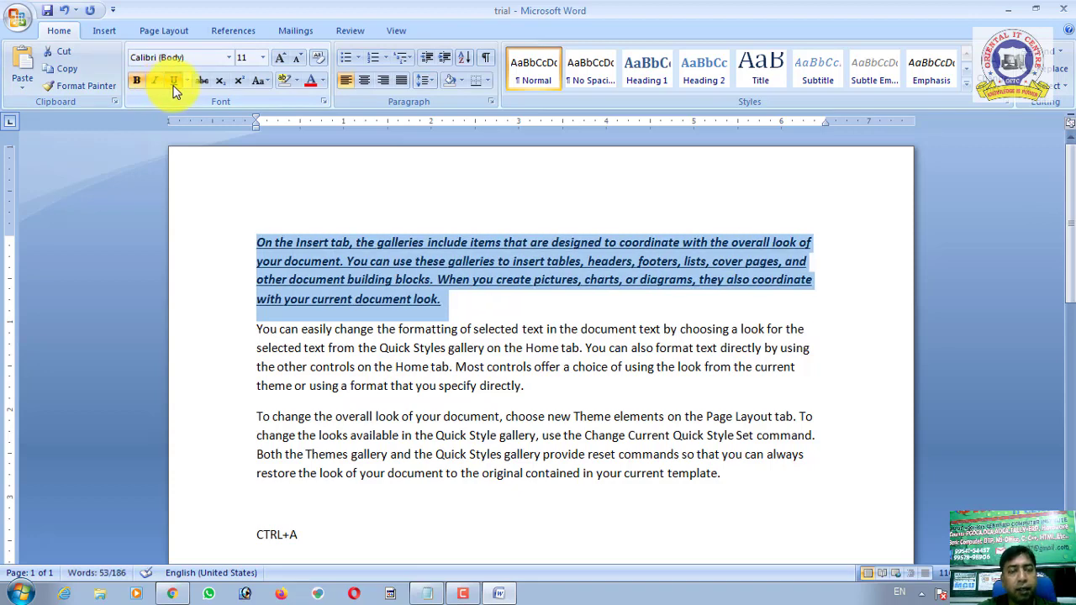
left_click(437, 287)
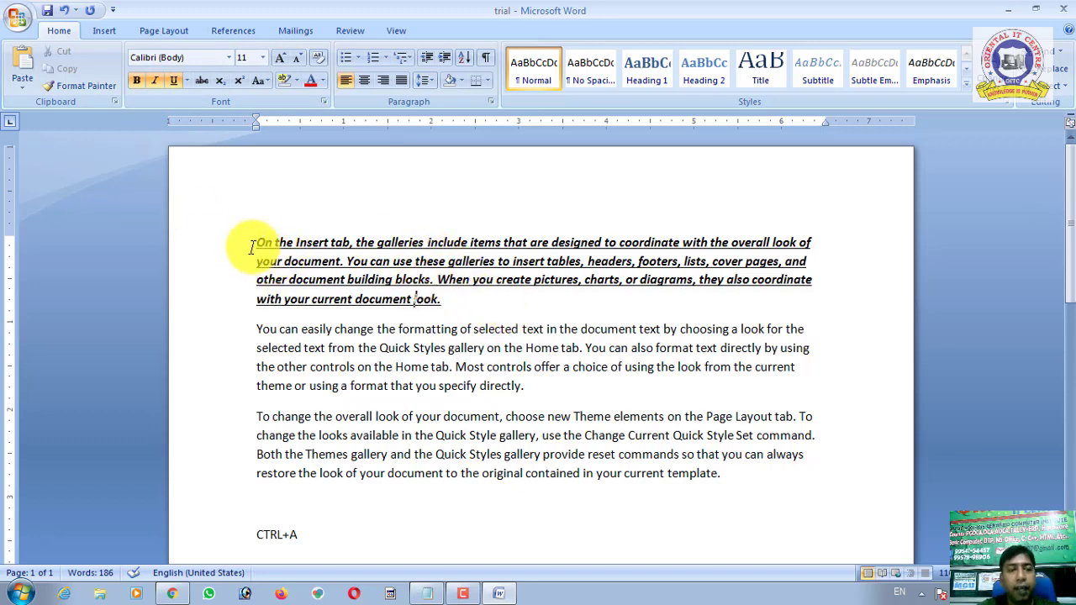
Remove the bold, italic and underline from the first paragraph and reselect it
left_click_drag(257, 242, 446, 297)
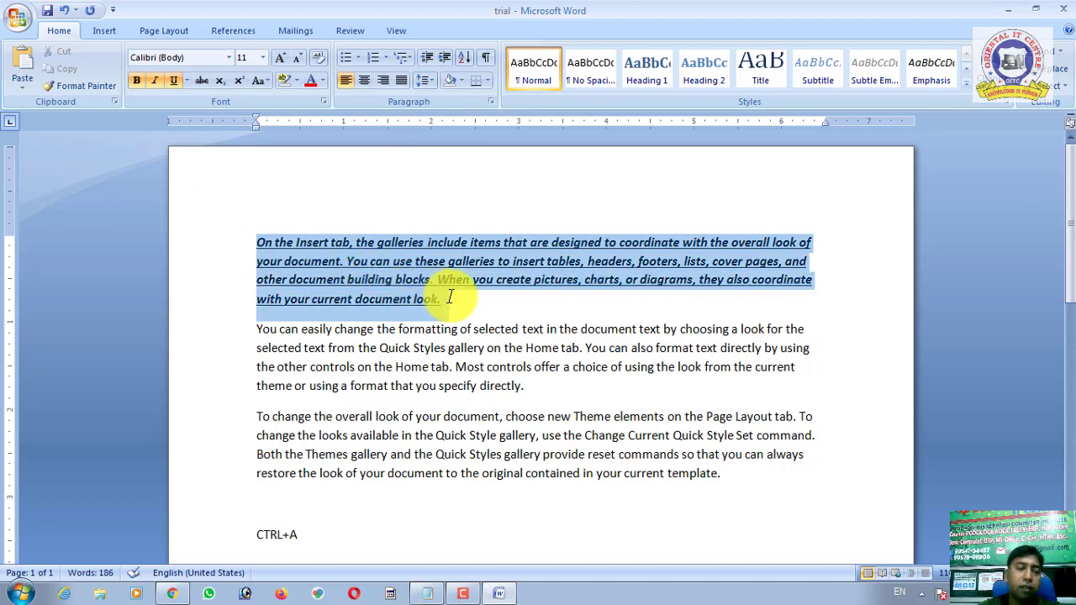
left_click(139, 82)
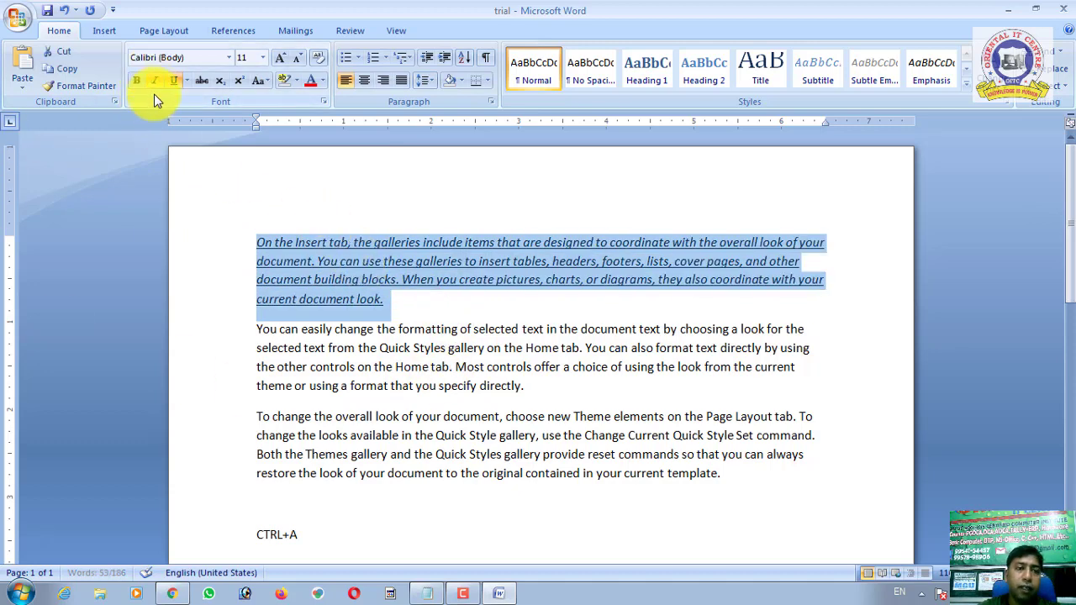
left_click(155, 81)
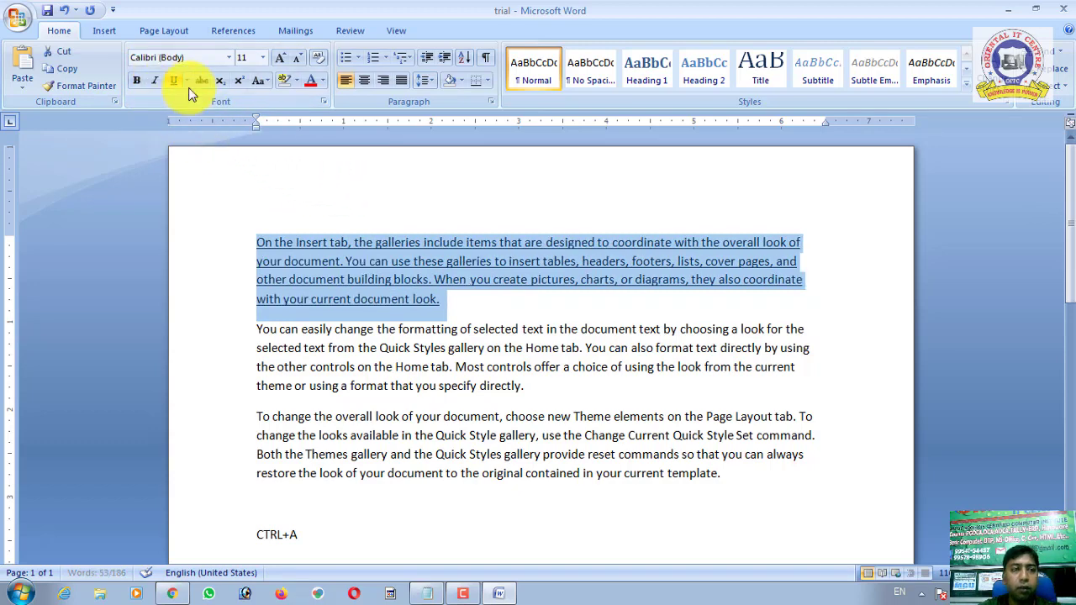
left_click(172, 79)
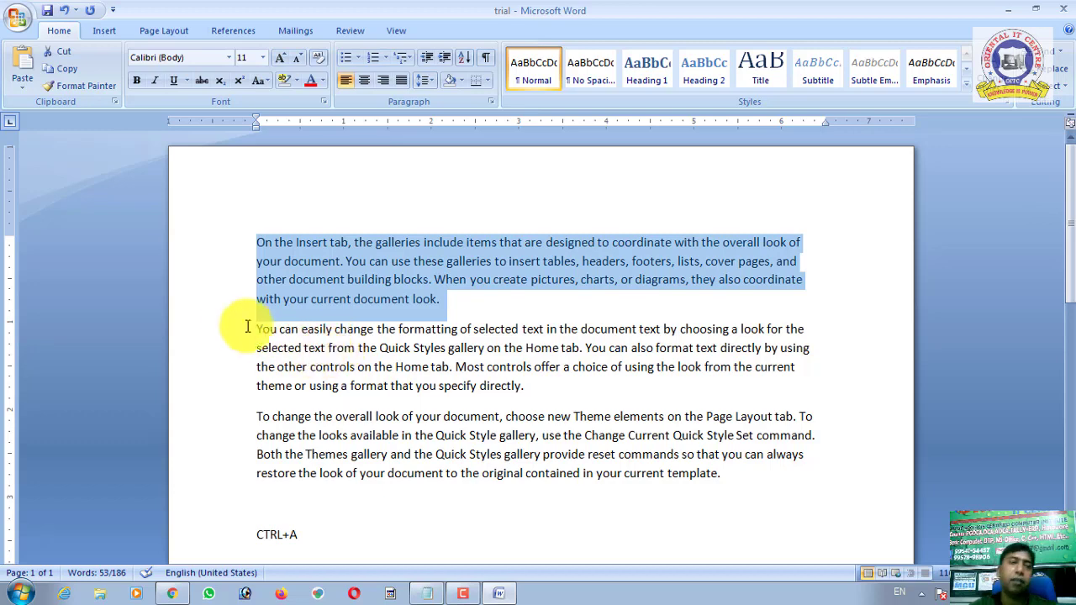
left_click(252, 242)
left_click_drag(256, 242, 440, 297)
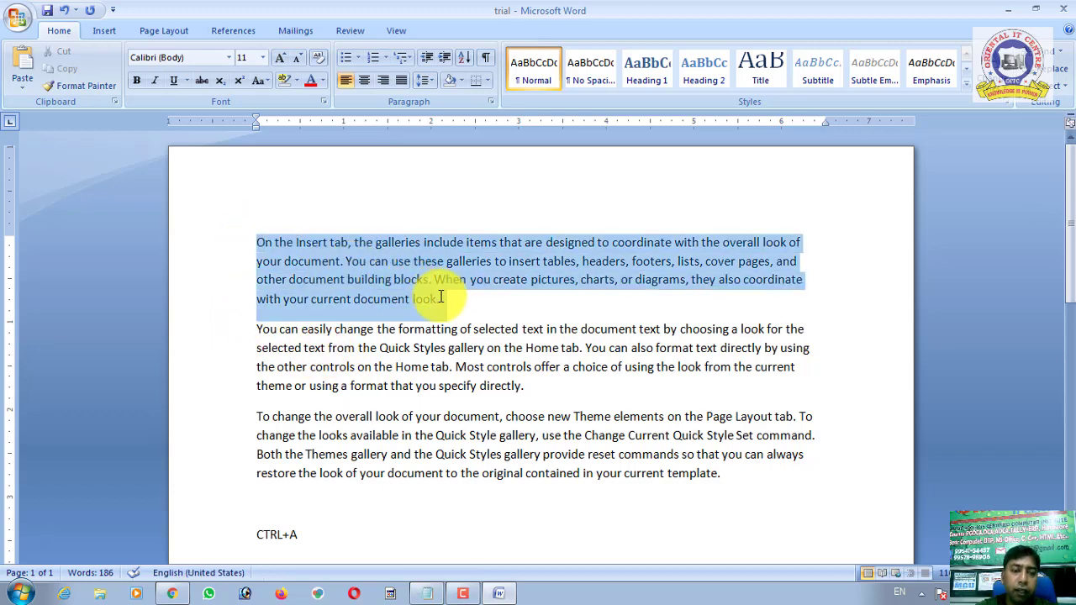
Try Bookman Old Style on the first paragraph, then settle on Monotype Corsiva
left_click(230, 57)
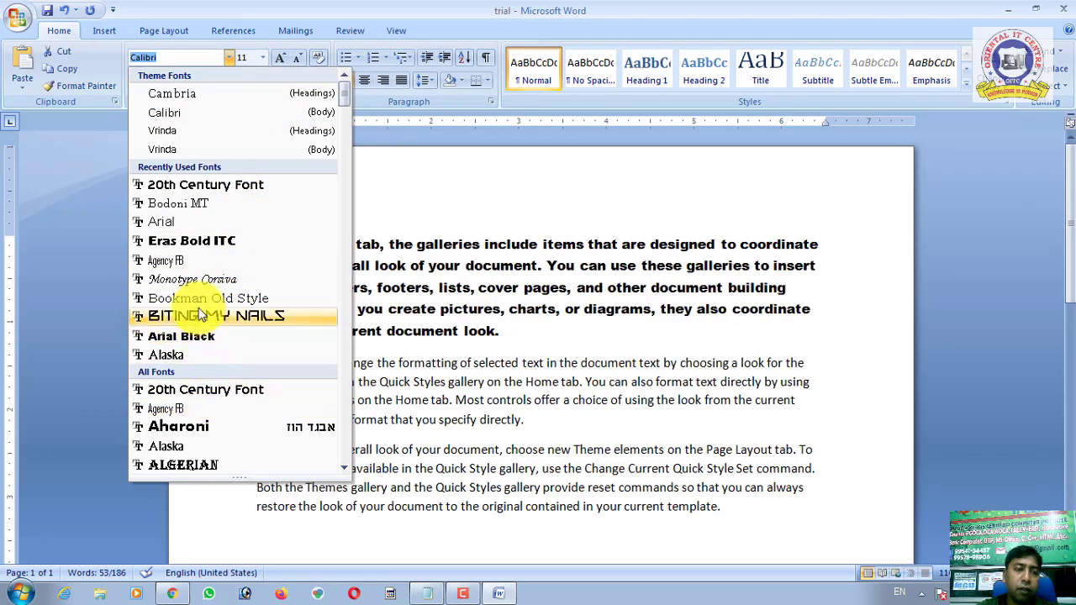
key("ctrl+a")
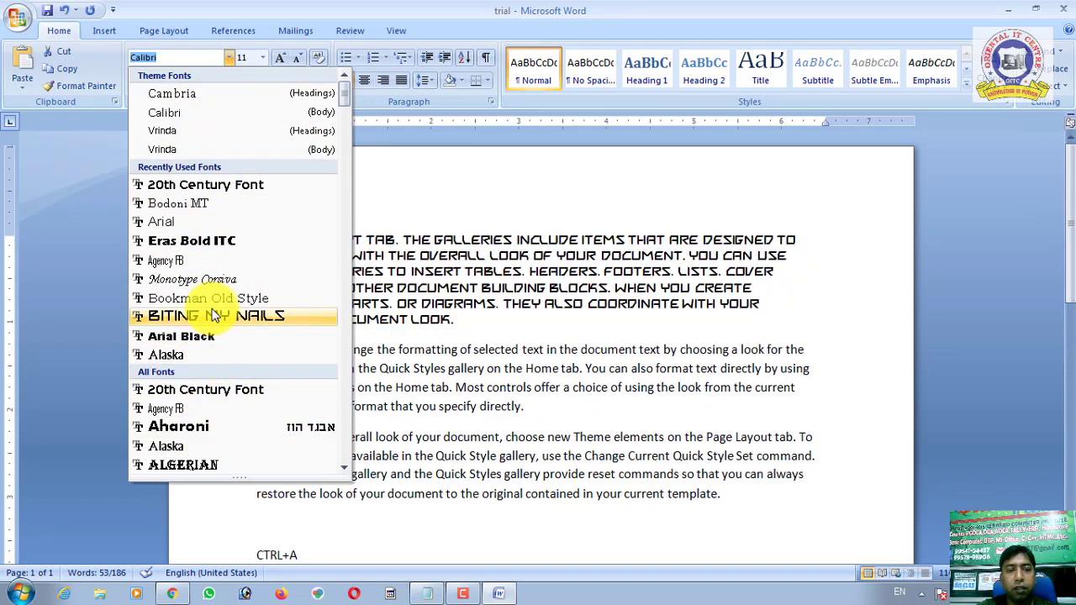
left_click(212, 298)
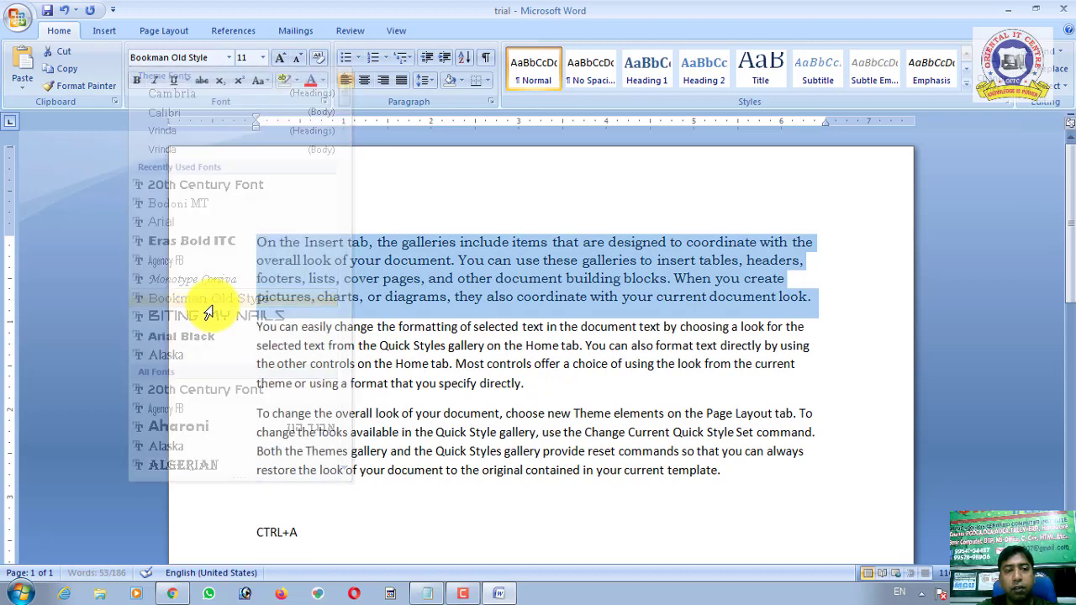
left_click(227, 58)
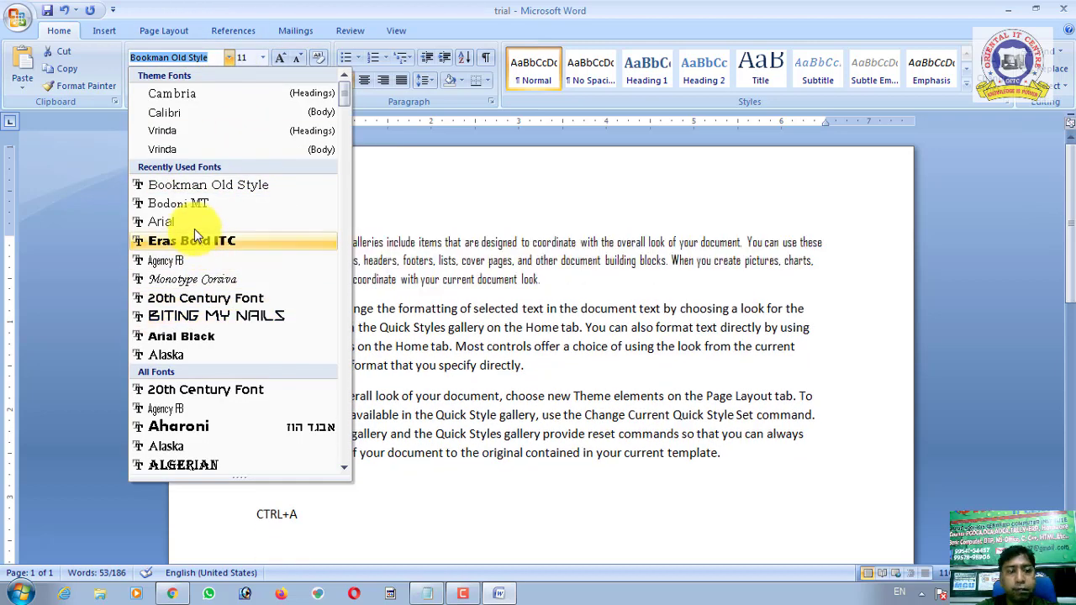
left_click(193, 280)
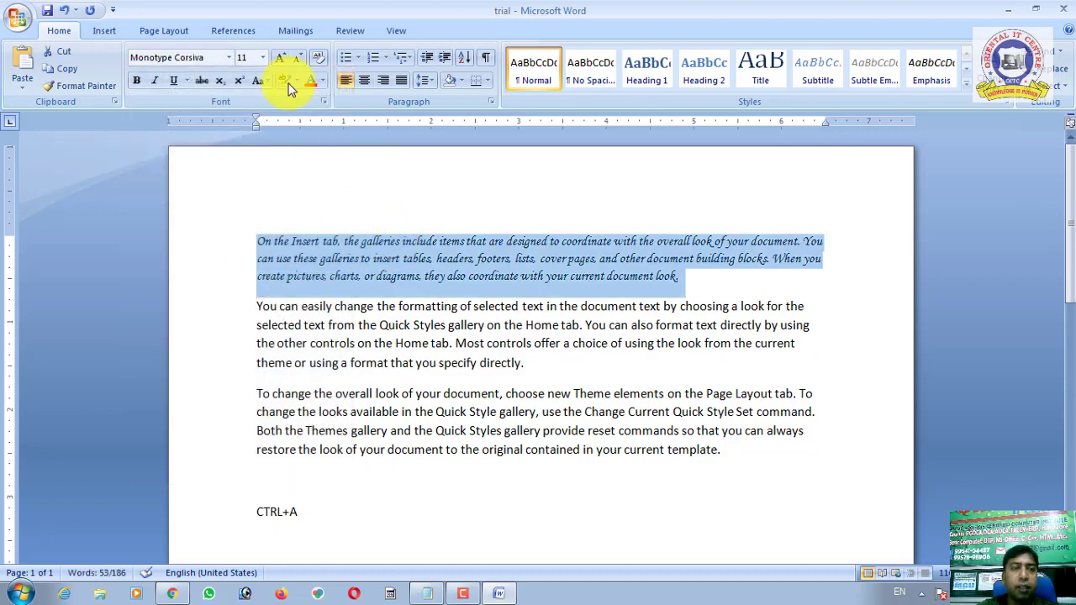
left_click(264, 58)
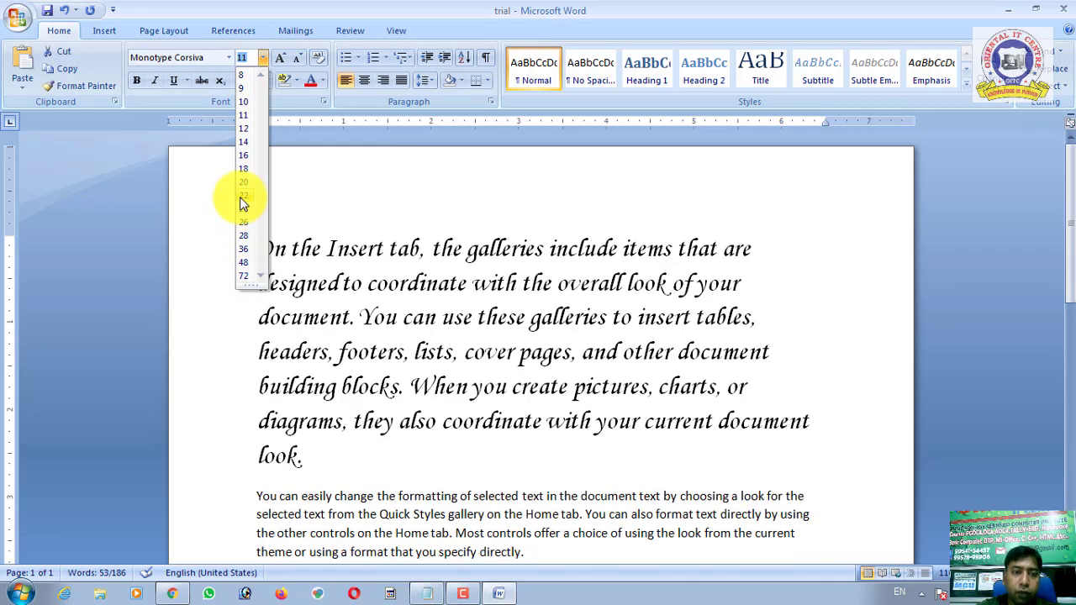
Set the first paragraph to 18 pt, grow it to 22, then shrink it to 16
left_click(243, 169)
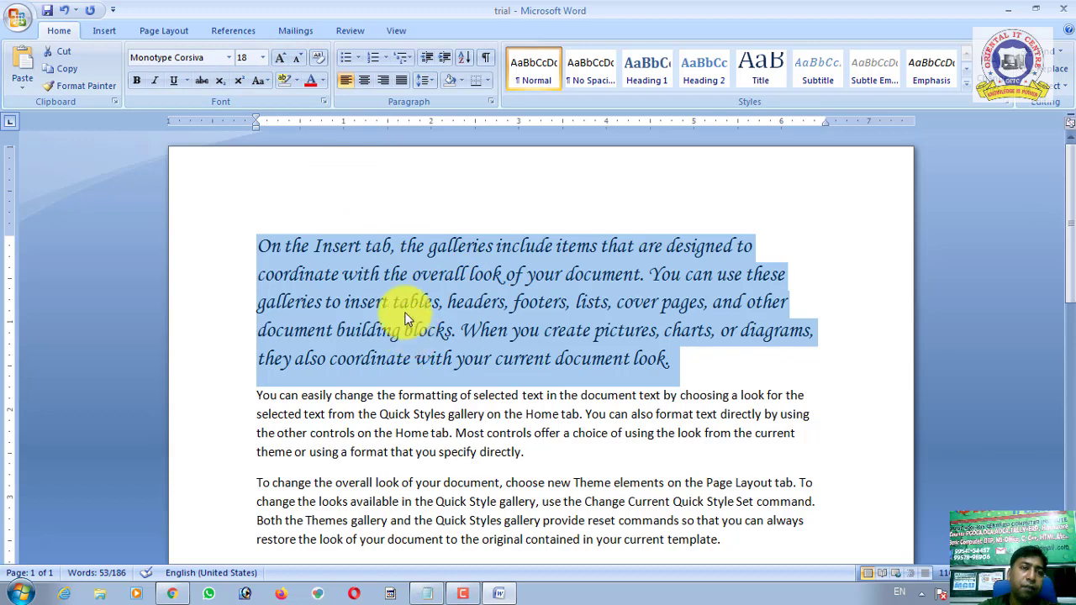
left_click(282, 57)
left_click(282, 57)
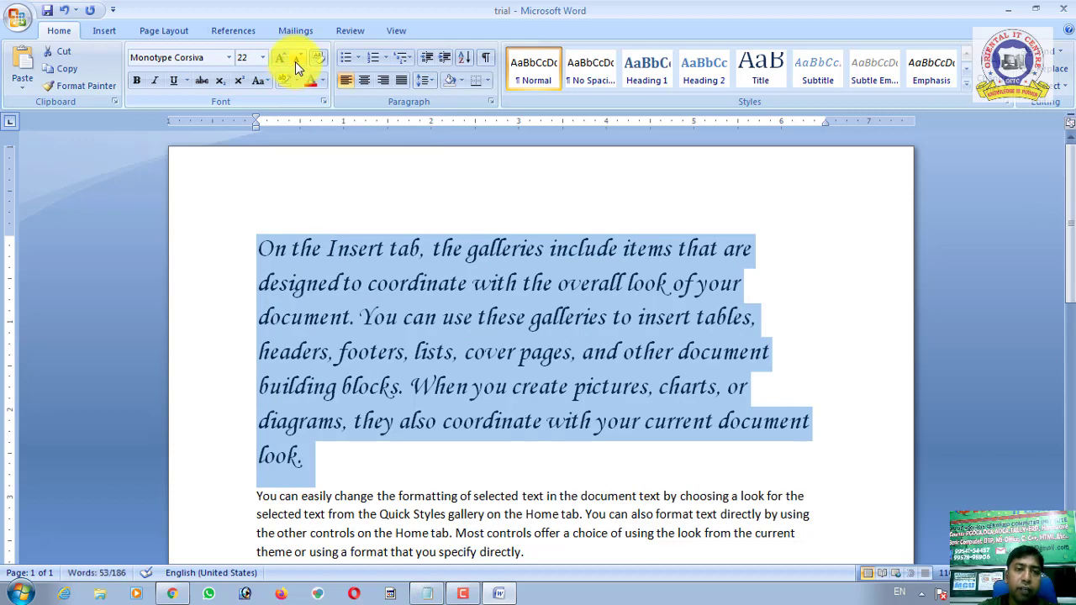
left_click(296, 62)
left_click(295, 61)
left_click(295, 61)
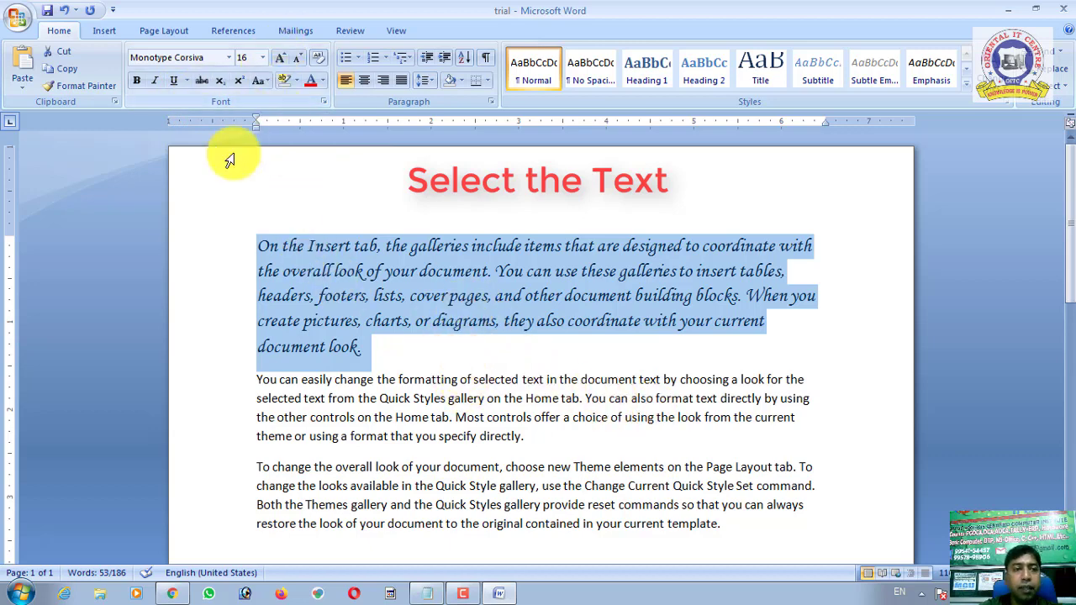
Colour the first paragraph's text green, then select the last paragraph for new formatting
left_click(323, 80)
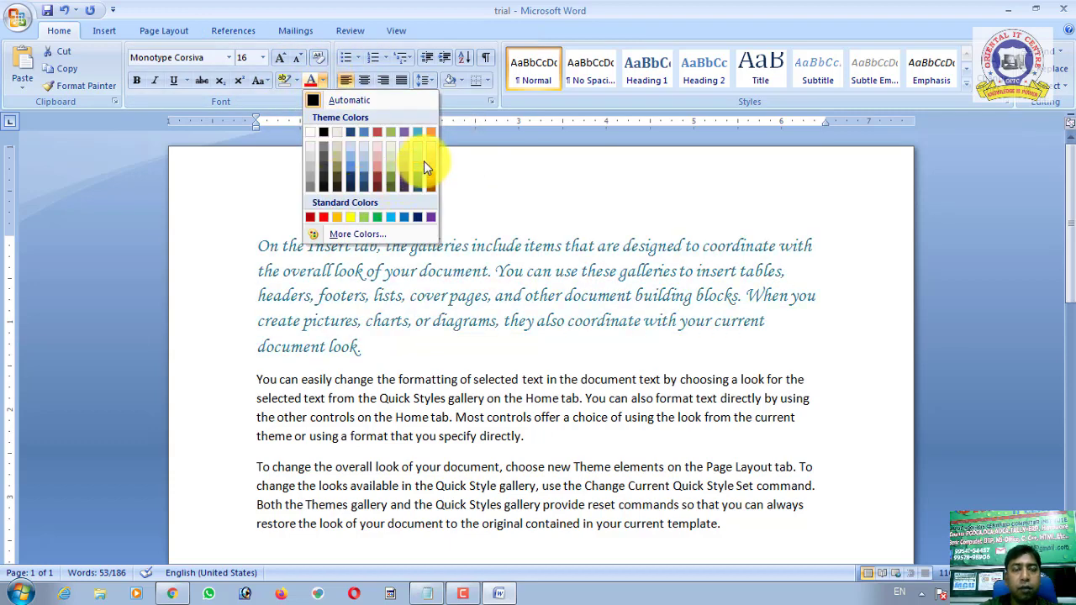
left_click(376, 217)
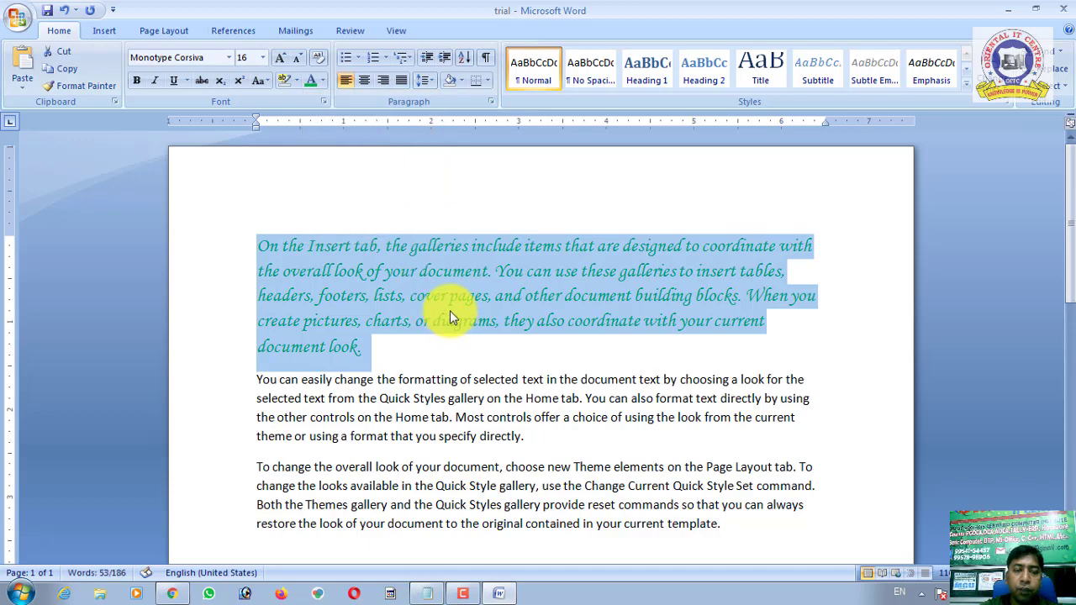
left_click(476, 298)
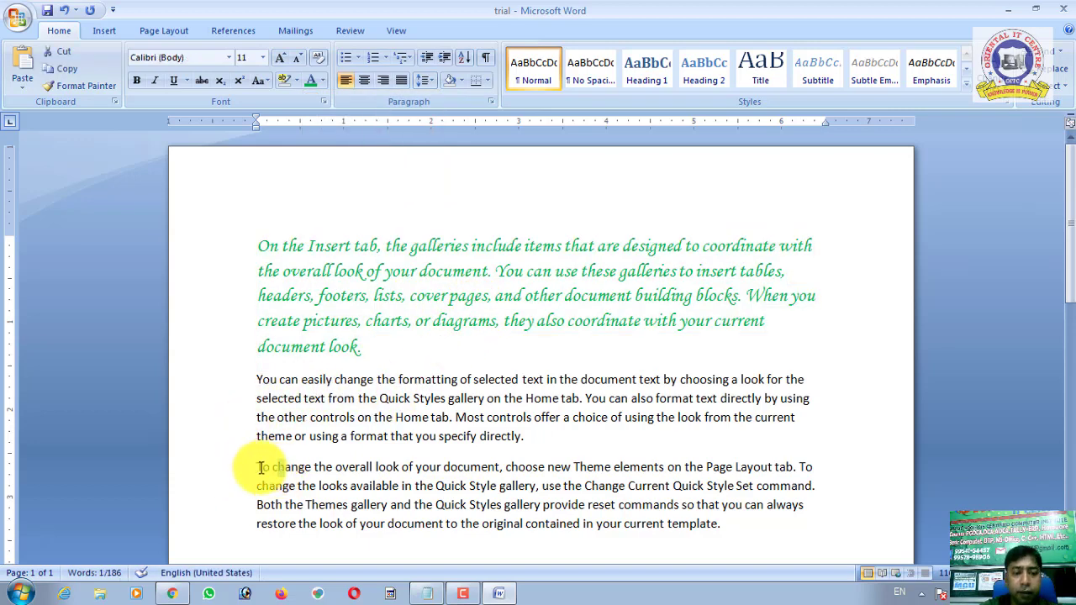
left_click_drag(256, 466, 742, 528)
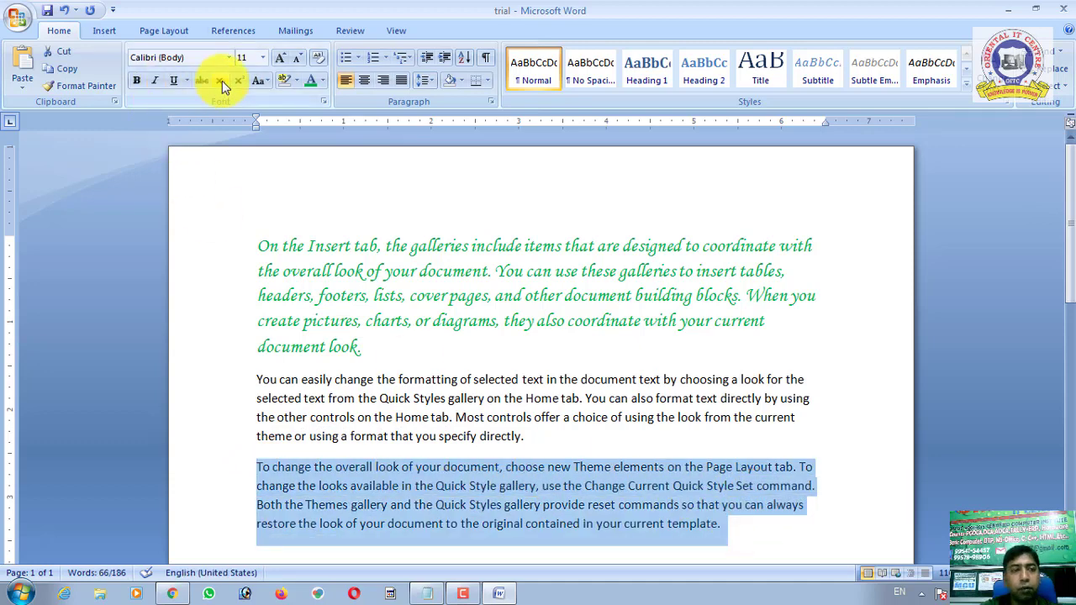
left_click(229, 57)
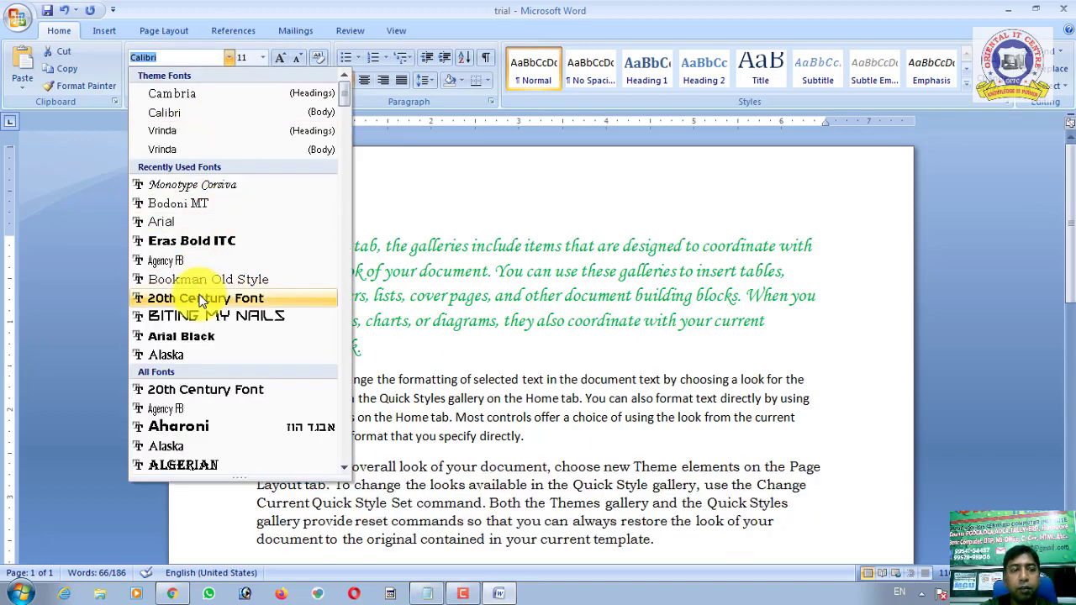
Format the last paragraph as red 20th Century Font at 14 point
left_click(201, 391)
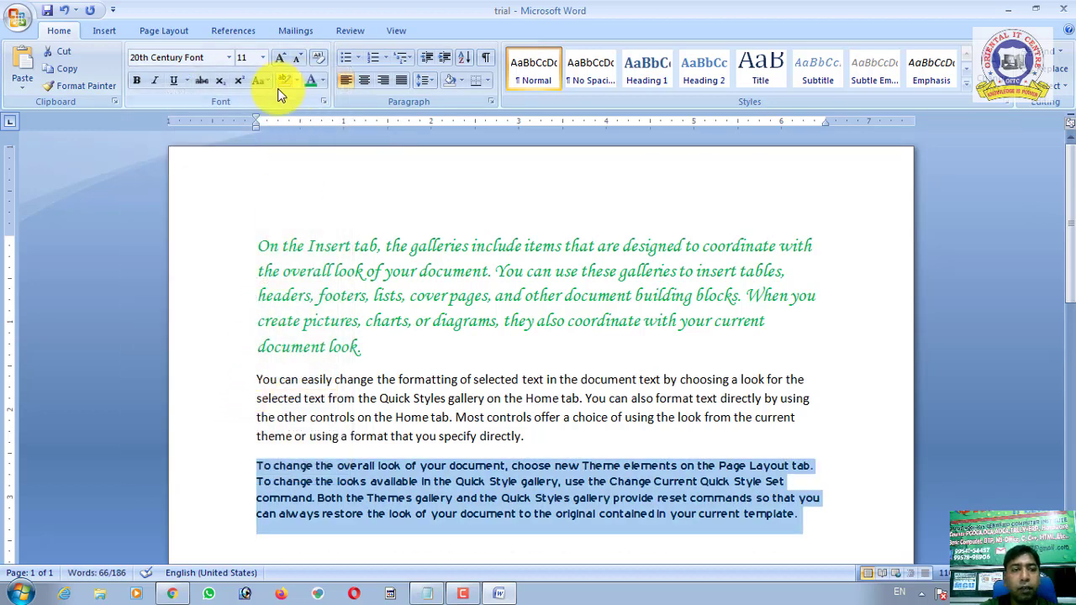
left_click(322, 80)
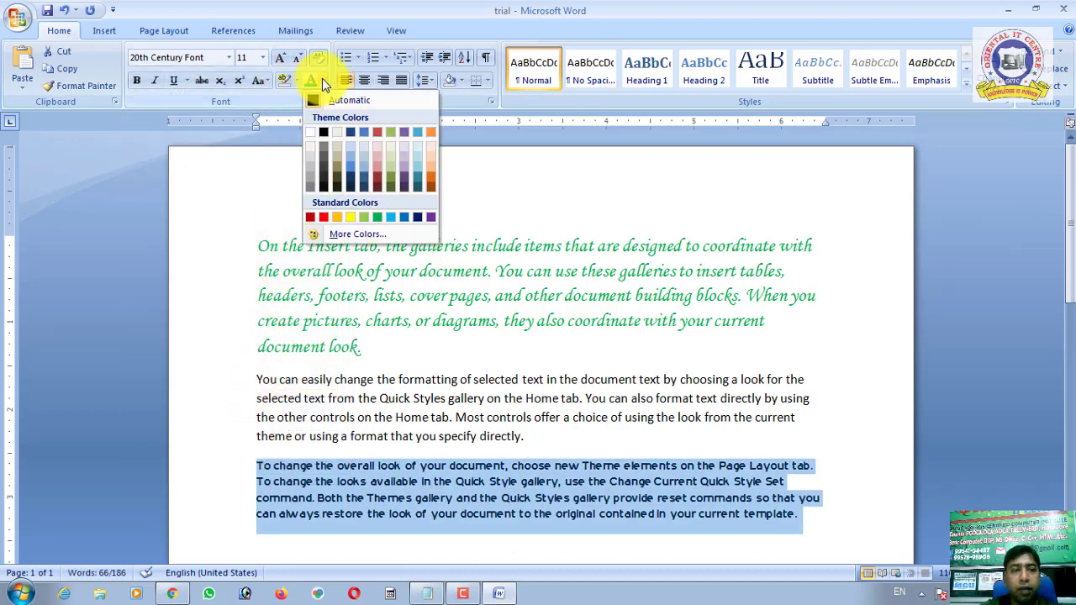
left_click(323, 217)
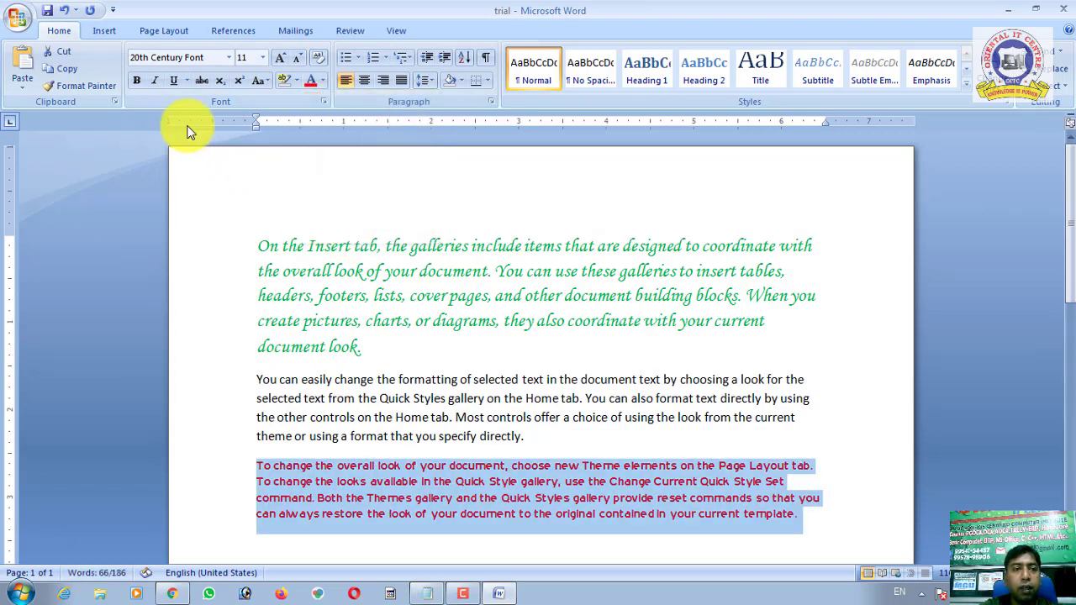
left_click(263, 58)
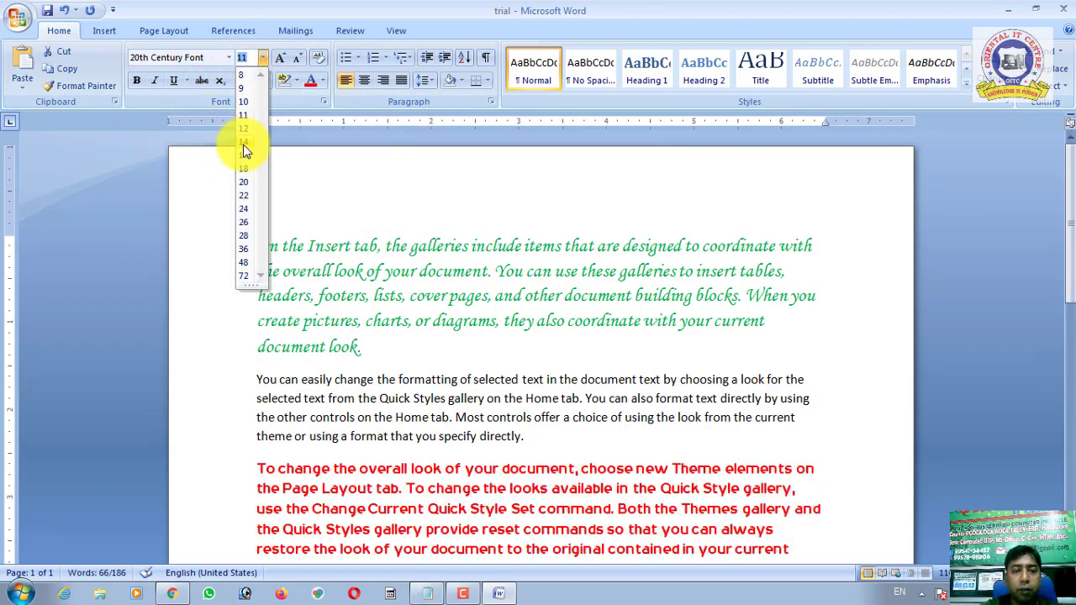
left_click(243, 144)
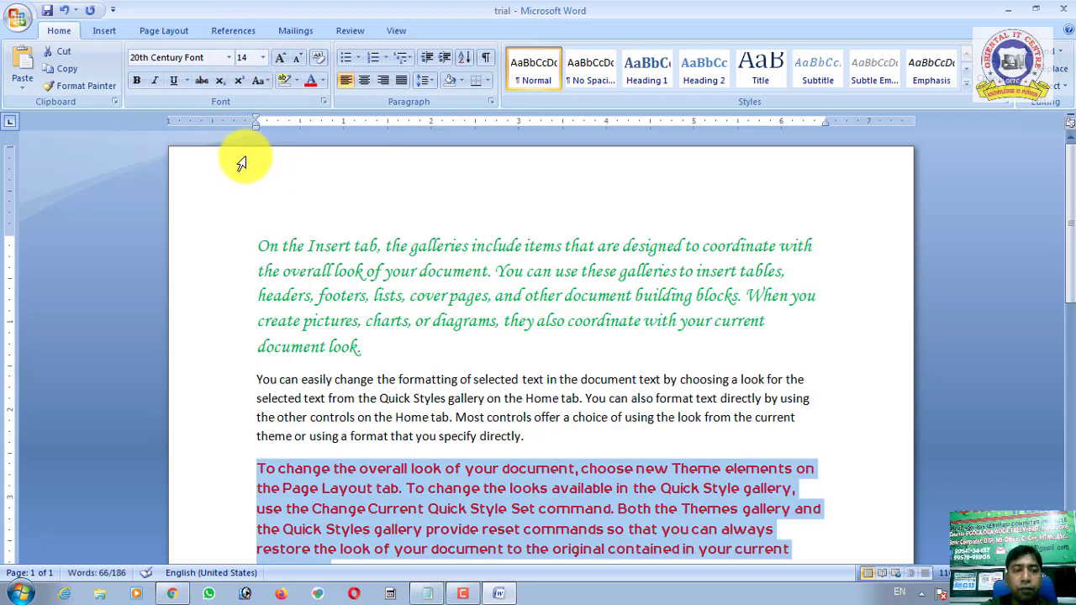
left_click(725, 436)
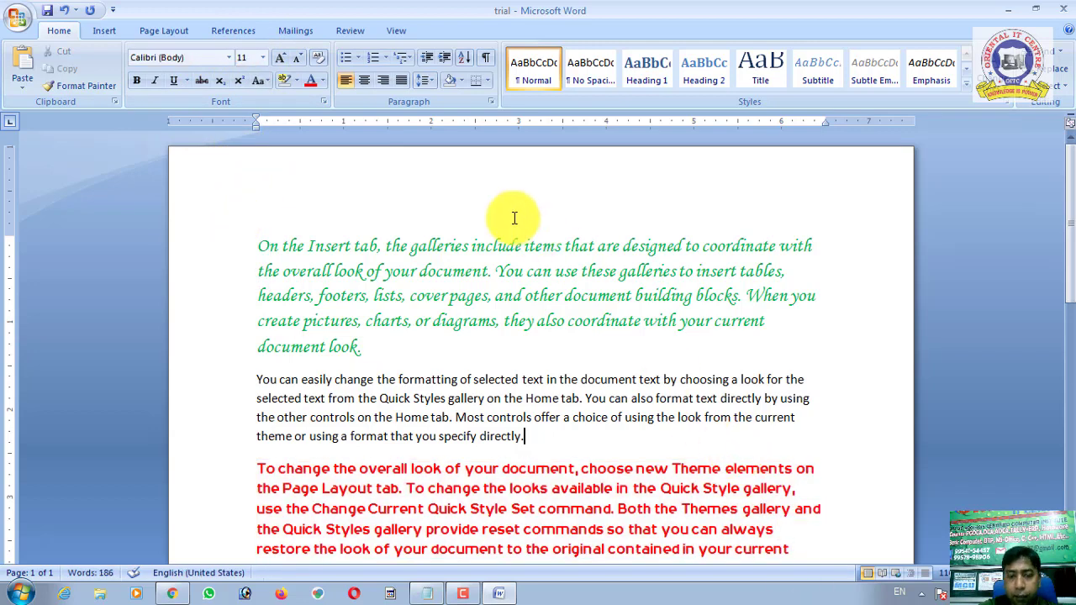
scroll(546, 202, "down", 1)
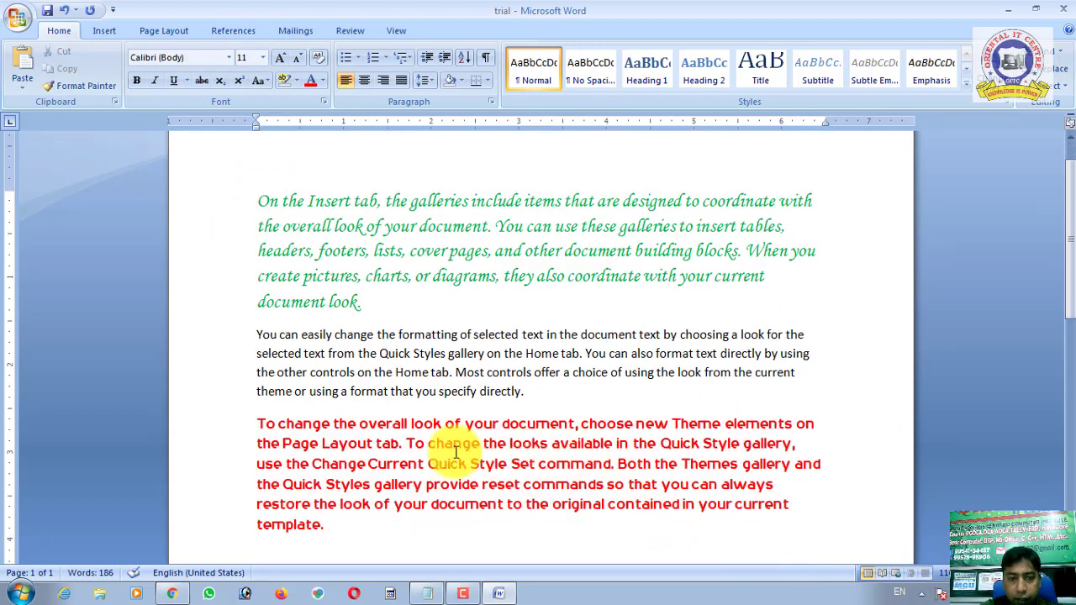
Make the 'To change the looks…Quick Style' phrase bold, underlined and dark blue
left_click_drag(407, 444, 503, 465)
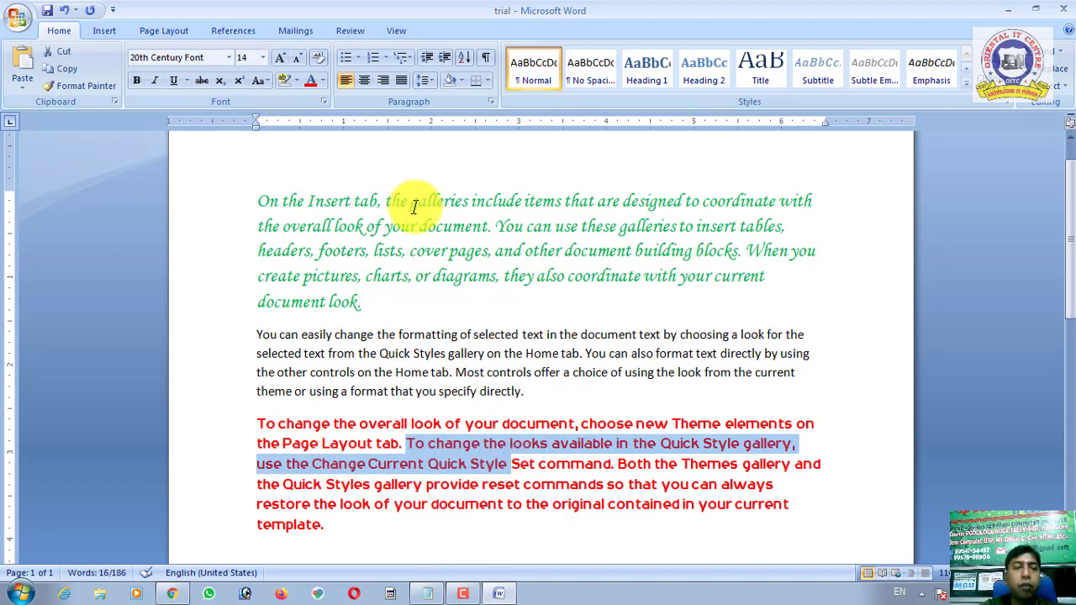
left_click(172, 81)
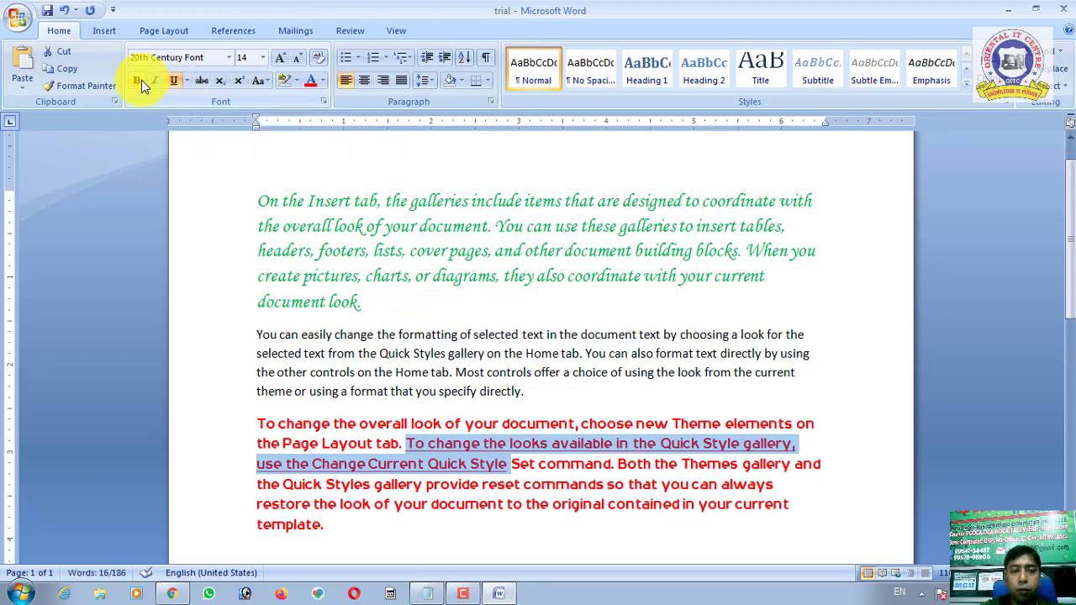
left_click(140, 81)
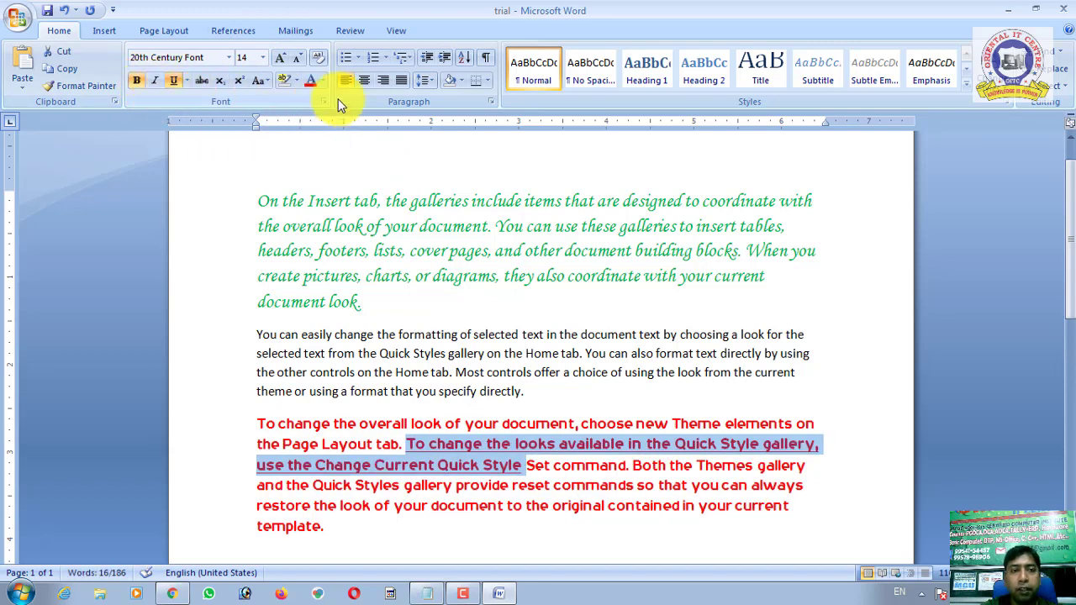
left_click(320, 81)
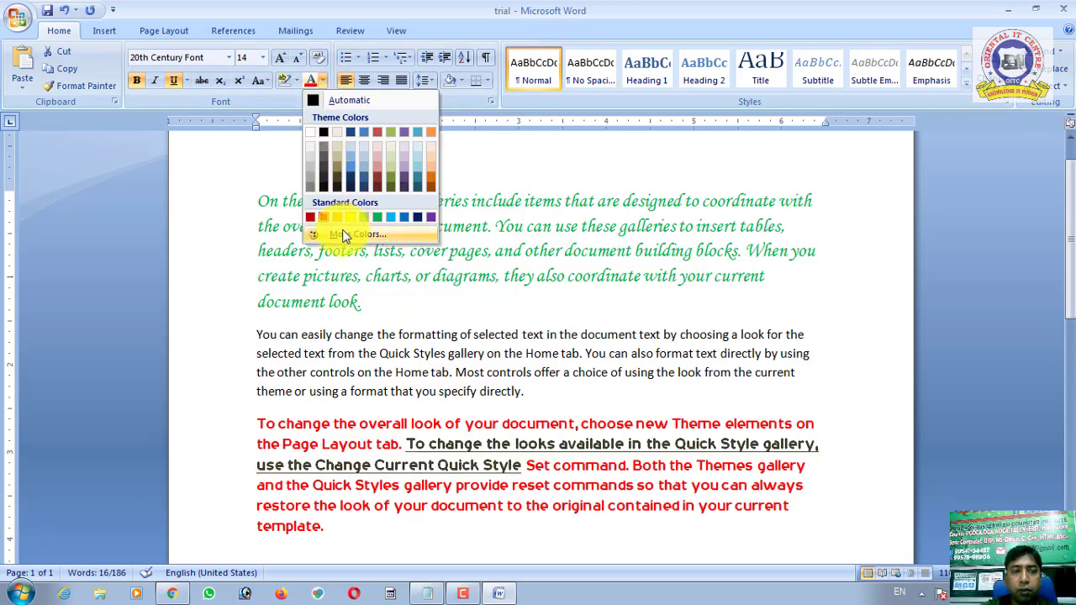
left_click(419, 217)
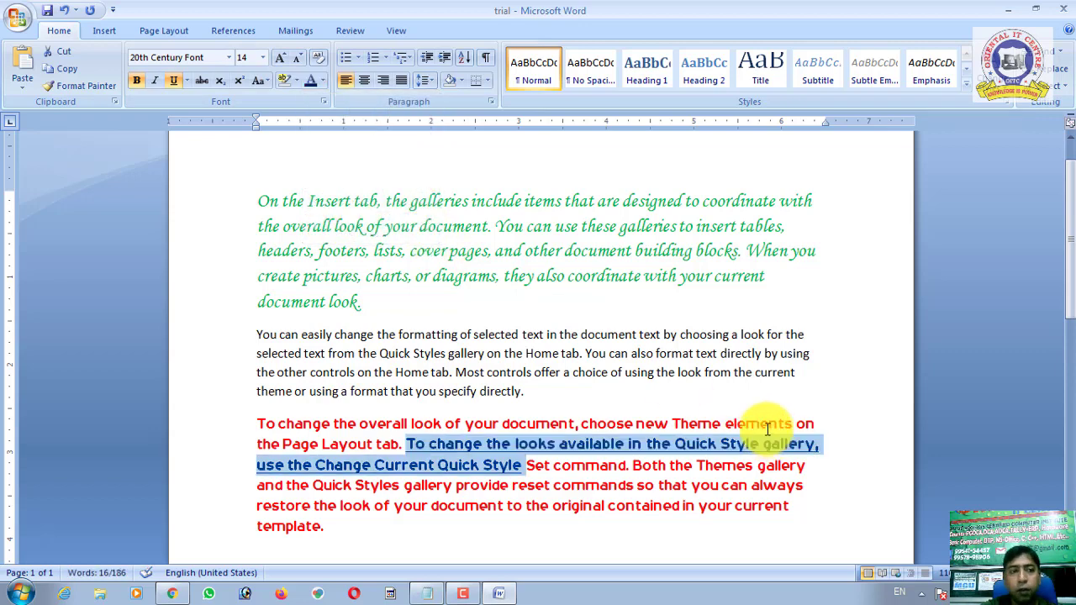
left_click(712, 425)
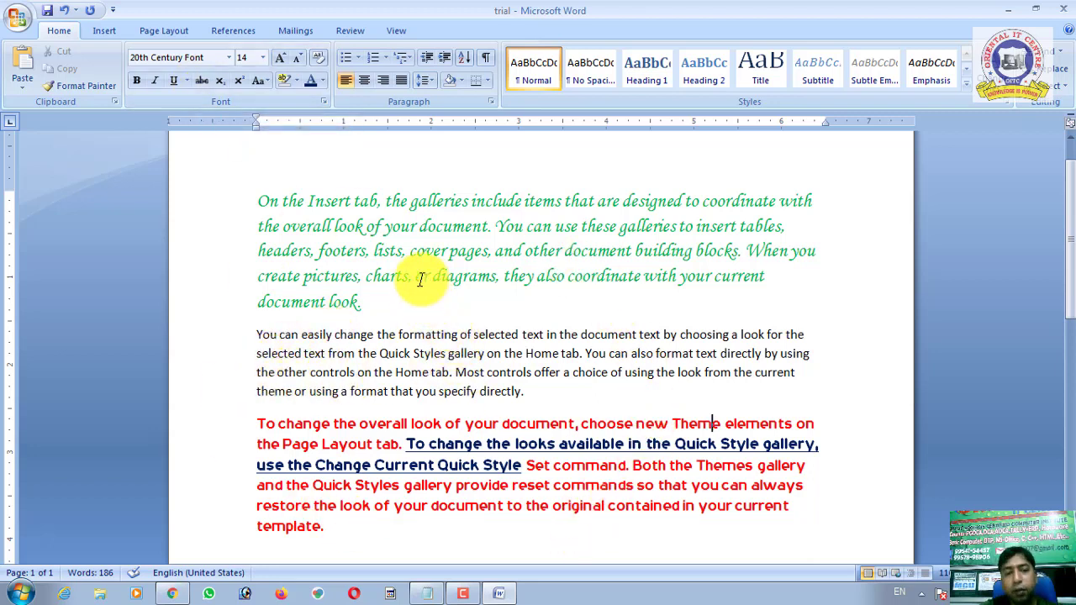
Strike through the word 'document' in the green paragraph
left_click_drag(416, 277, 496, 278)
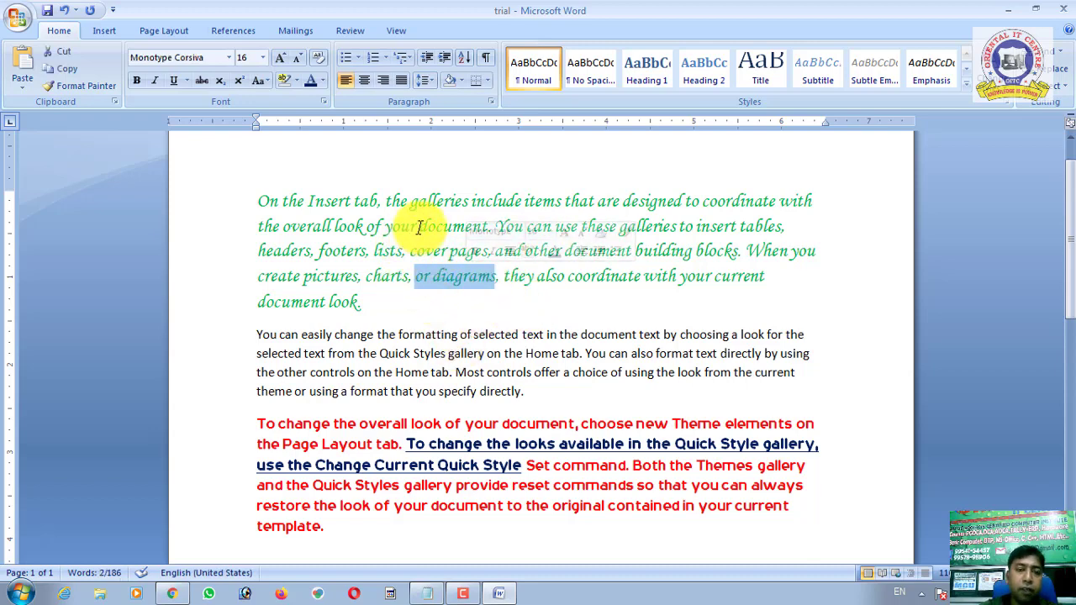
left_click_drag(422, 227, 488, 226)
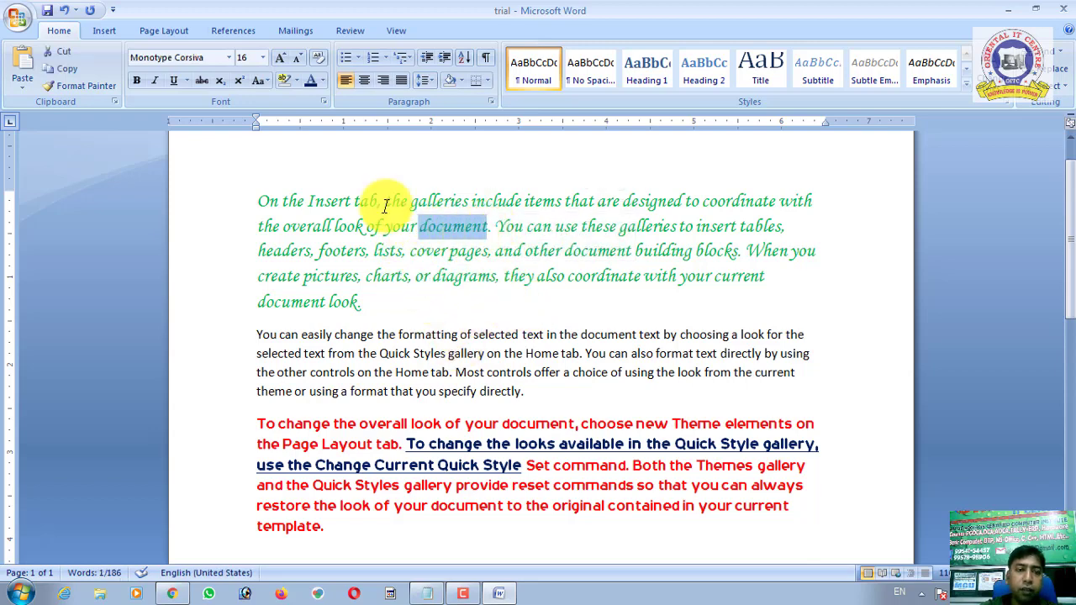
left_click(201, 78)
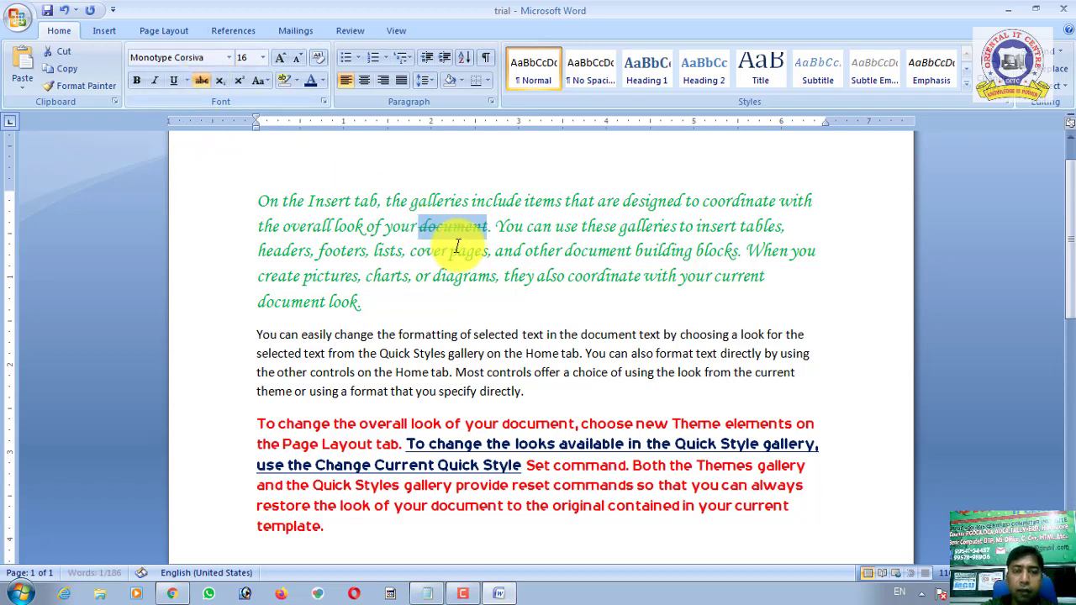
left_click(458, 250)
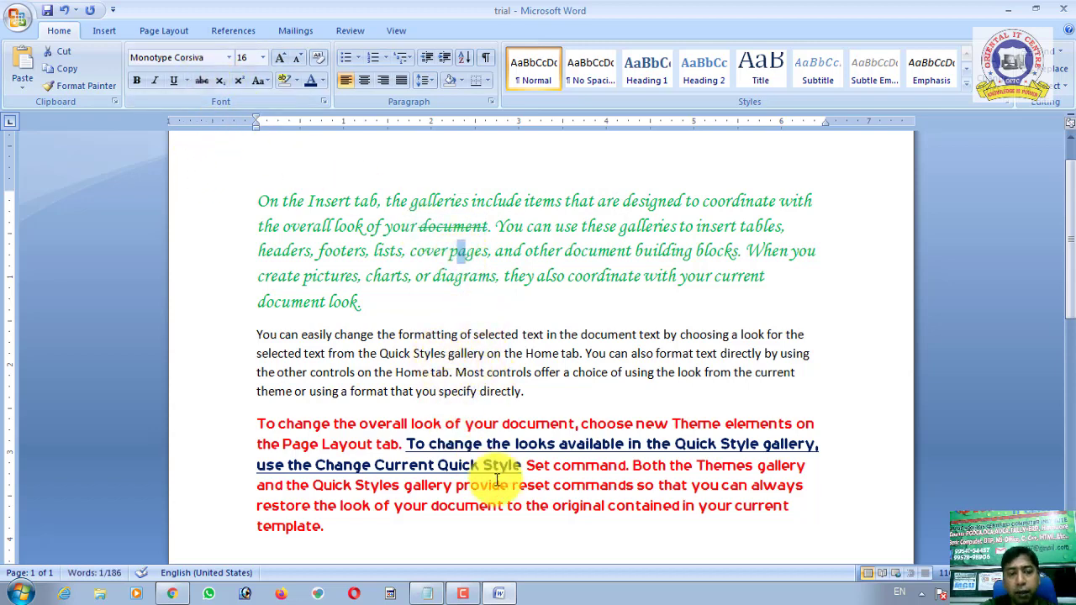
Strike through the word 'overall' in the red paragraph
double_click(362, 423)
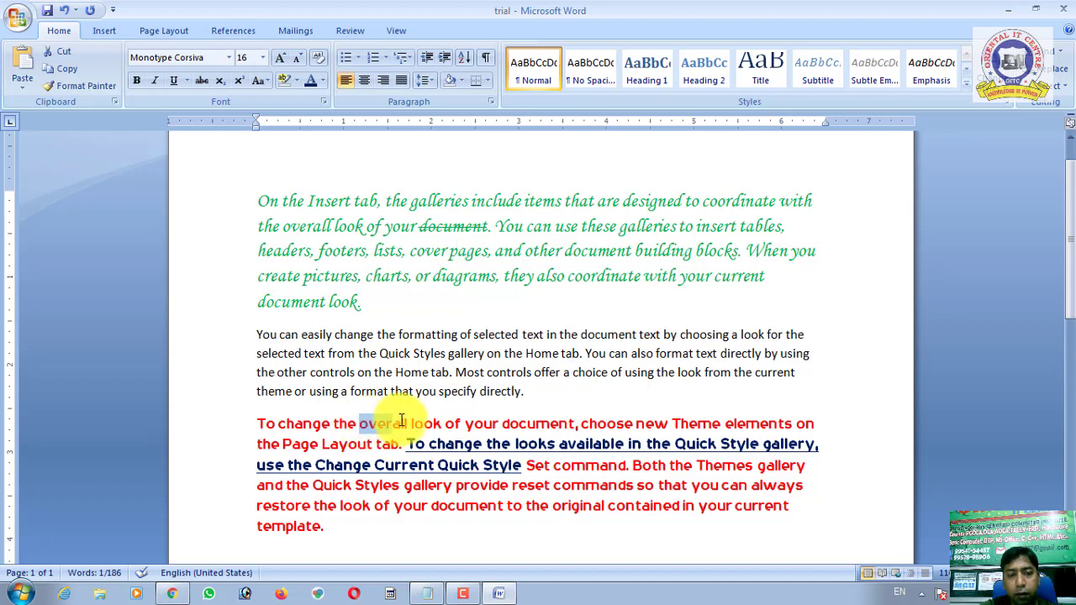
left_click(202, 80)
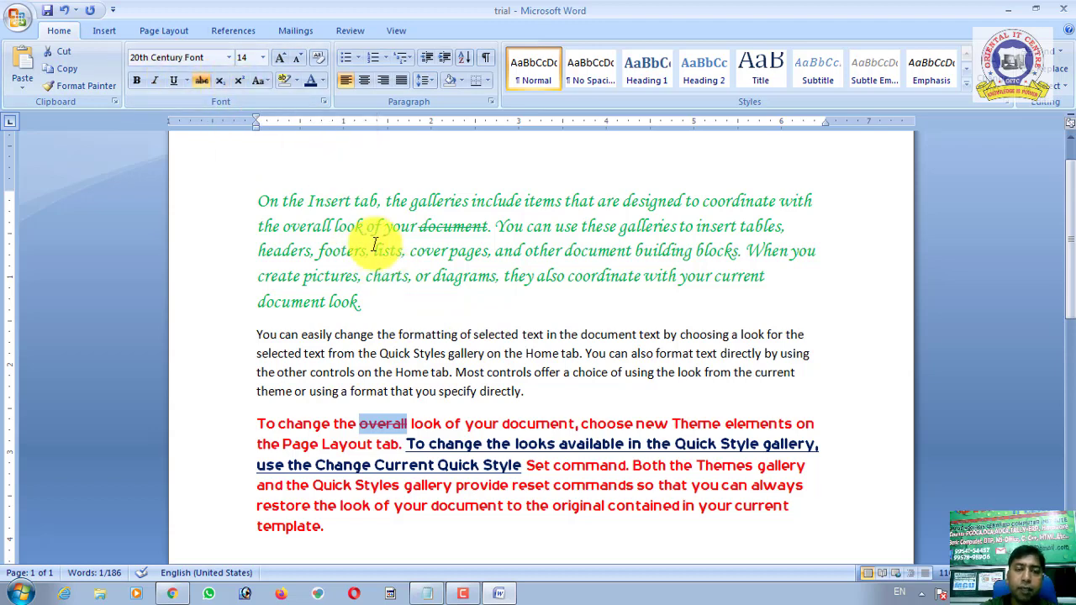
scroll(374, 244, "down", 2)
scroll(538, 247, "down", 1)
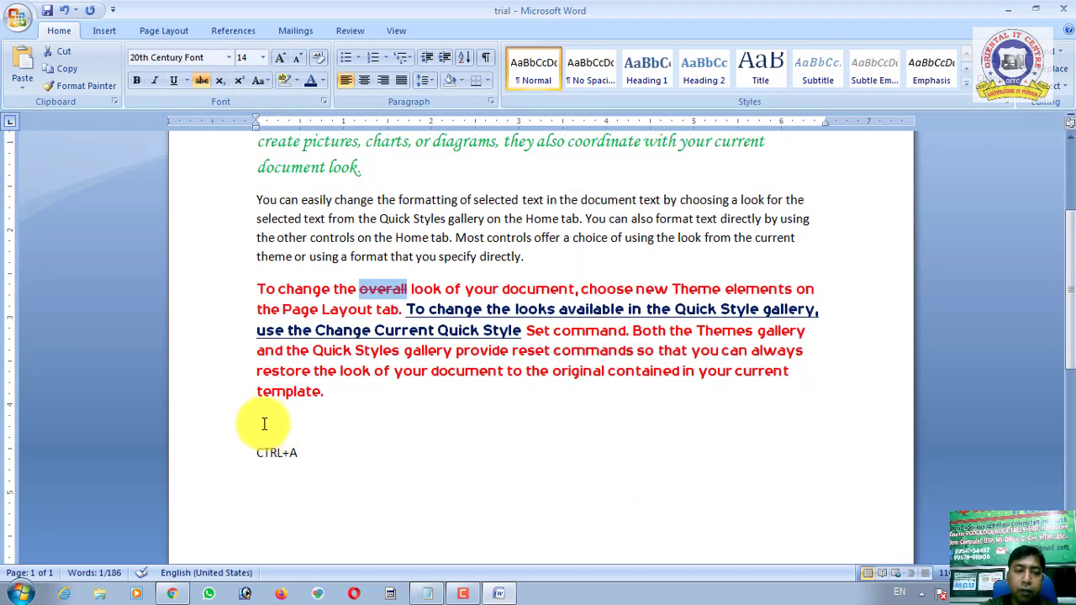
Type 'H2O ---WATER' on the blank line and make the 2 subscript
left_click(264, 423)
type("H2")
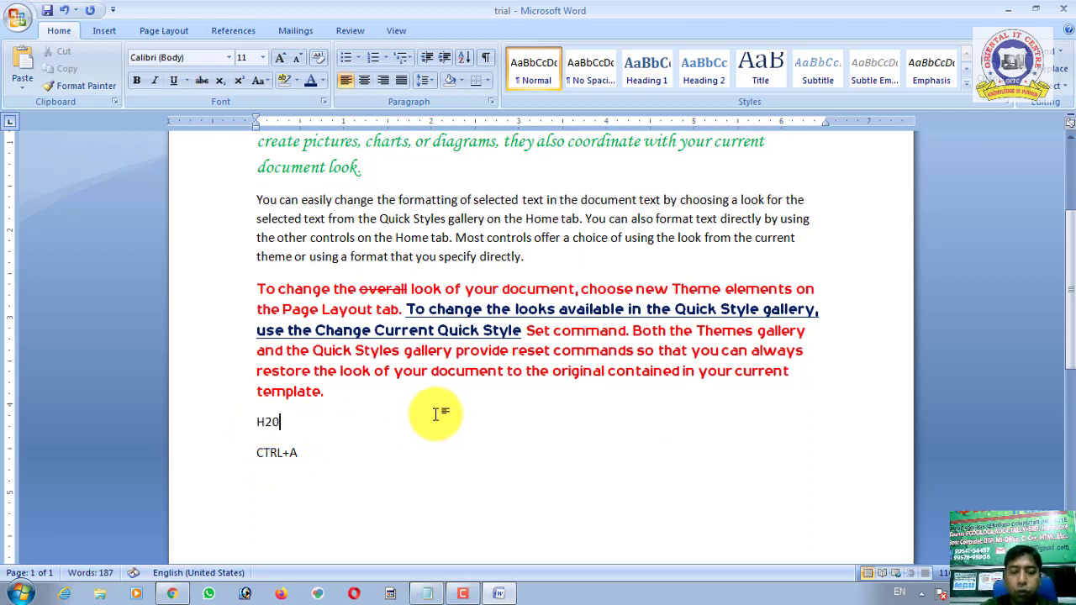
type("O --WATER")
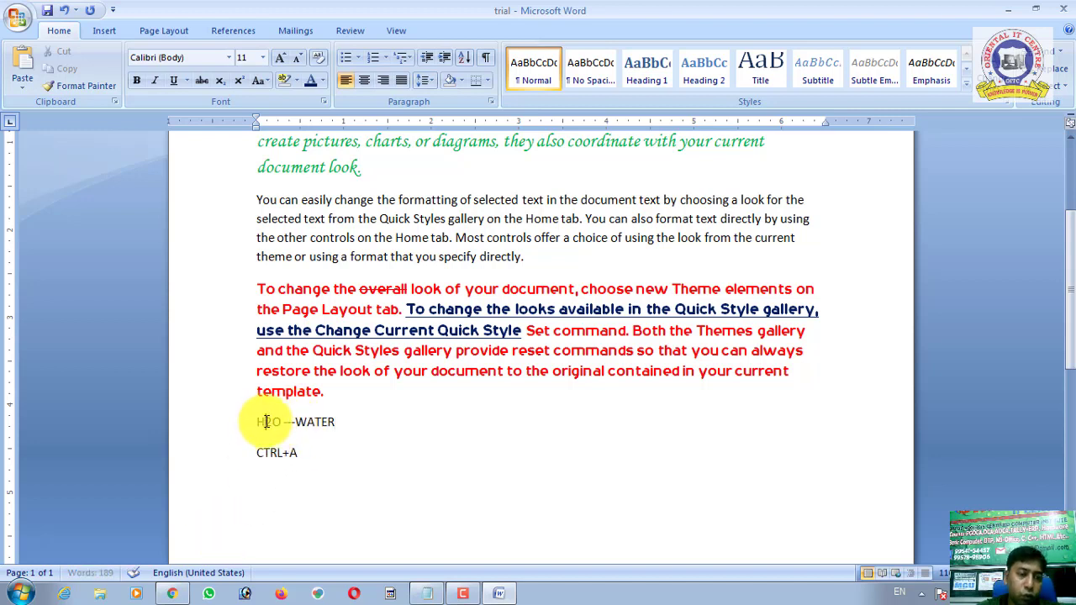
left_click_drag(265, 421, 271, 421)
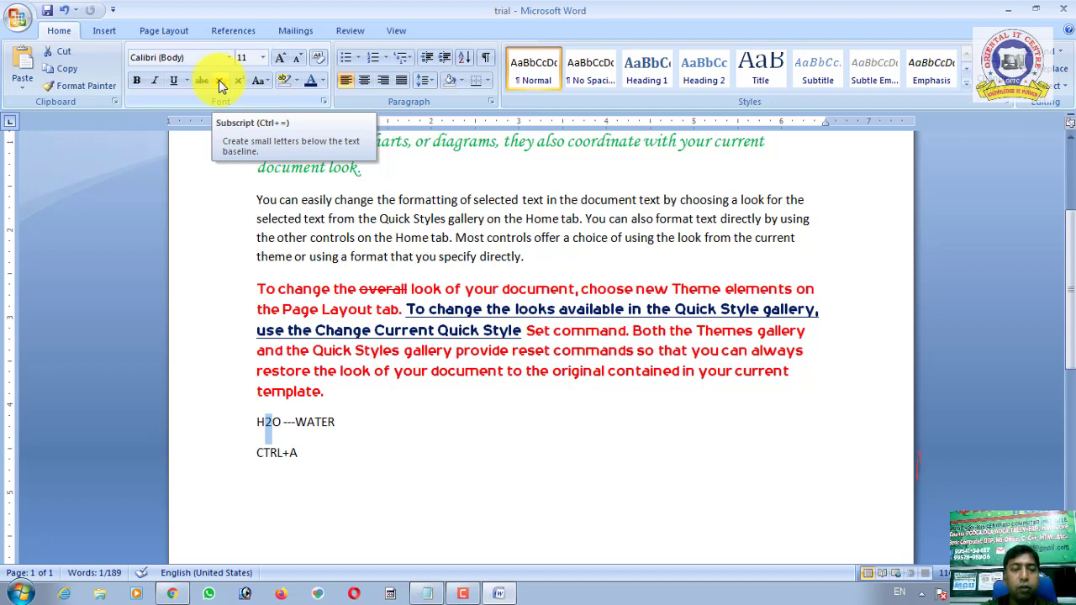
left_click(219, 79)
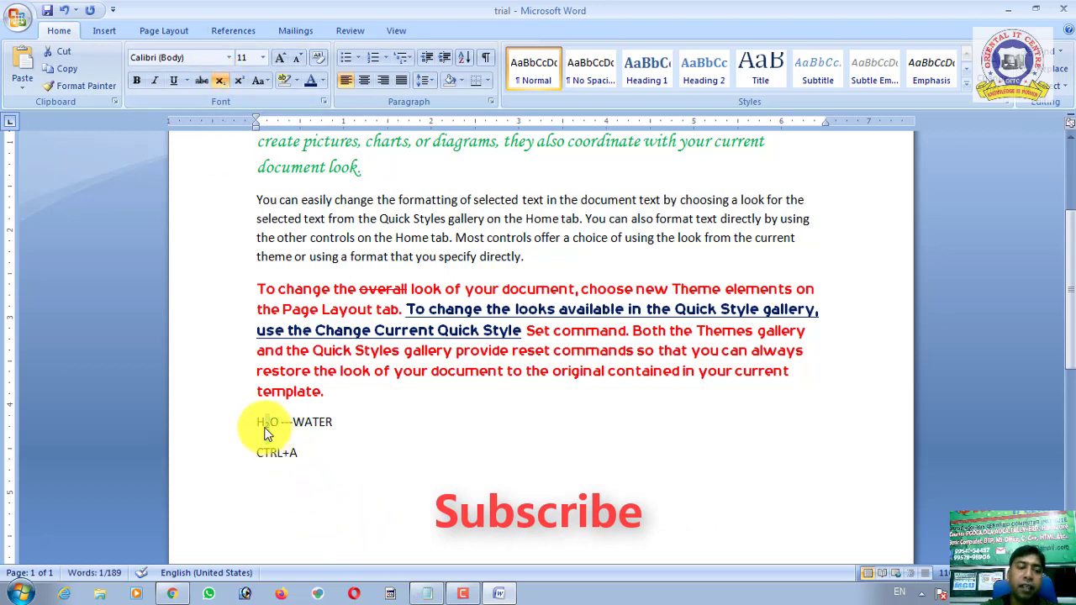
Grow the H₂O ---WATER line to 16 pt and colour it red
left_click_drag(255, 422, 338, 422)
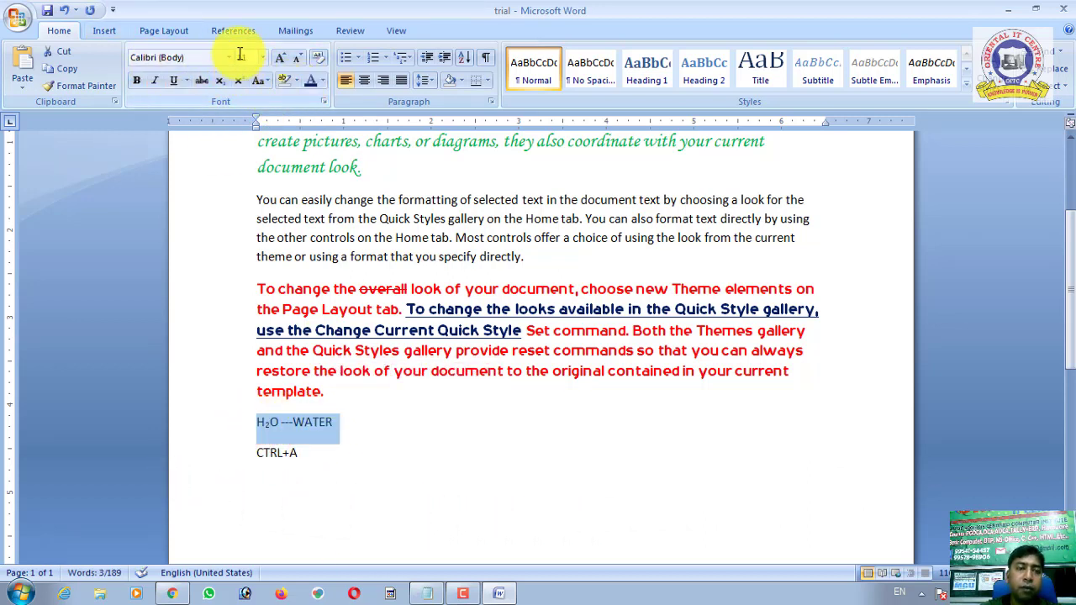
left_click(281, 59)
left_click(281, 58)
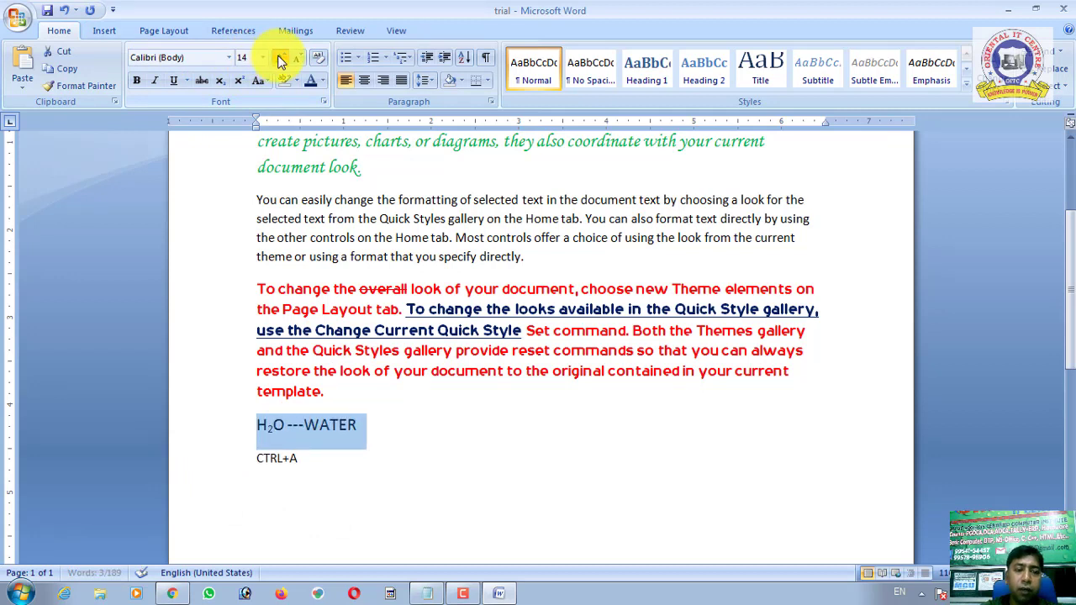
left_click(281, 59)
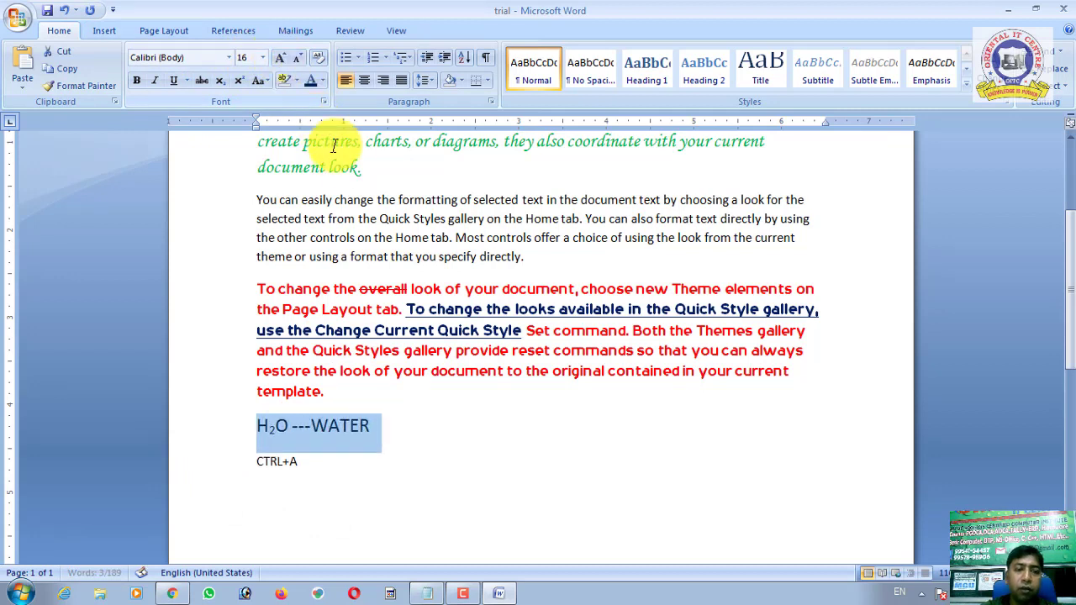
left_click(322, 77)
left_click(318, 216)
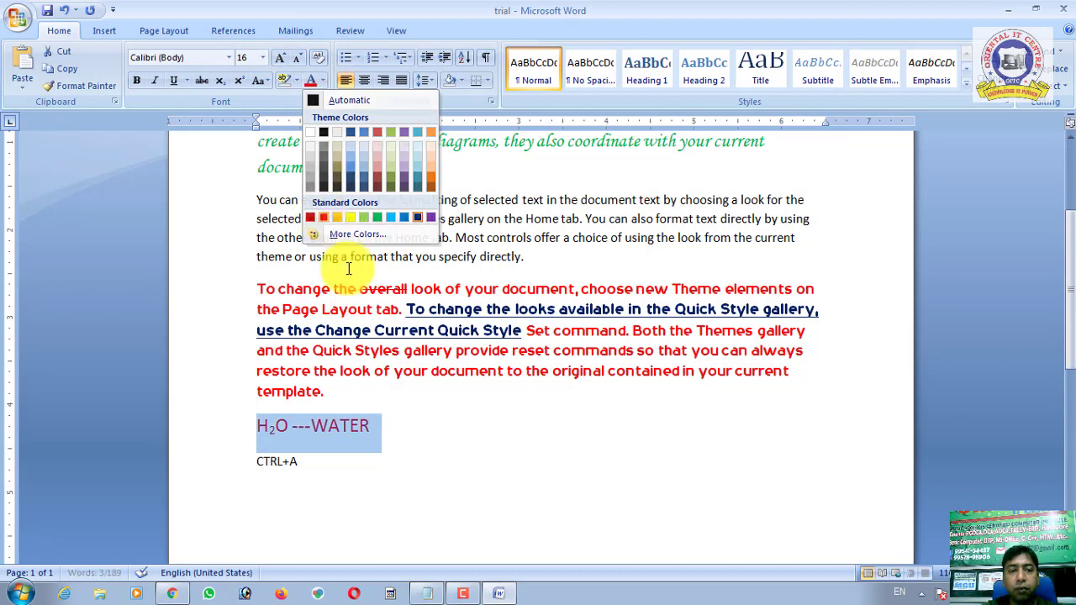
left_click(419, 454)
left_click(418, 530)
type("A2+B")
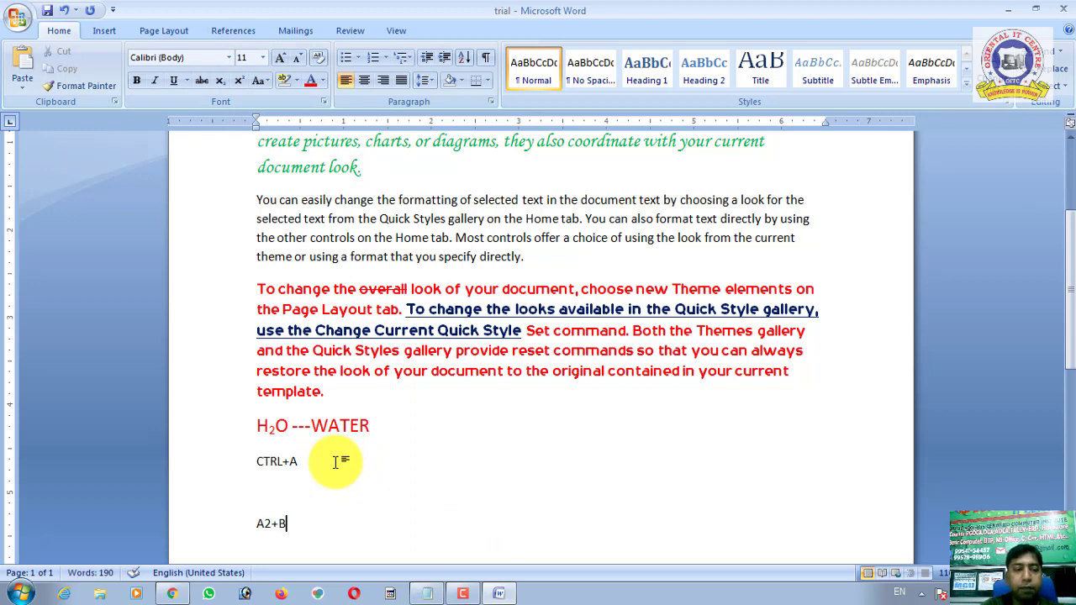
Finish the A2+B2 line and raise both 2s to superscript, giving A²+B²
type("2")
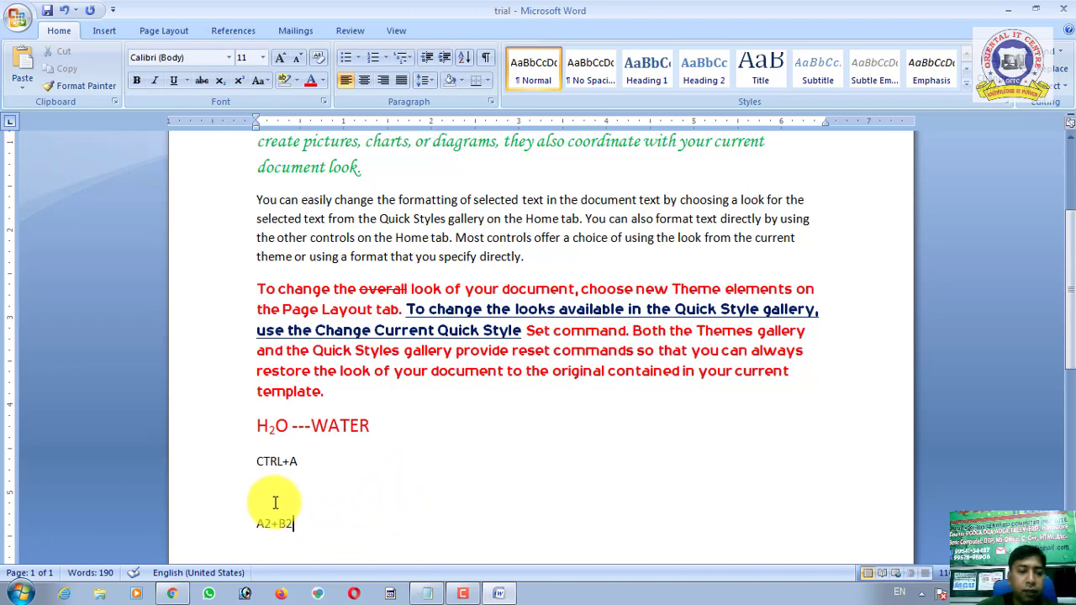
left_click_drag(264, 523, 271, 523)
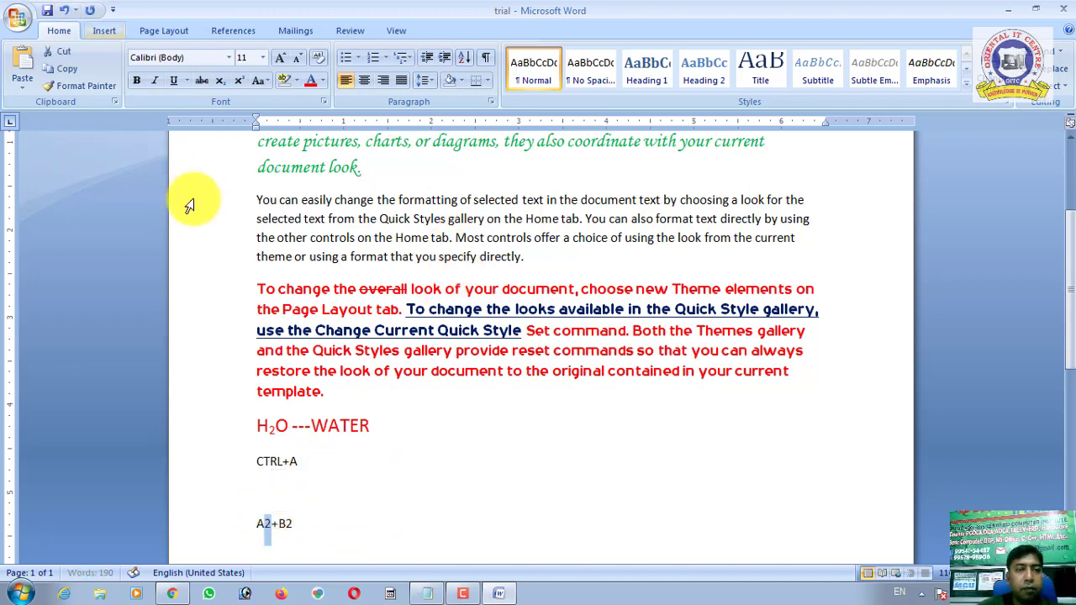
left_click(241, 80)
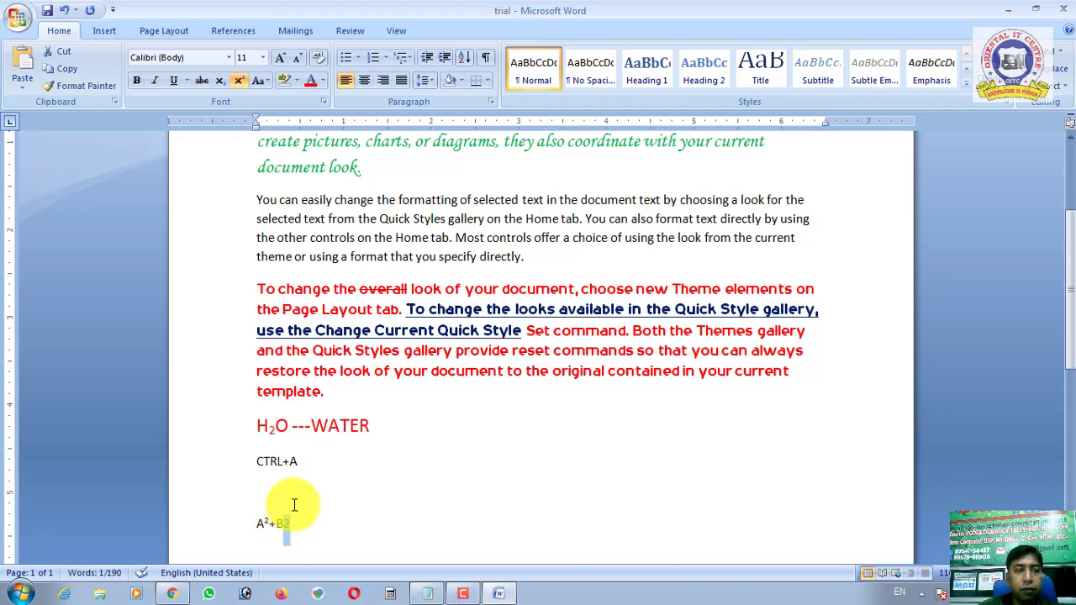
left_click(240, 79)
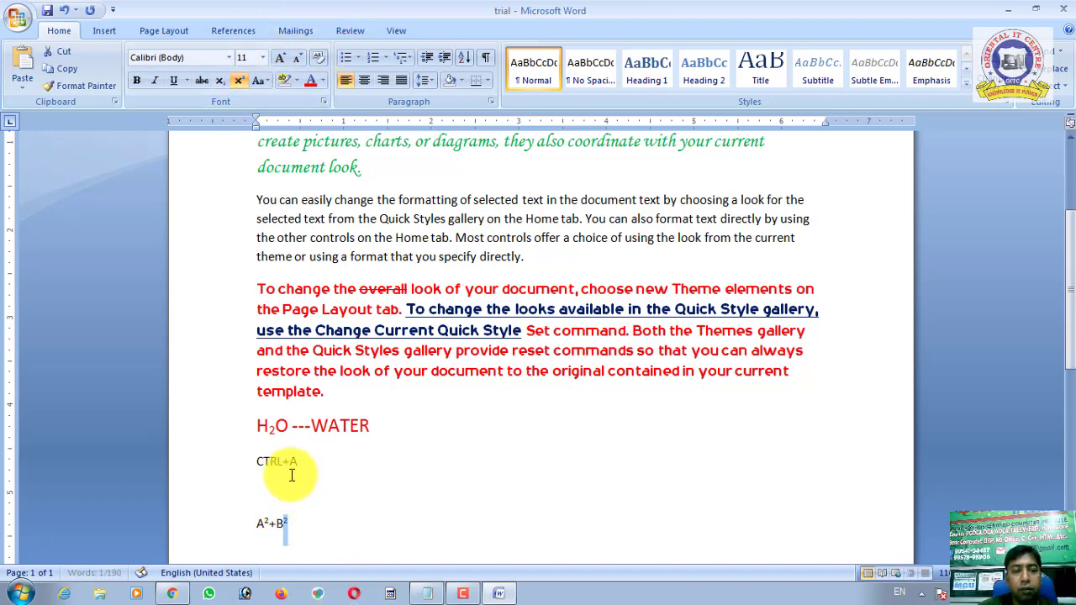
left_click(258, 521)
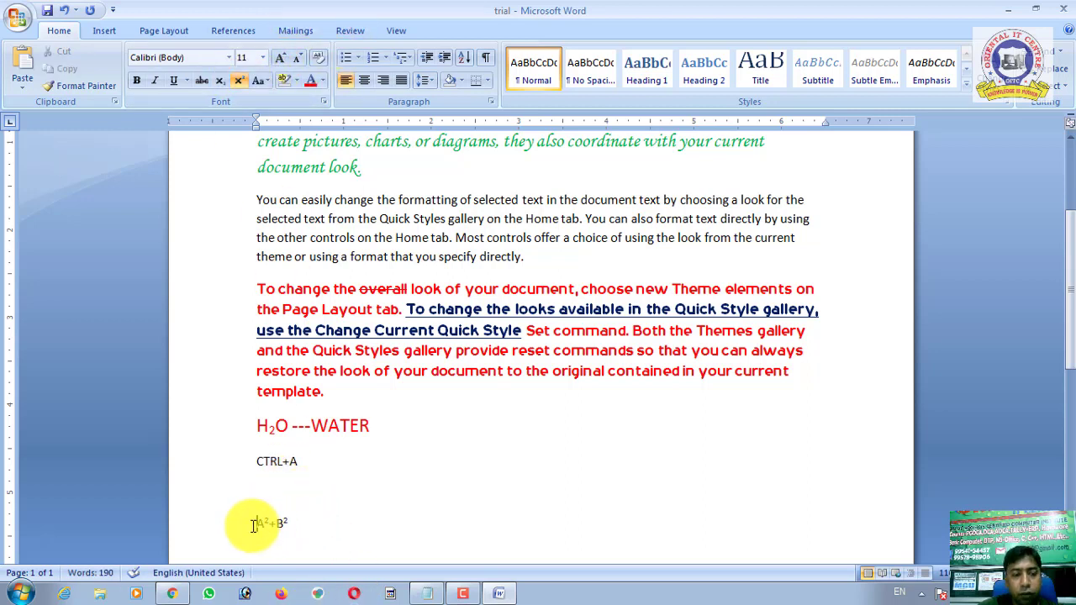
left_click_drag(255, 524, 294, 525)
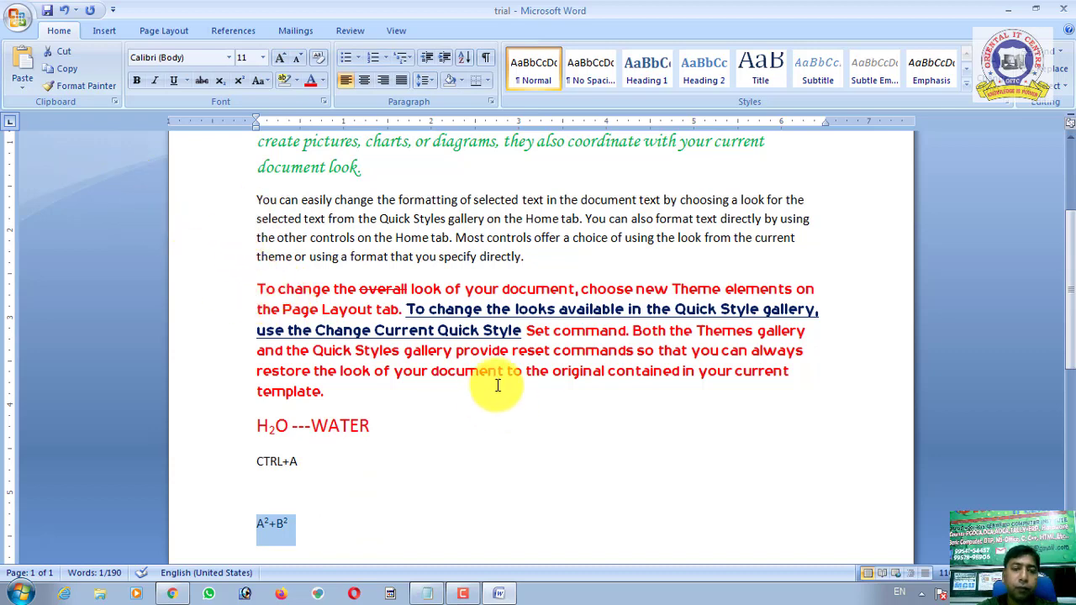
scroll(490, 377, "down", 3)
scroll(490, 370, "up", 3)
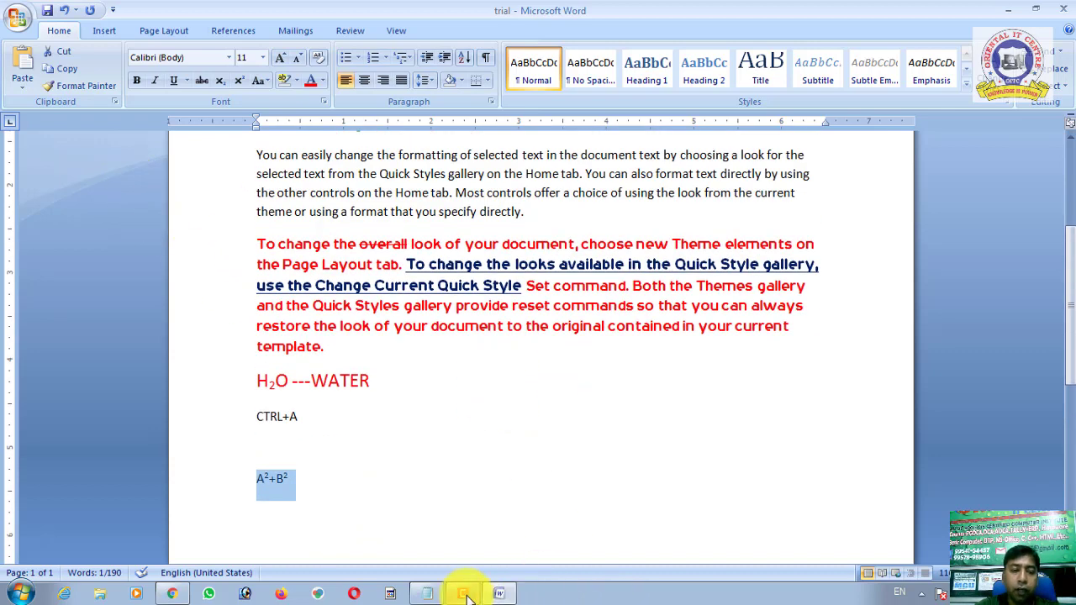
left_click(421, 599)
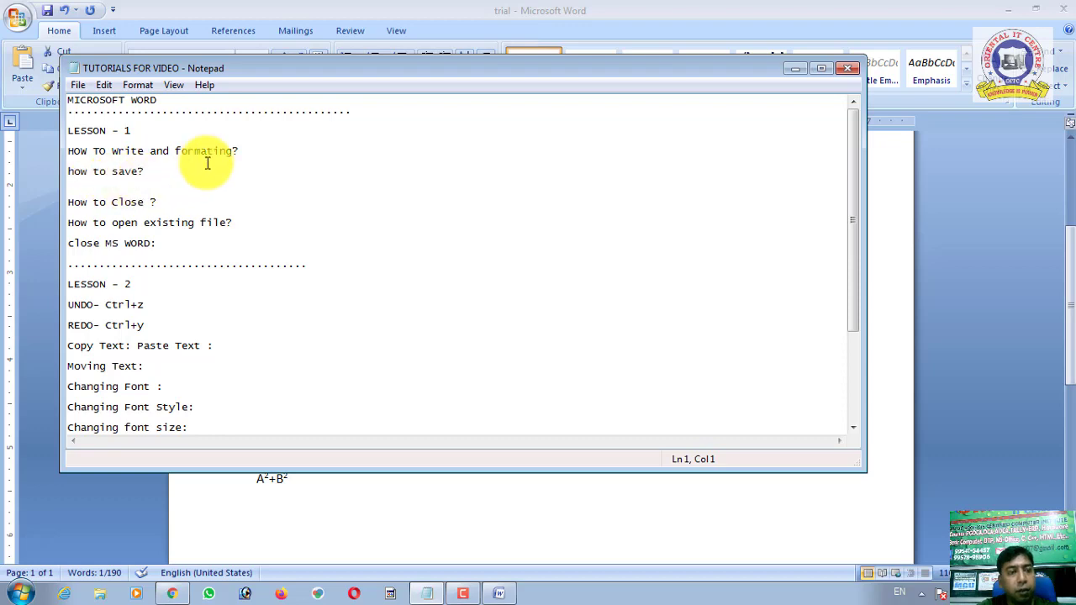
left_click(507, 528)
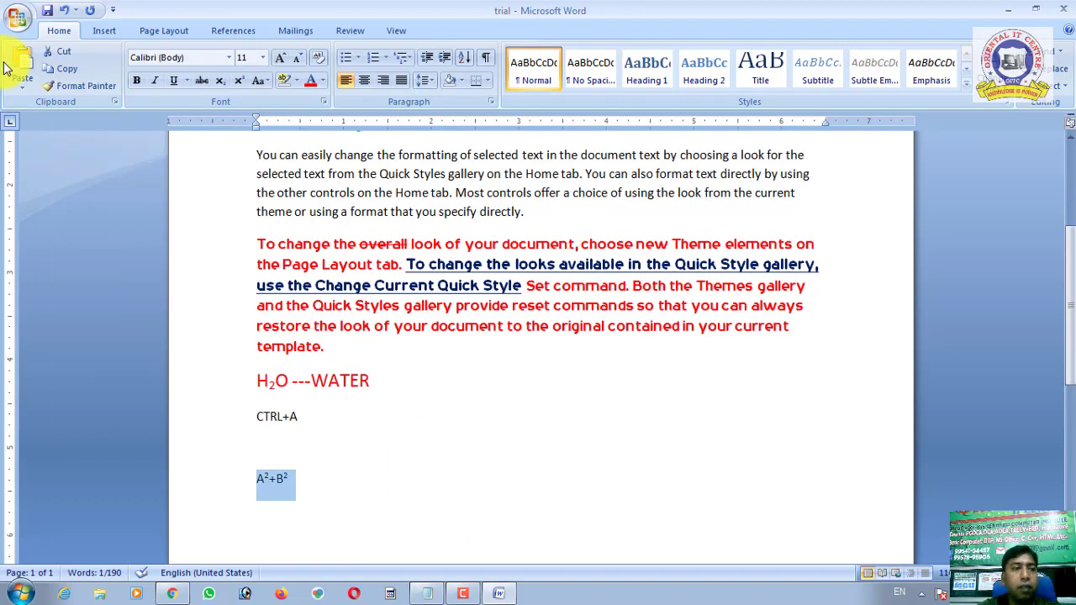
Save the document and begin typing the Ctrl+ shortcut note below CTRL+A
left_click(17, 17)
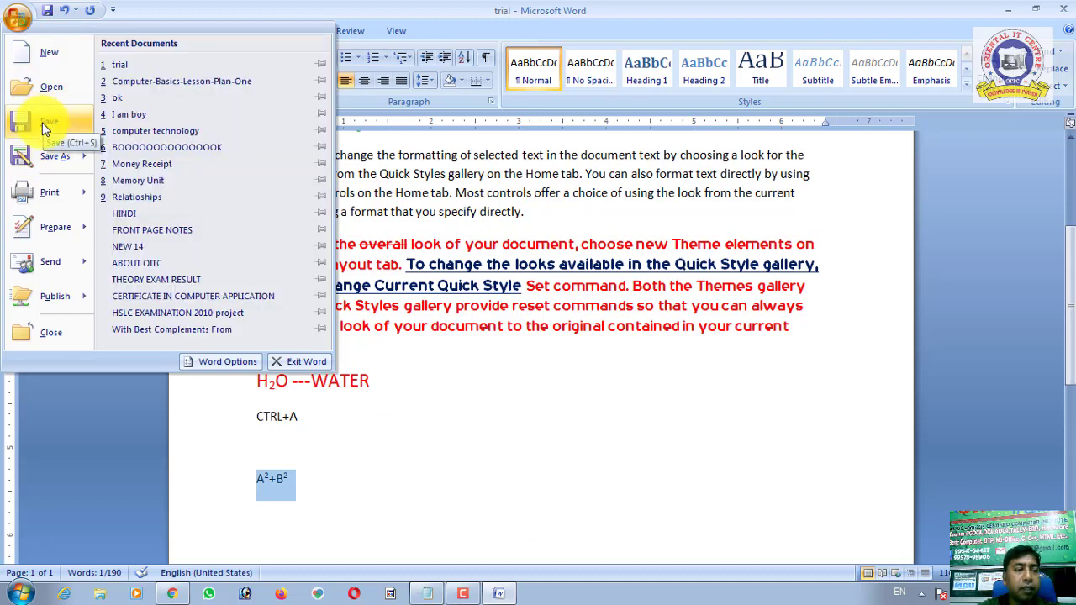
left_click(44, 124)
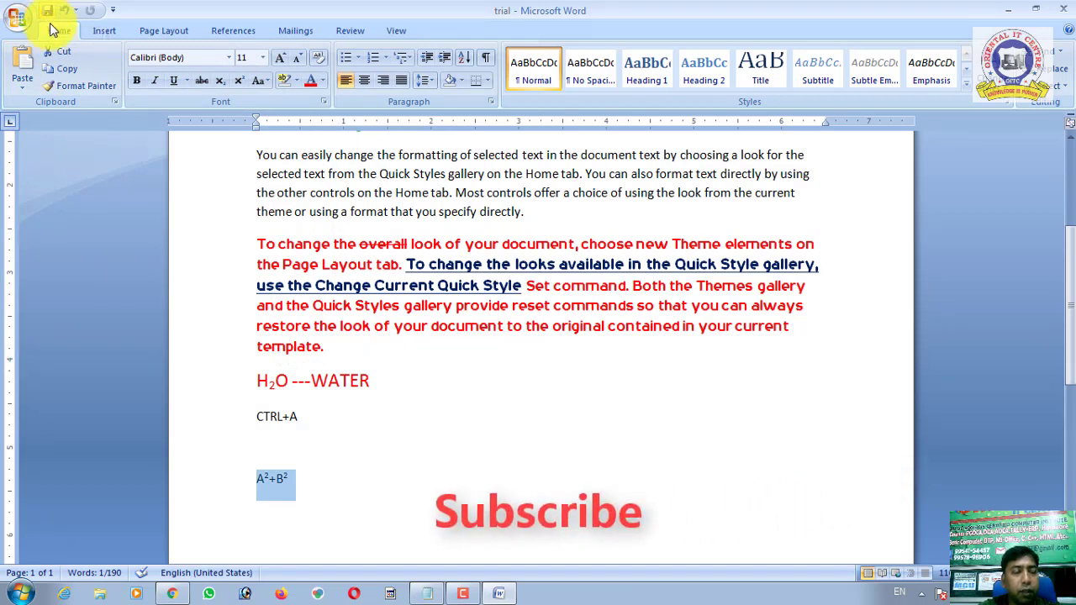
left_click(307, 412)
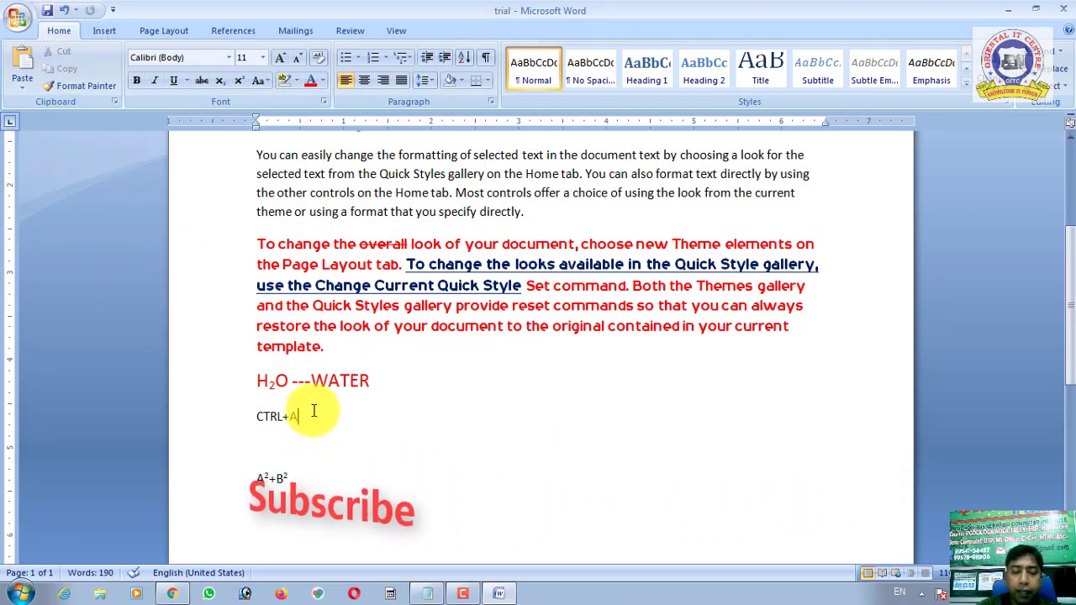
type("ct")
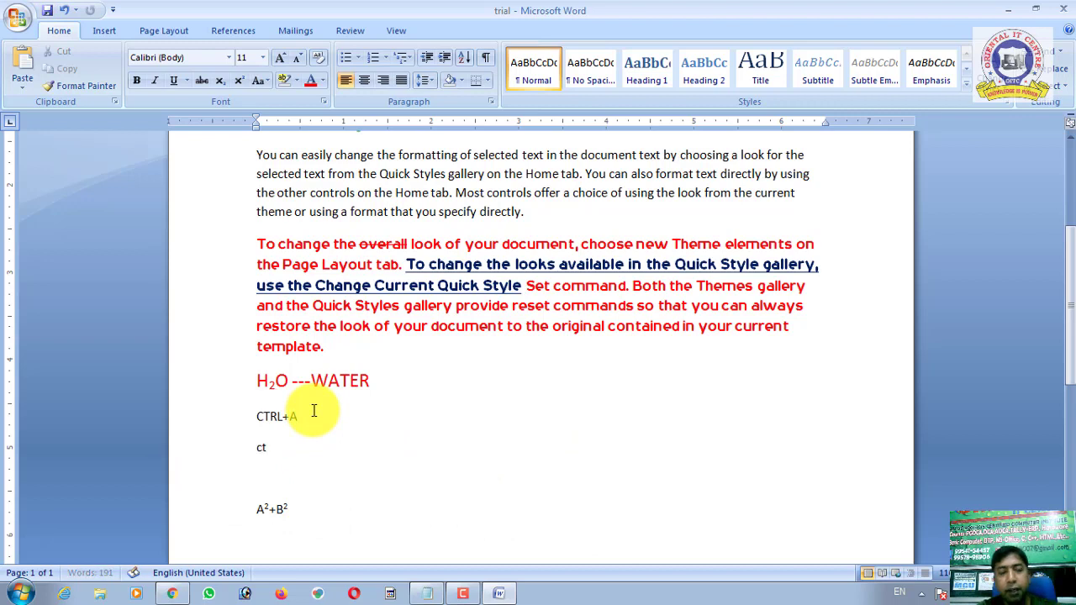
type("rl")
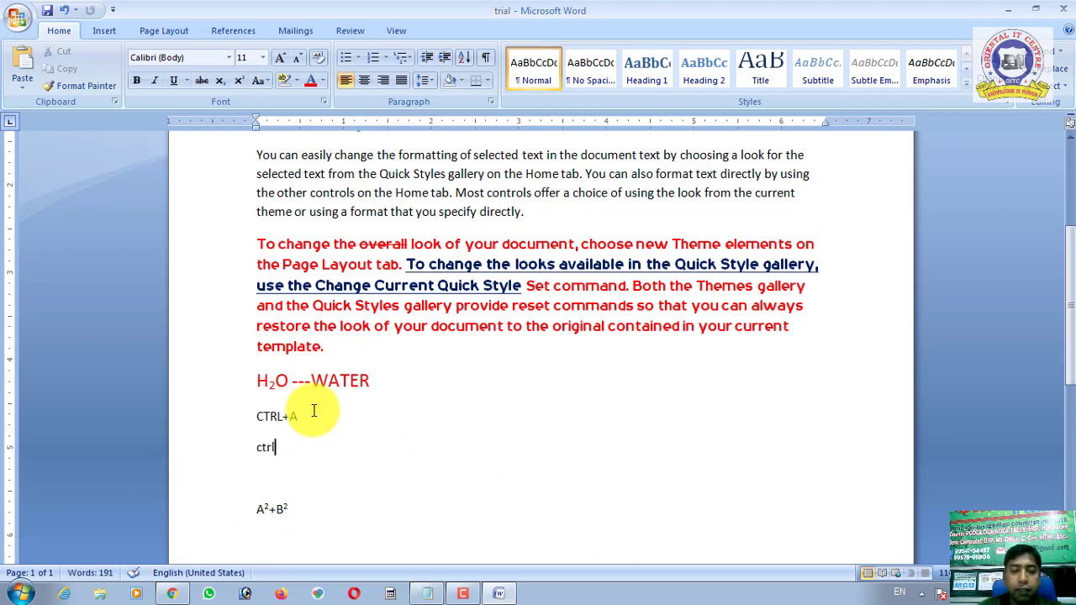
type("+S -SAVE")
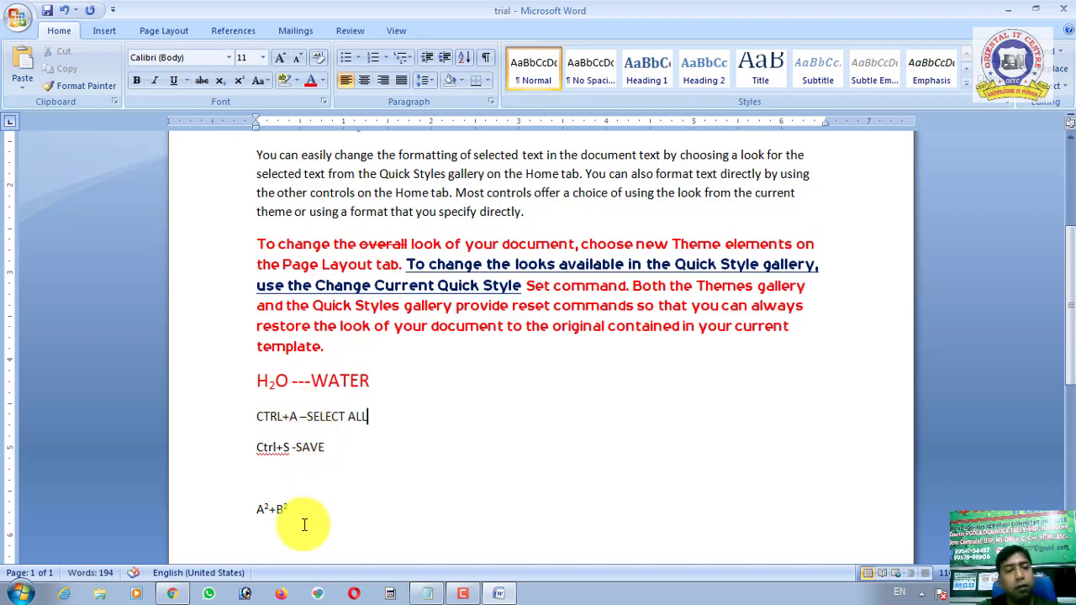
Select the word SAVE in the shortcut note and save with Ctrl+S
left_click_drag(258, 448, 311, 446)
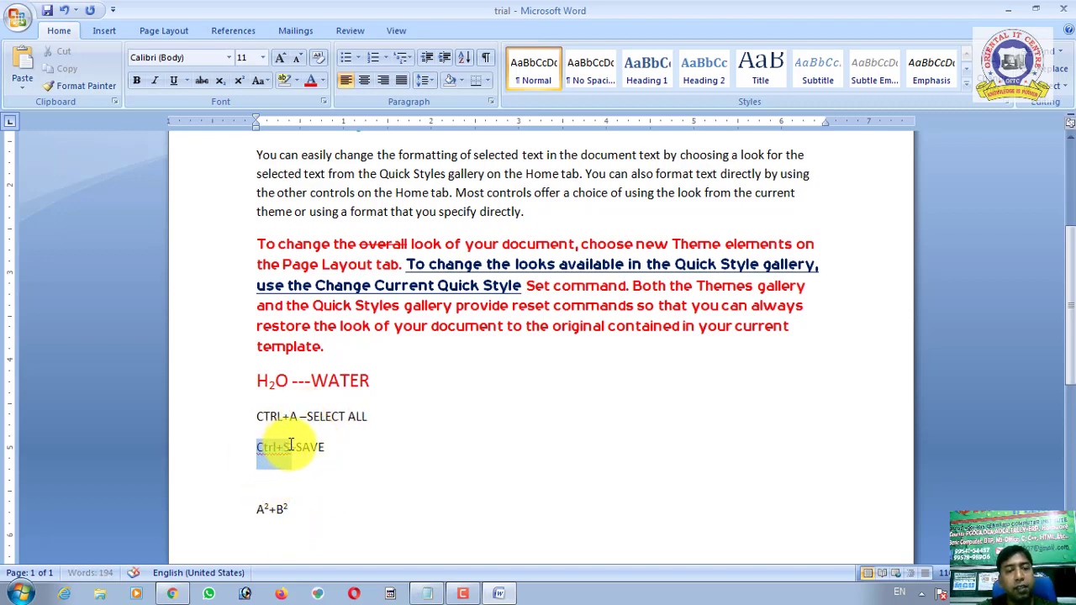
double_click(308, 446)
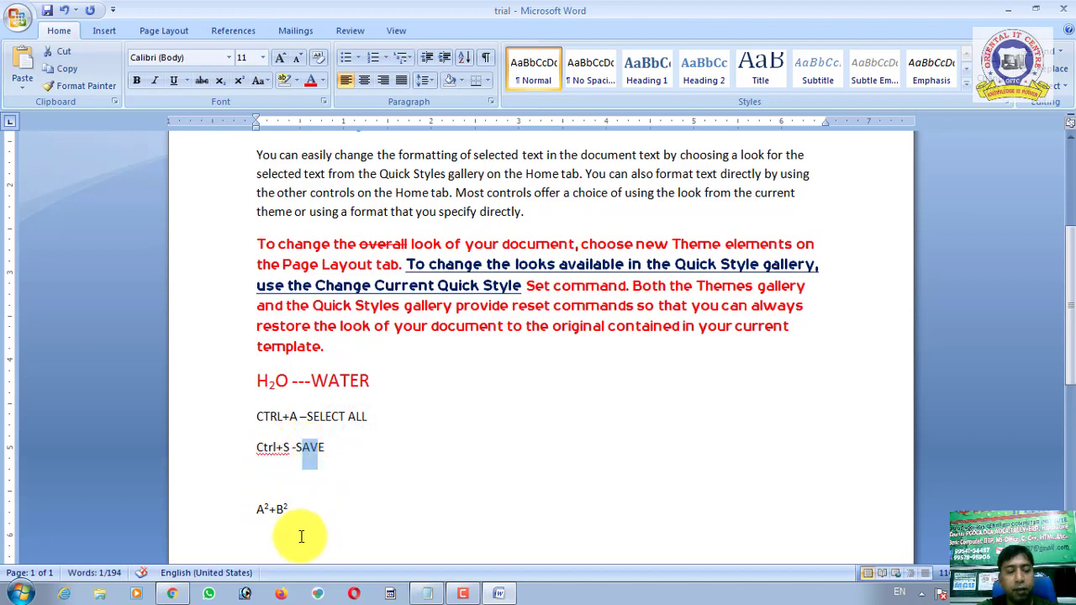
key("ctrl+s")
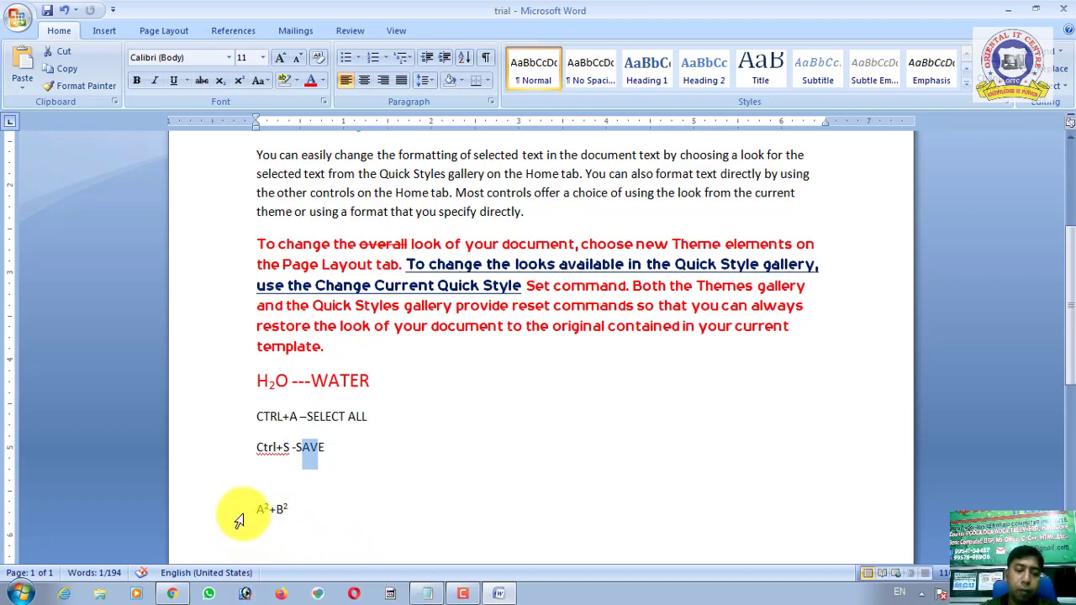
Add a new line reading '()00009999)' below A²+B²
left_click(315, 514)
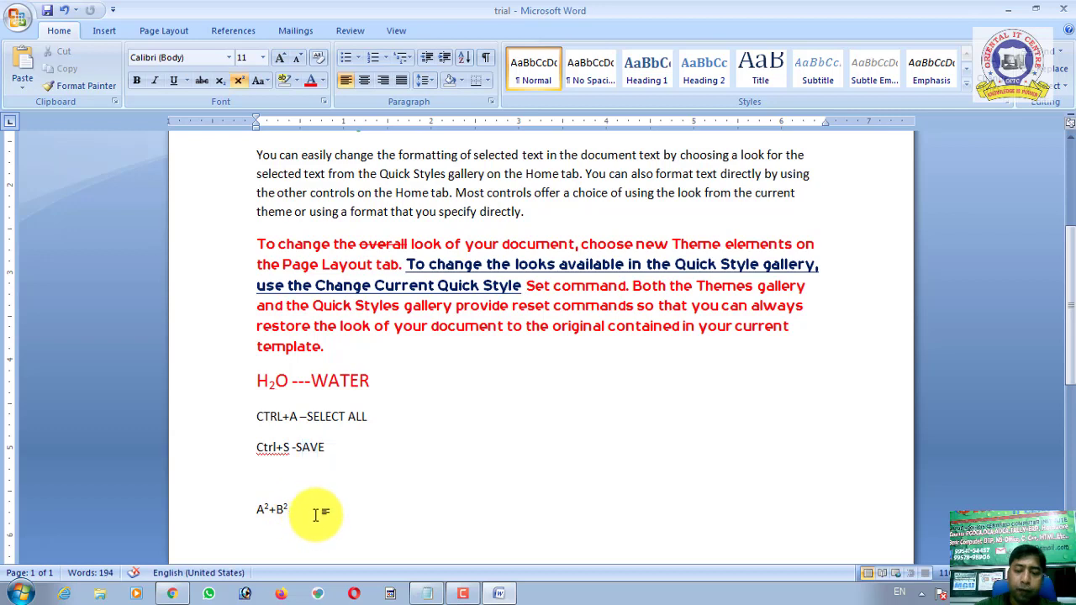
key("Return")
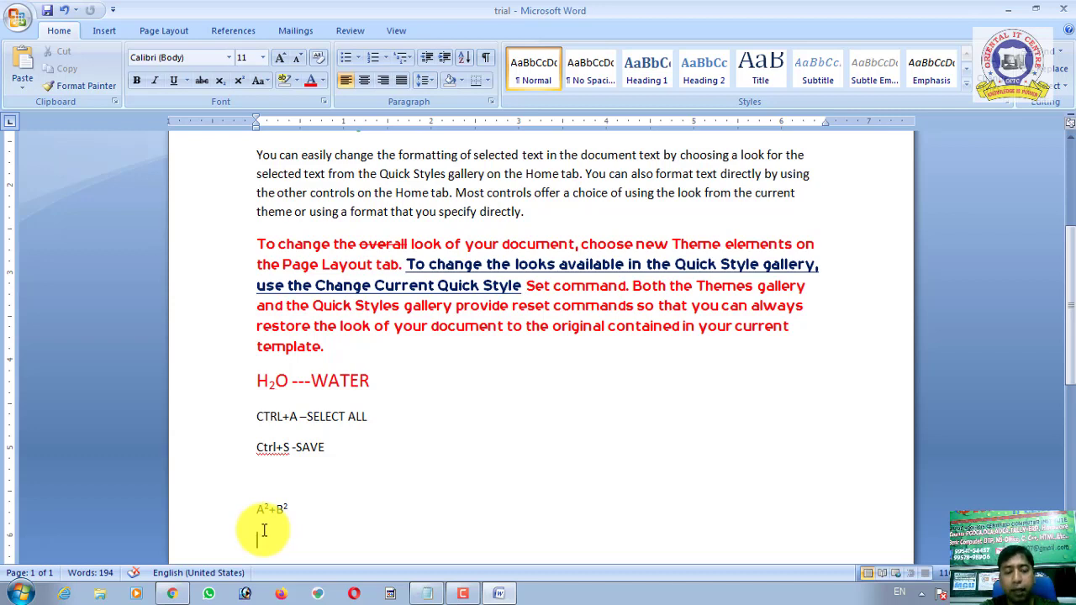
left_click(263, 530)
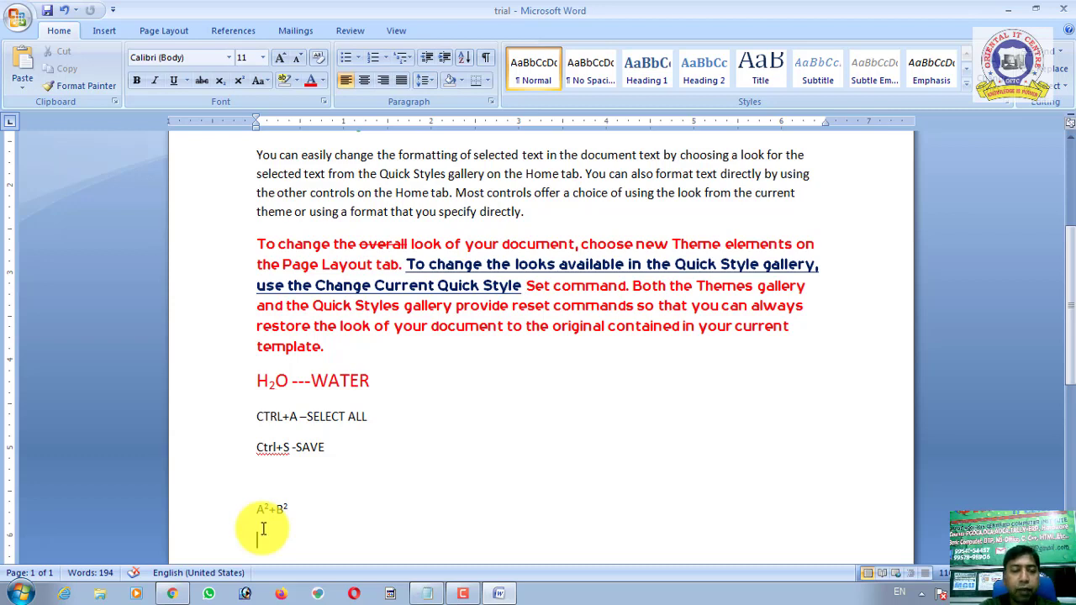
type("(")
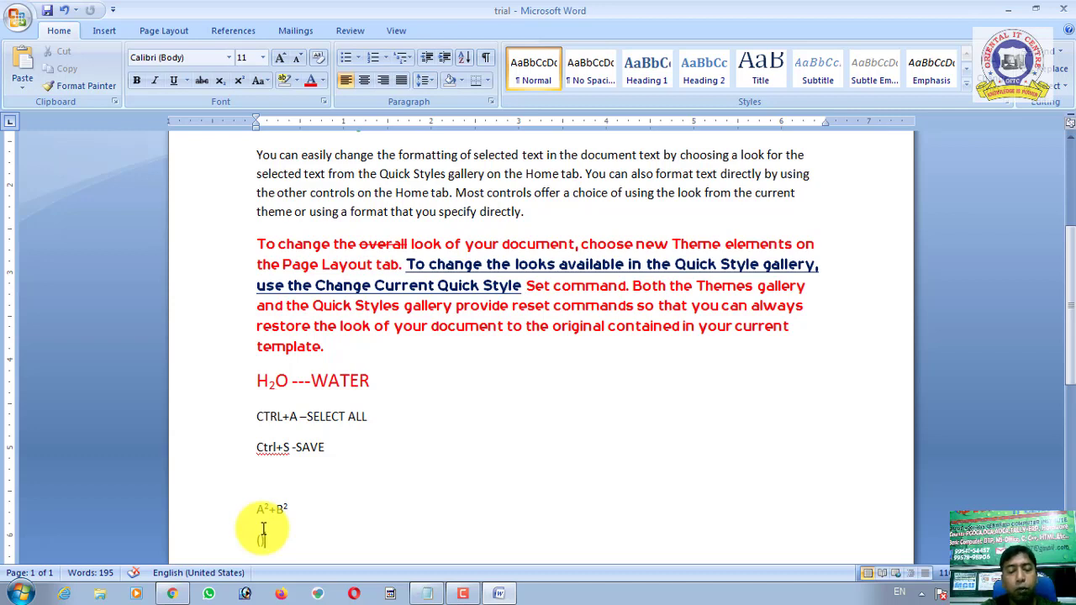
type("00")
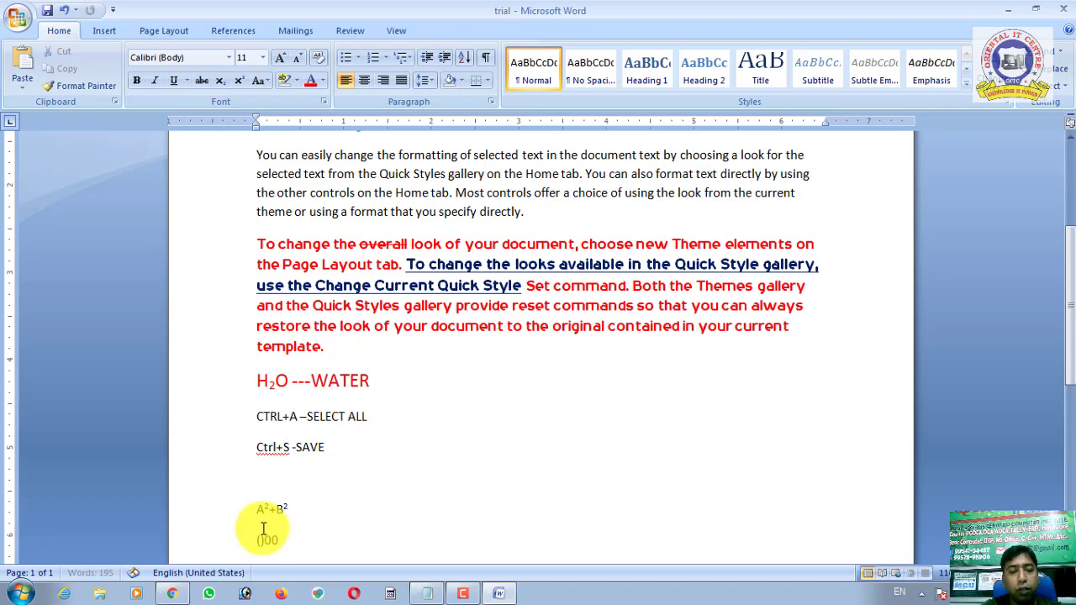
type("009999")
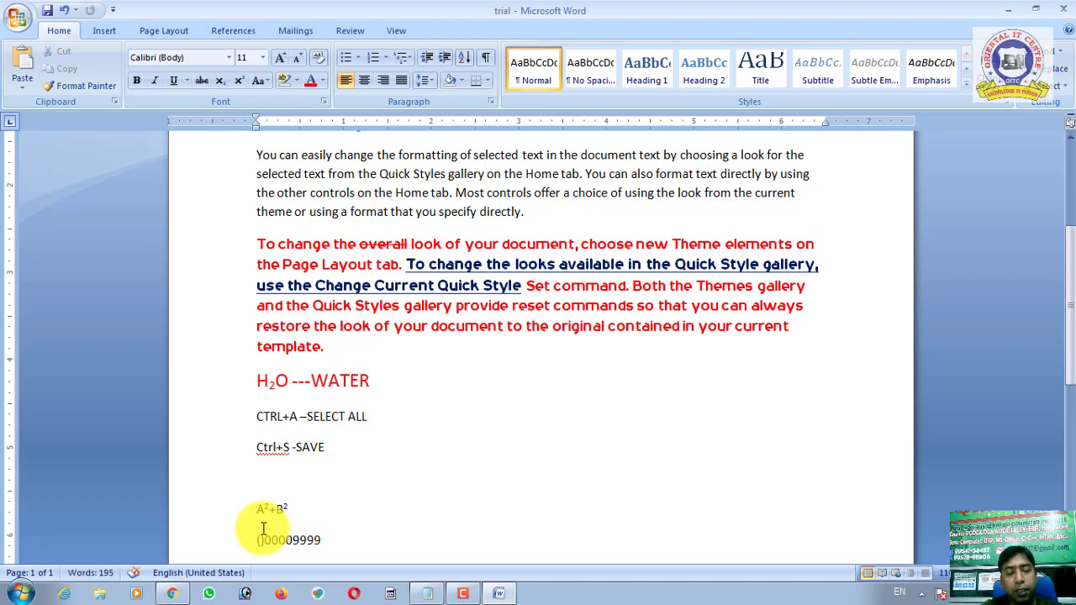
type(")")
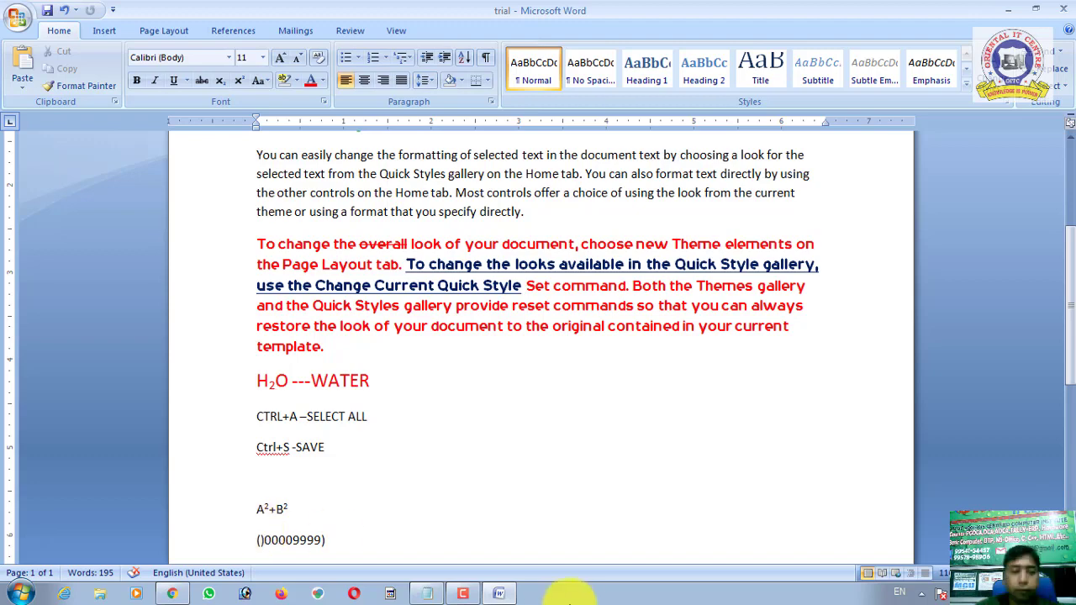
left_click(429, 595)
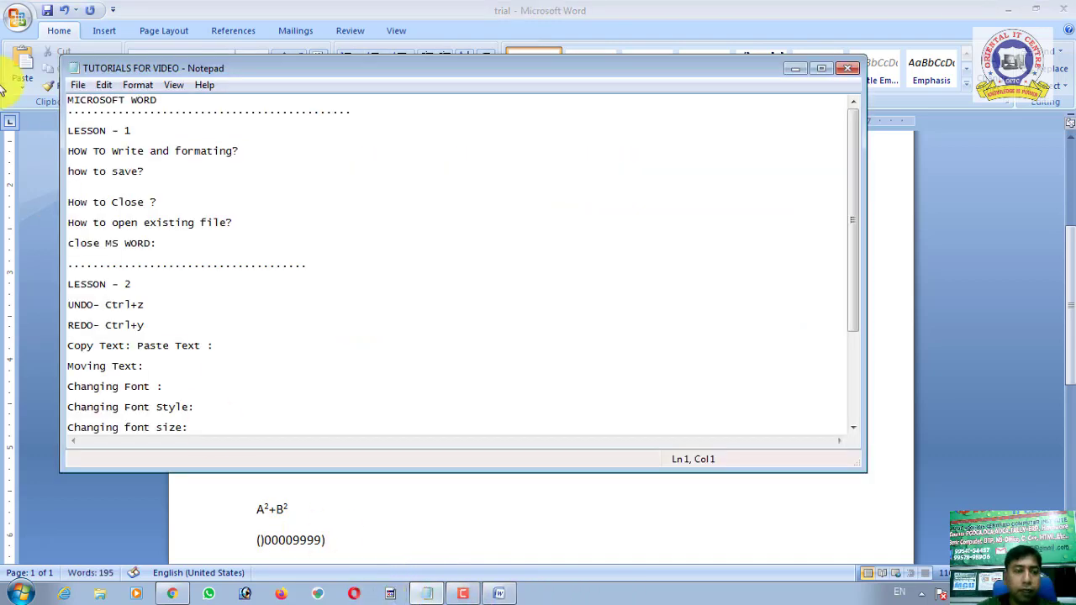
left_click_drag(68, 173, 145, 172)
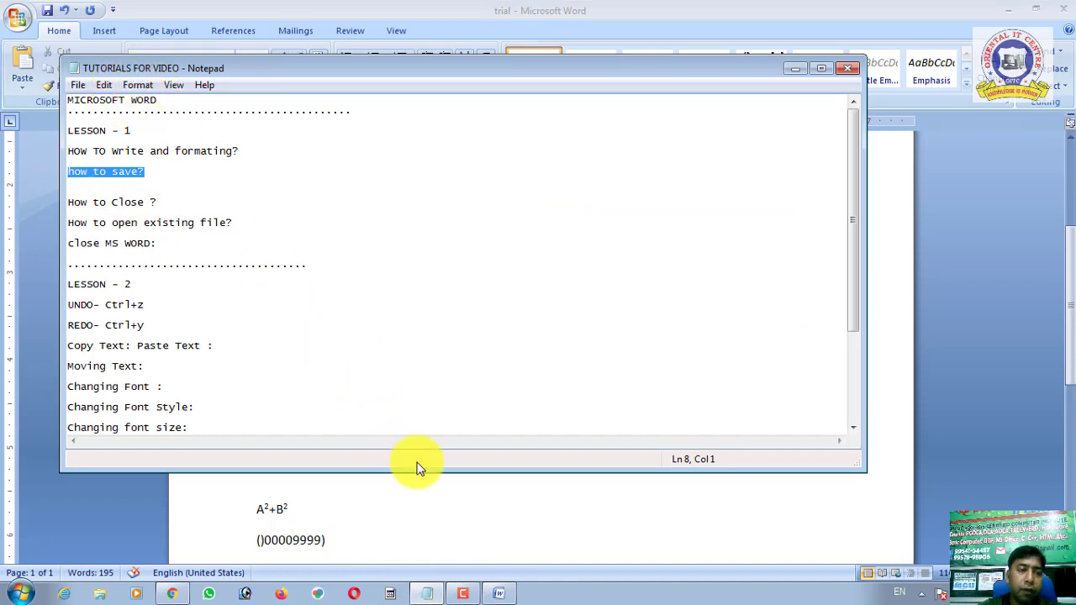
left_click(477, 533)
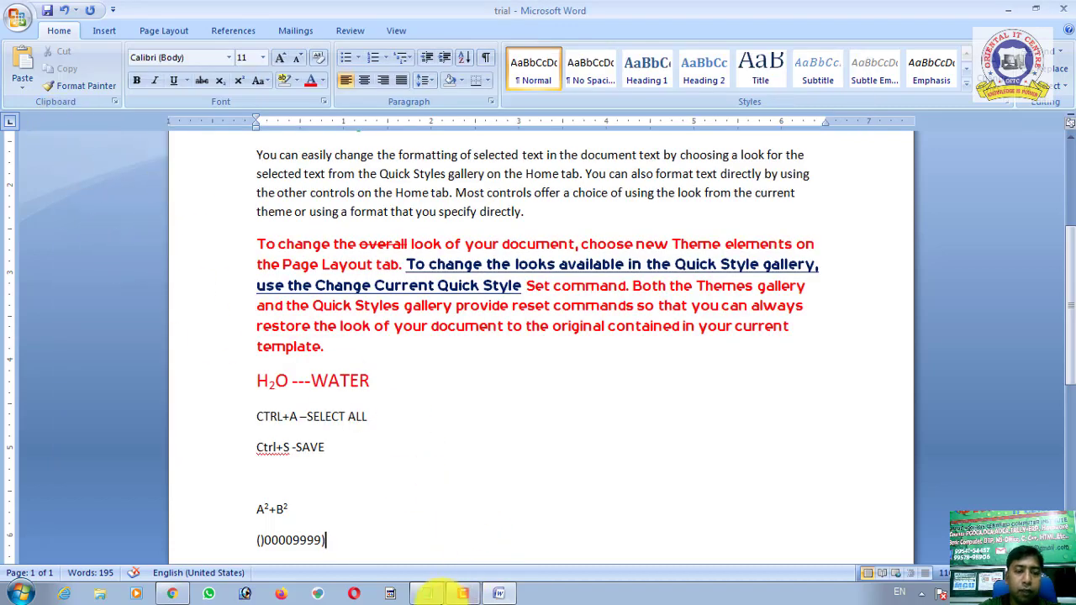
left_click(424, 594)
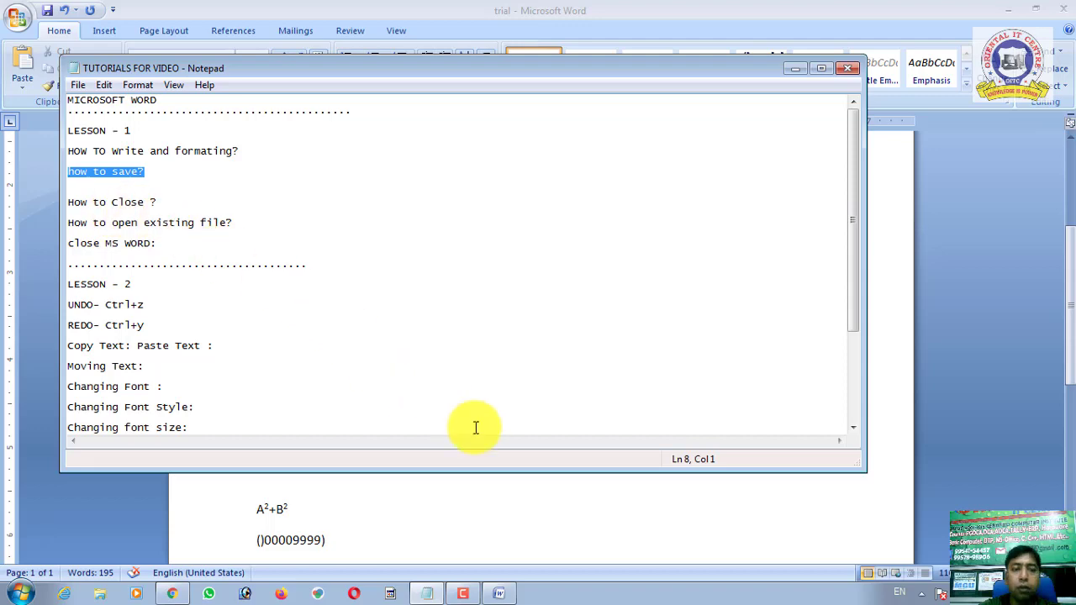
left_click(536, 516)
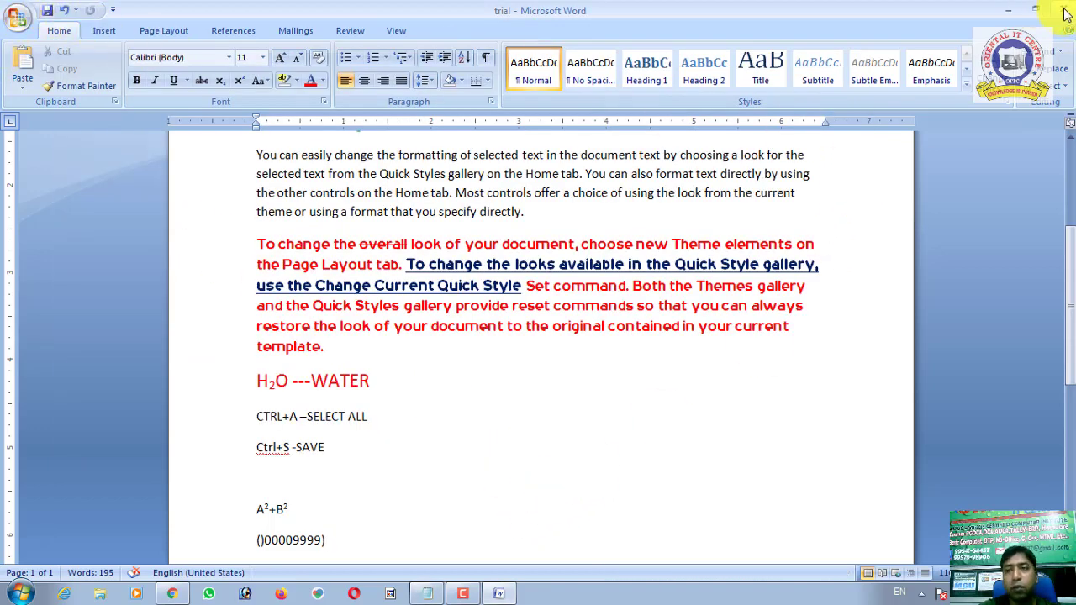
Minimize Word and launch Word 2007 from Start > All Programs > Microsoft Office
left_click(1020, 8)
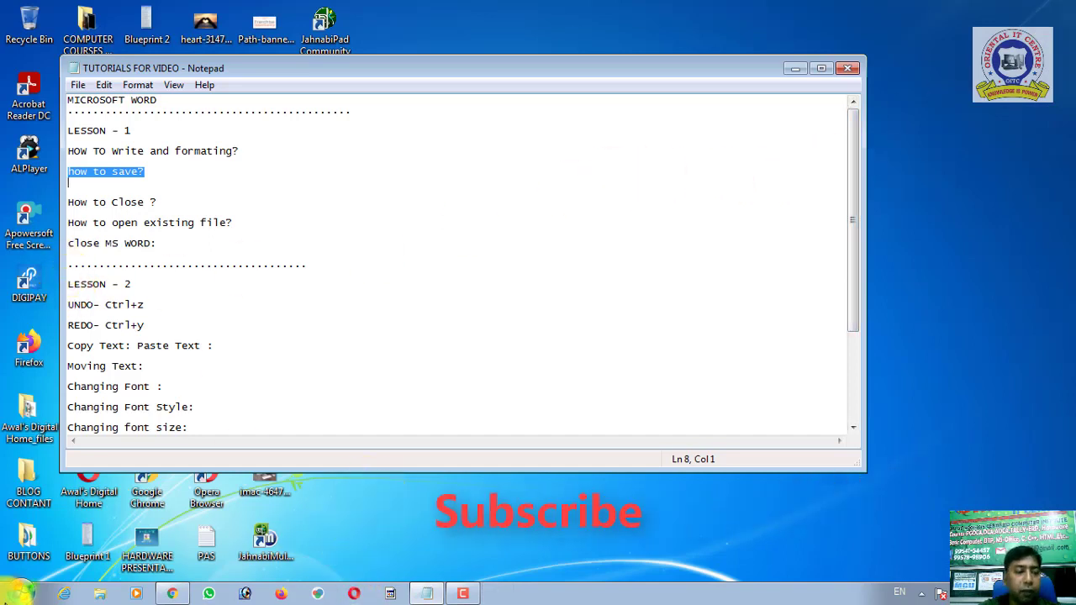
left_click(21, 596)
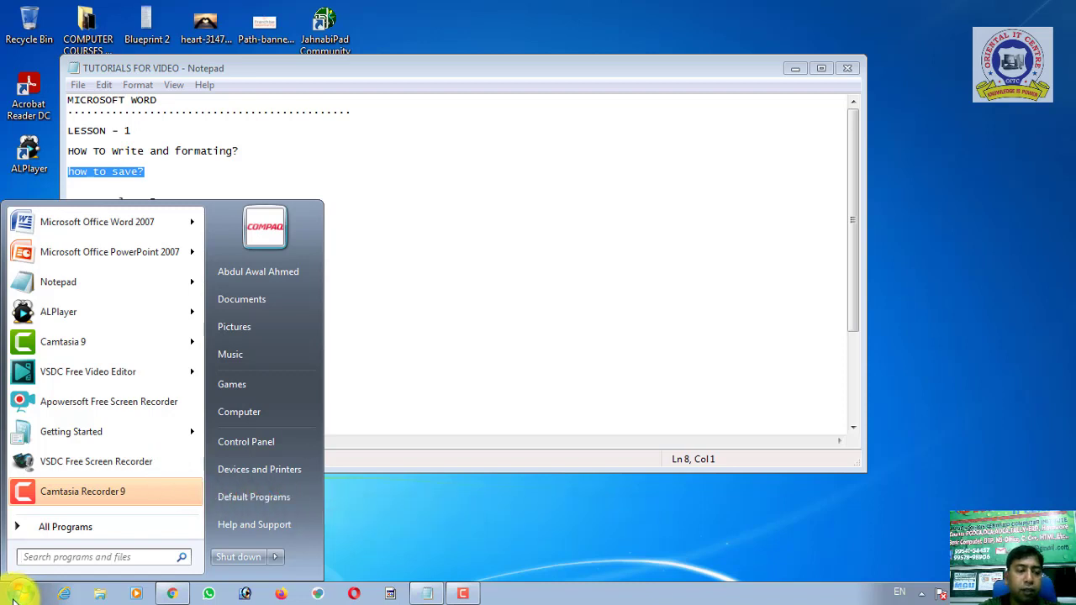
left_click(46, 527)
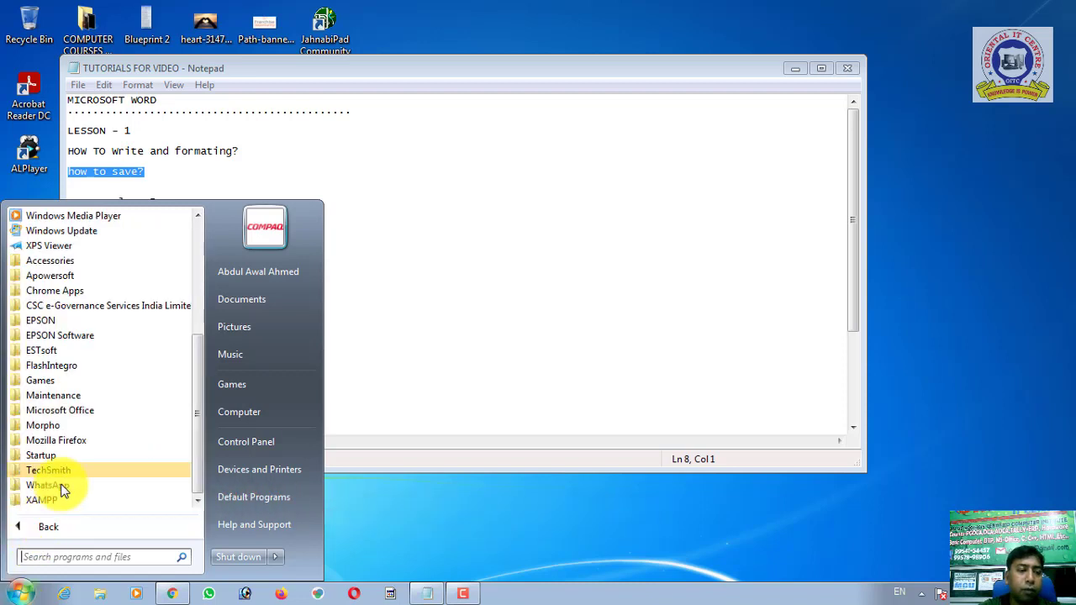
left_click(89, 412)
left_click(114, 486)
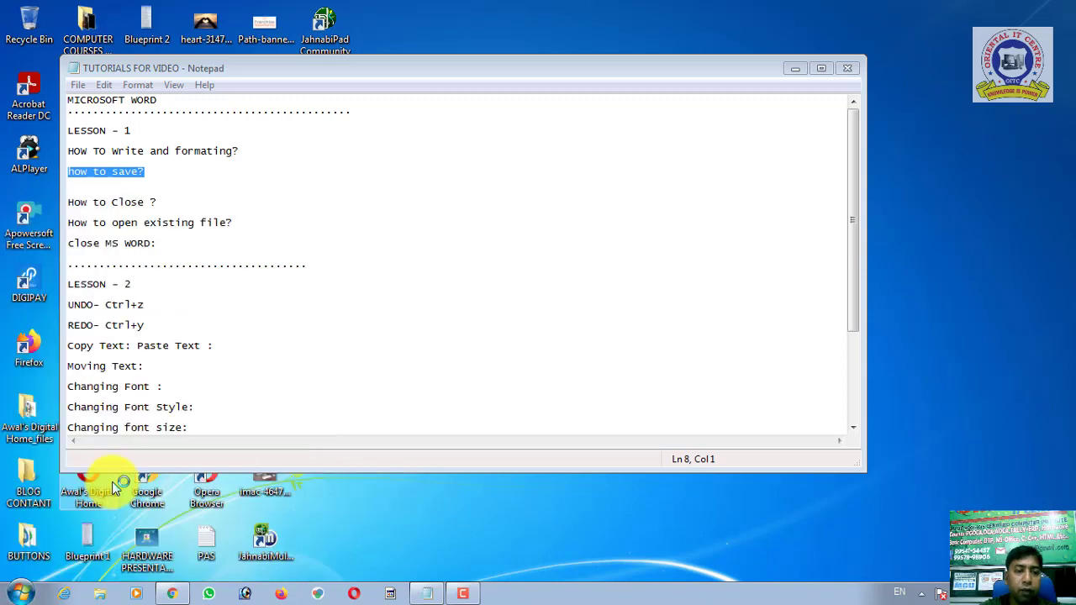
left_click(11, 25)
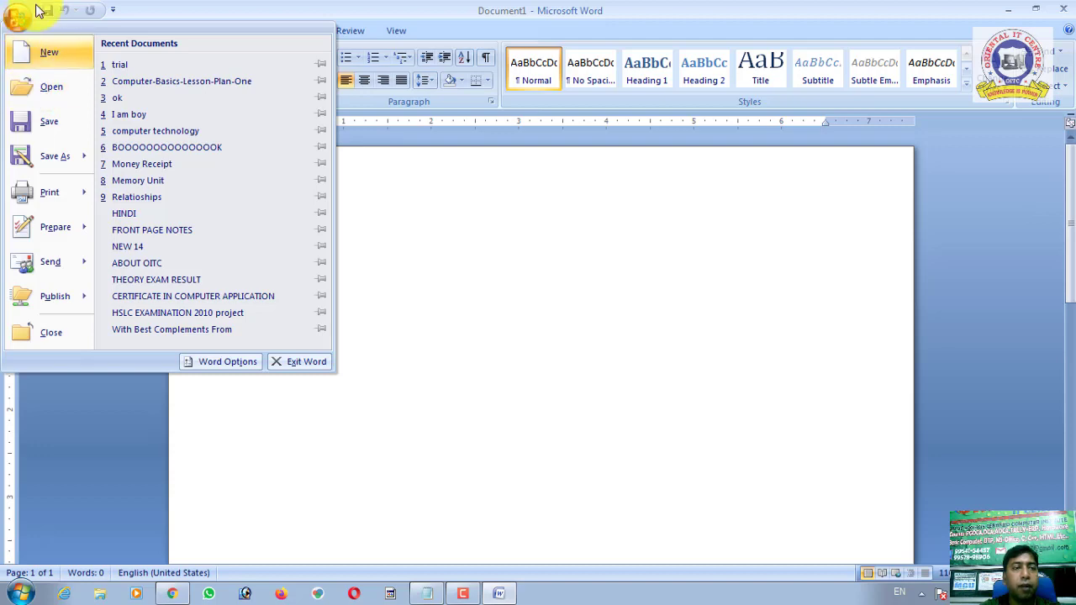
Open the 'trial' document from the Documents library
left_click(32, 84)
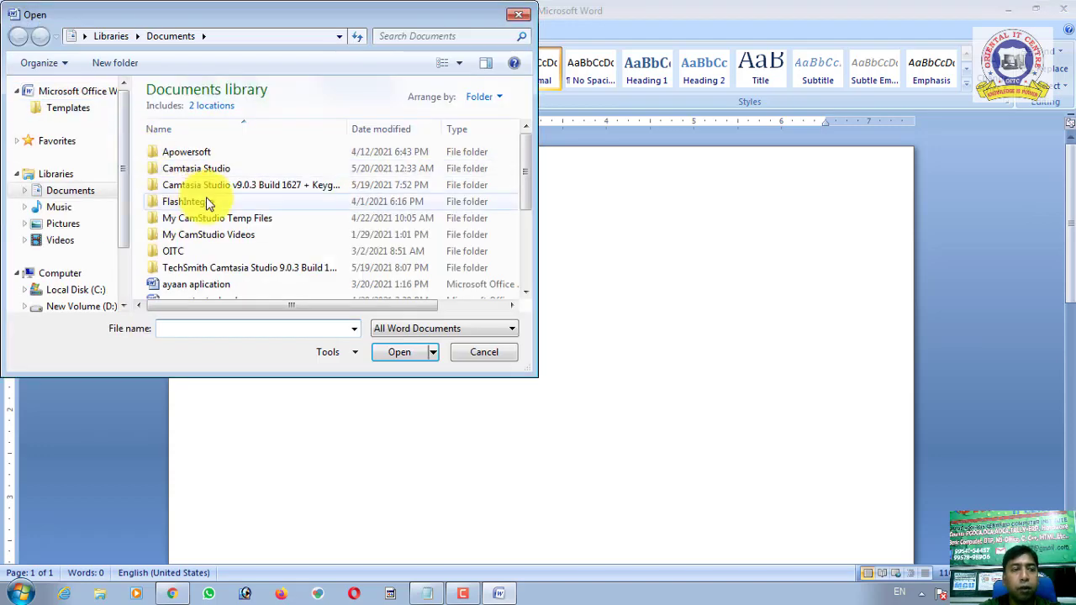
left_click(69, 191)
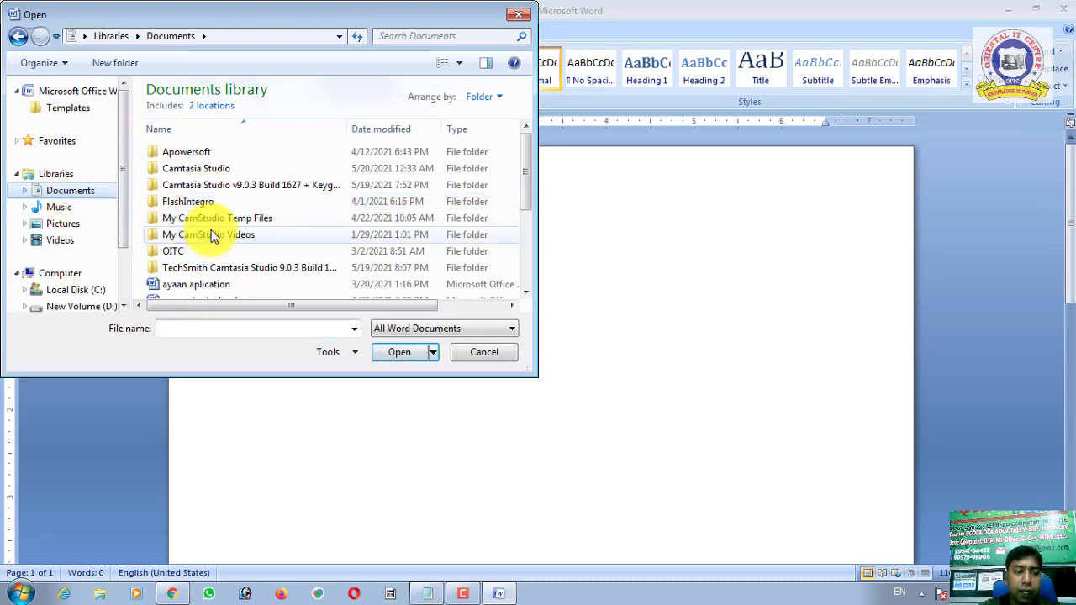
left_click(212, 238)
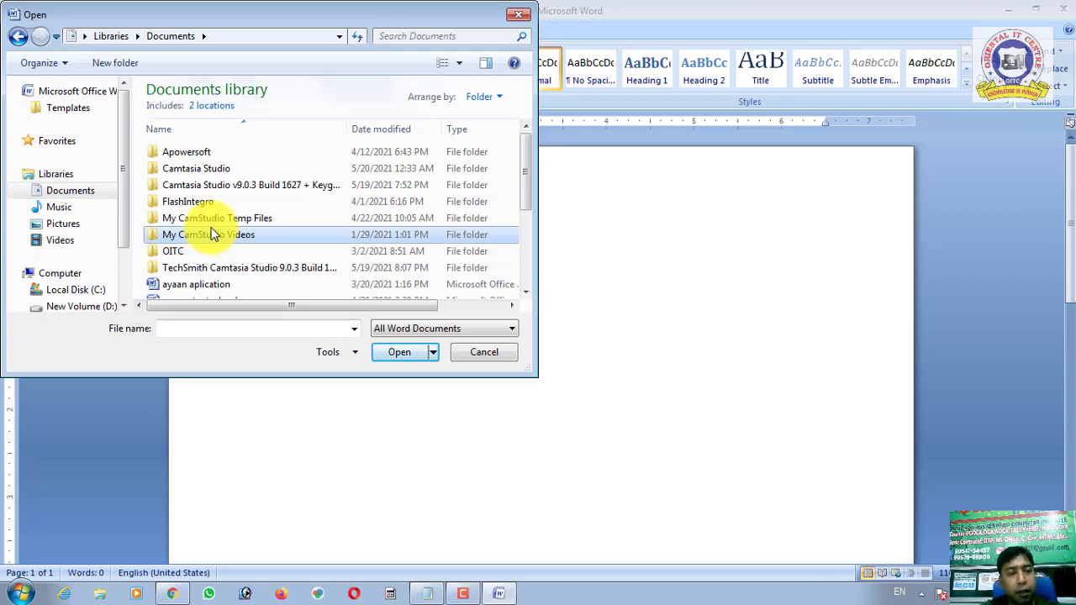
mouse_move(208, 235)
key("t")
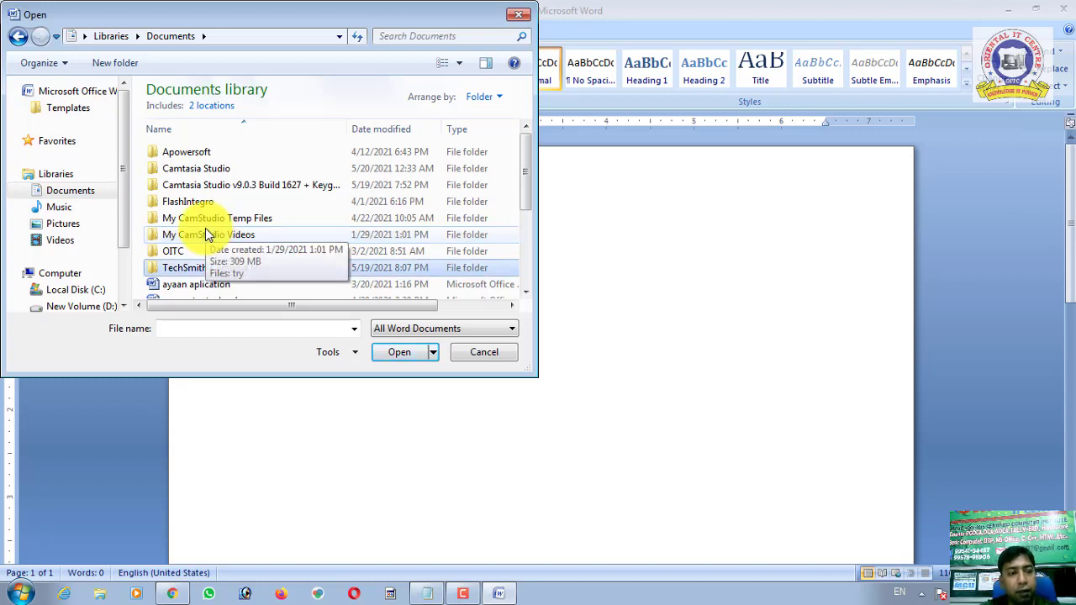
key("t")
key("t")
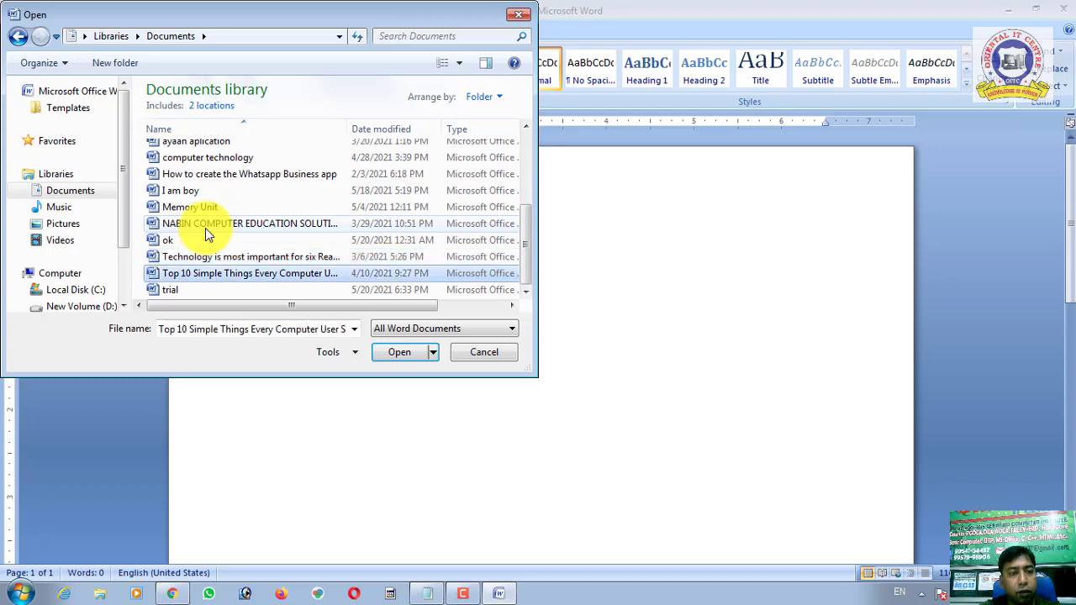
key("t")
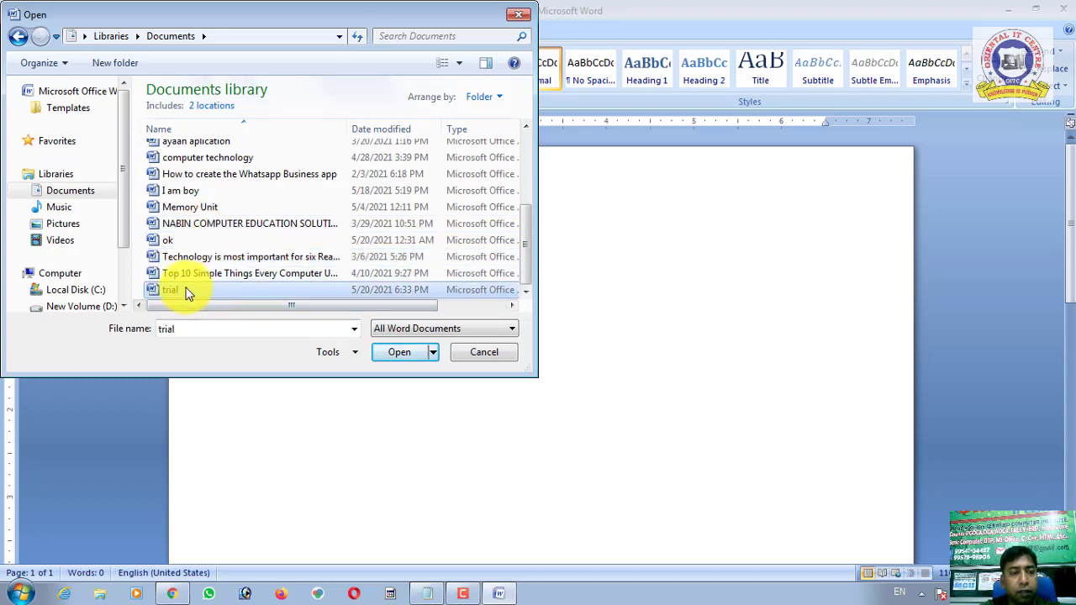
mouse_move(171, 290)
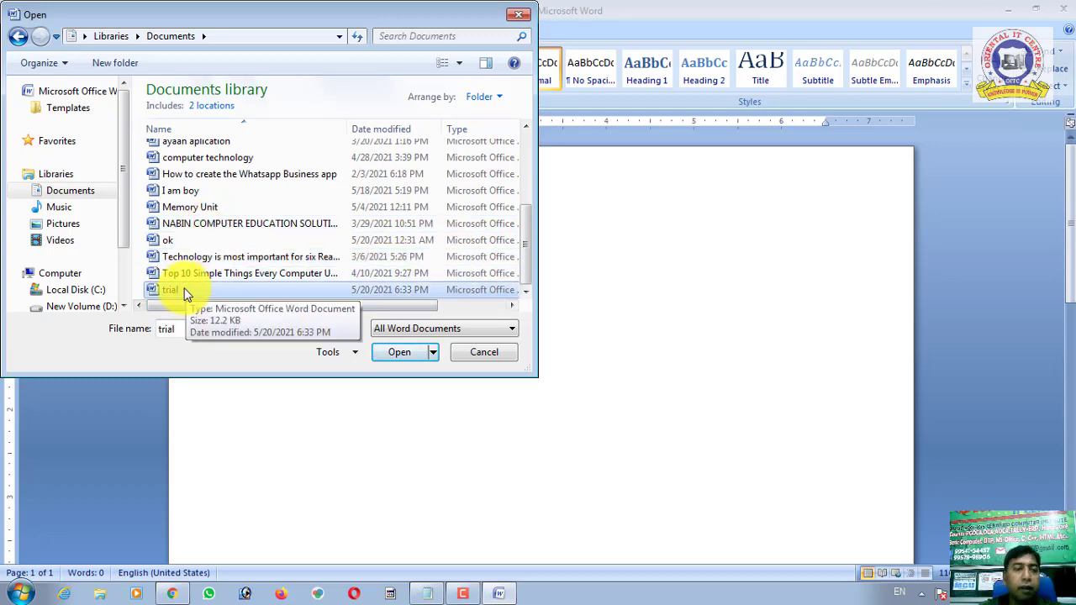
left_click(250, 289)
left_click(395, 353)
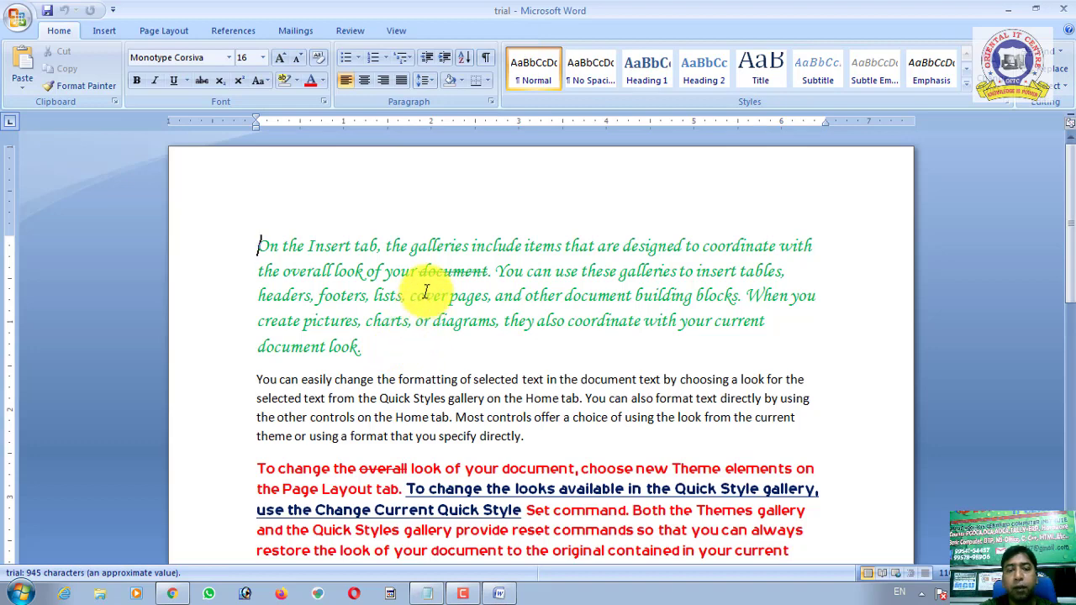
scroll(487, 319, "down", 1)
scroll(521, 332, "down", 1)
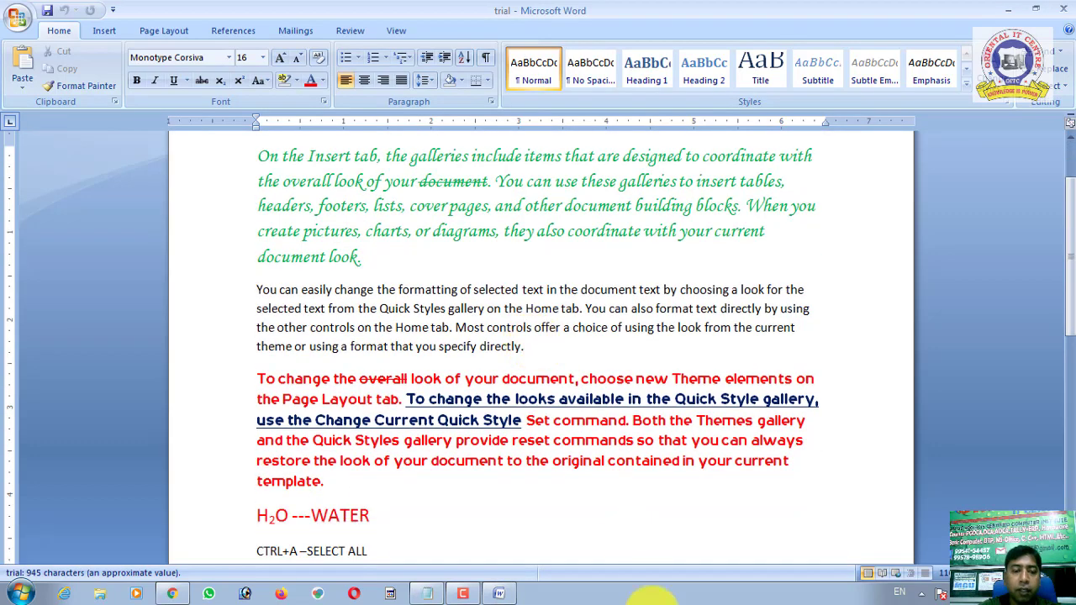
mouse_move(427, 594)
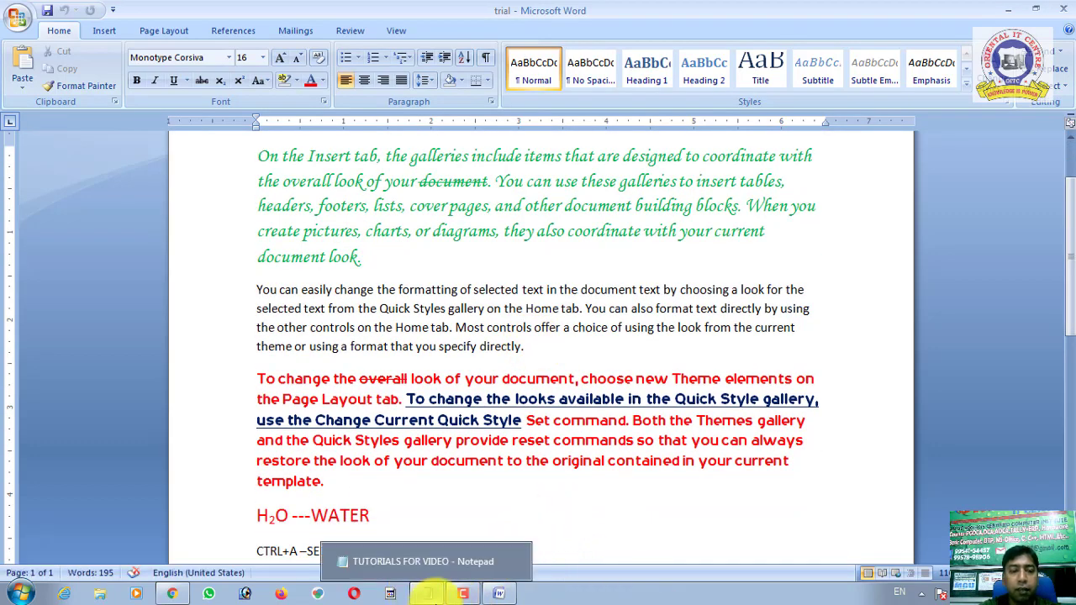
scroll(370, 386, "down", 2)
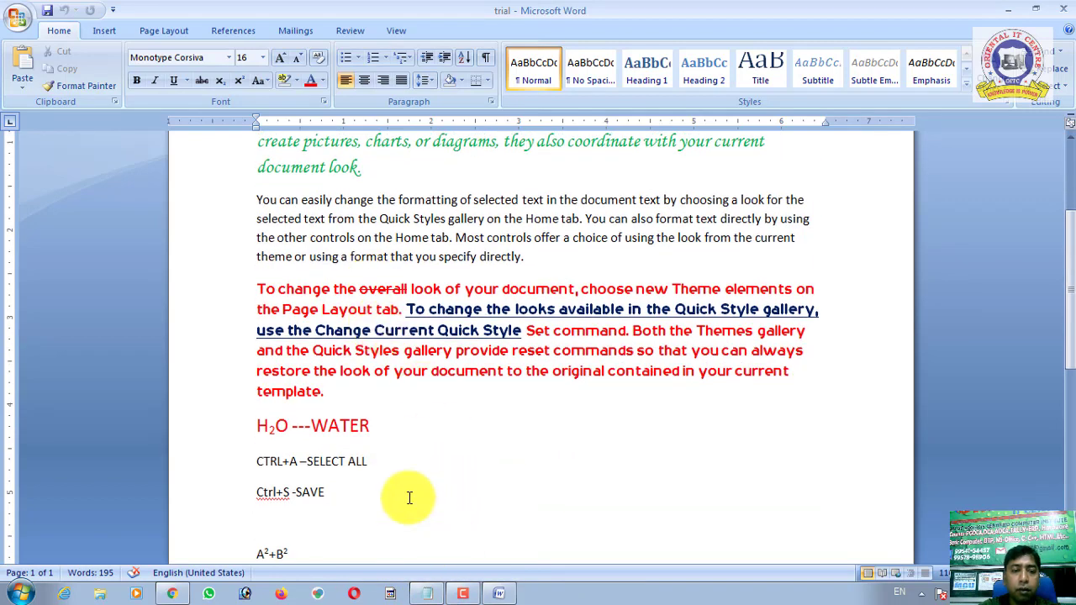
scroll(404, 479, "down", 2)
left_click(264, 434)
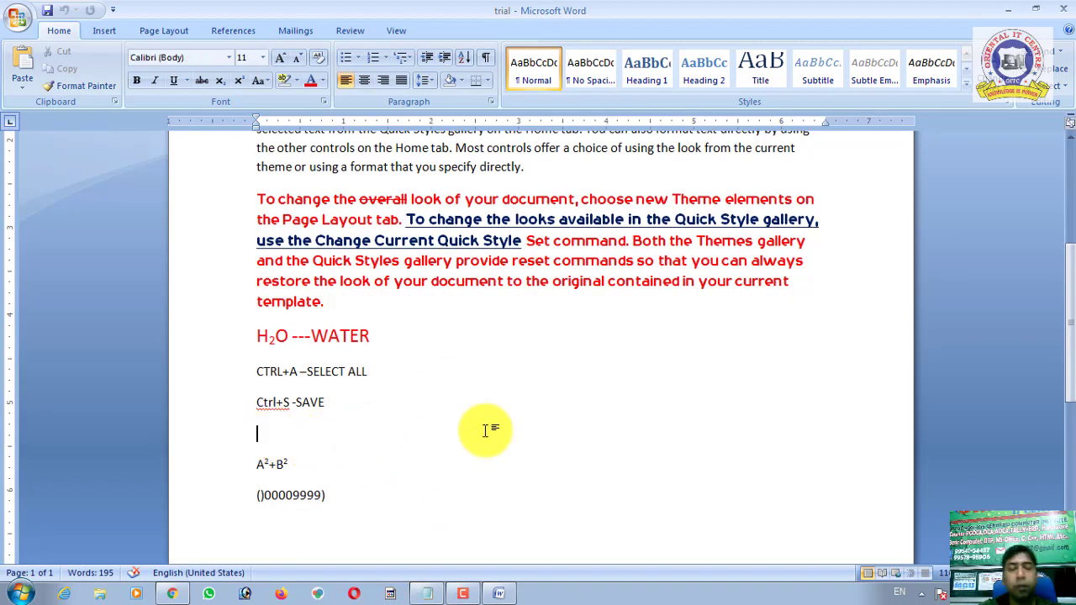